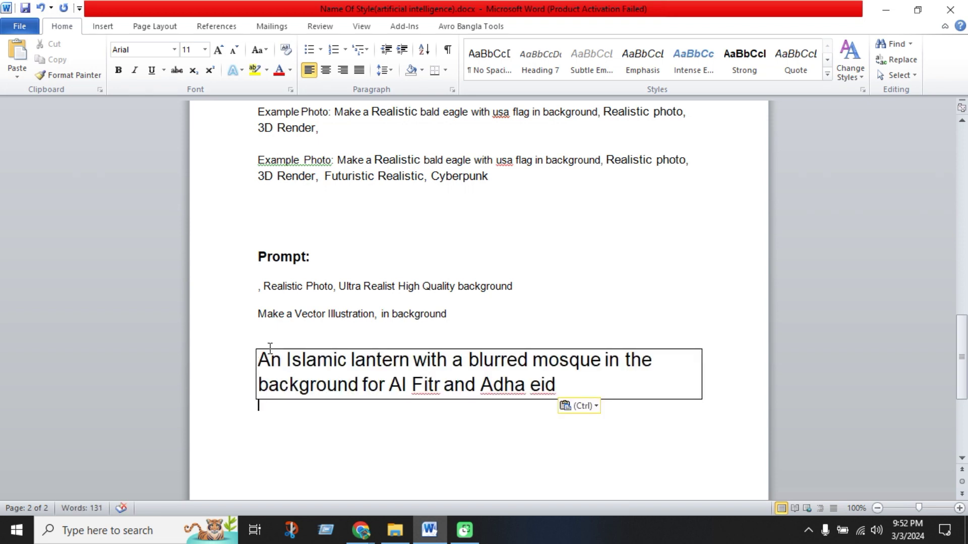
Clear all formatting from the pasted Islamic lantern caption beneath the prompt lines
{"action": "left_click_drag", "start_coordinate": [257, 353], "coordinate": [573, 390]}
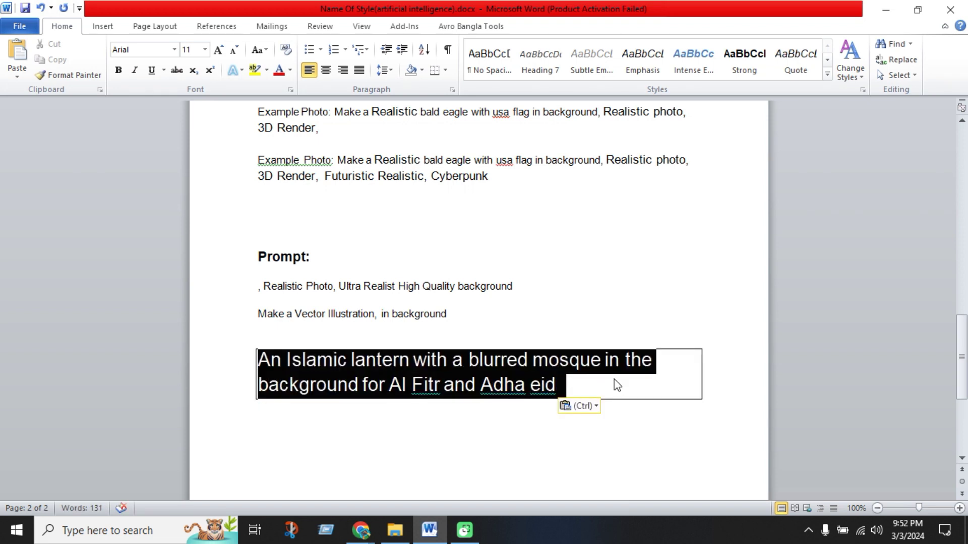
{"action": "left_click", "coordinate": [286, 49]}
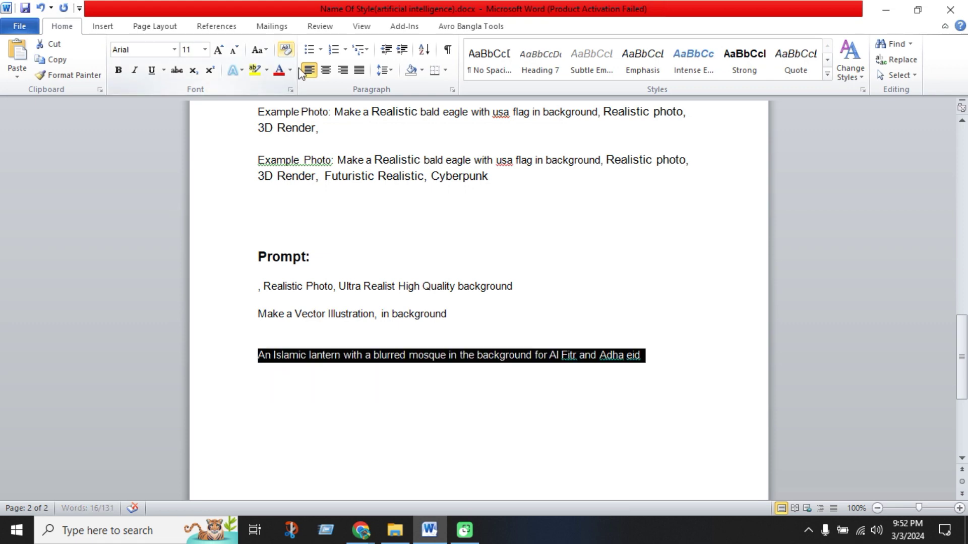
{"action": "left_click", "coordinate": [500, 416]}
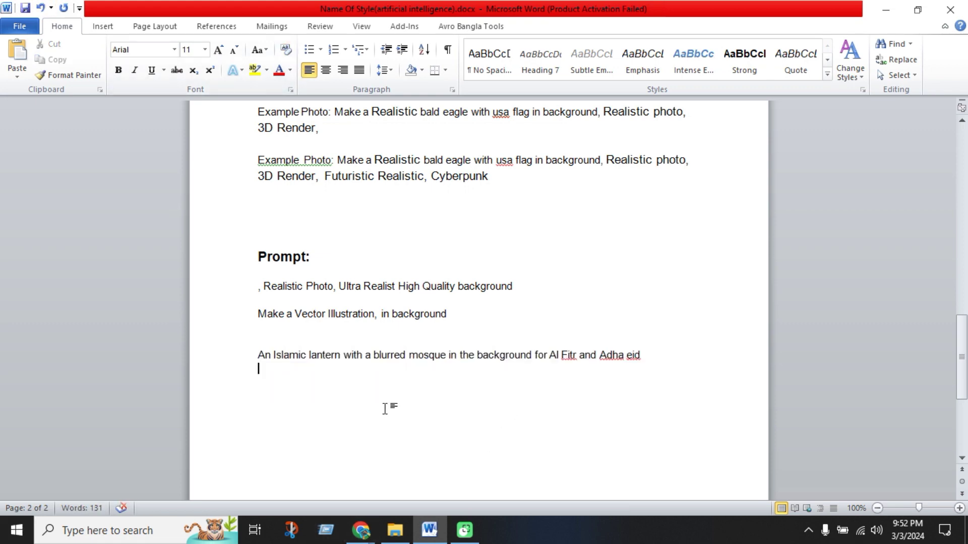
Switch to Chrome, create a new canvas on the Playground site and dismiss its feature tips
{"action": "left_click", "coordinate": [361, 530]}
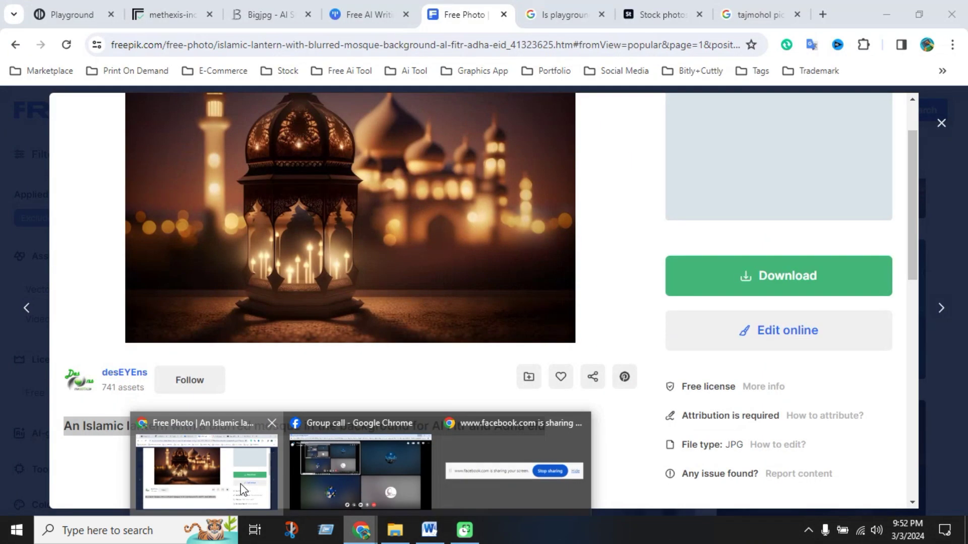
{"action": "left_click", "coordinate": [240, 484]}
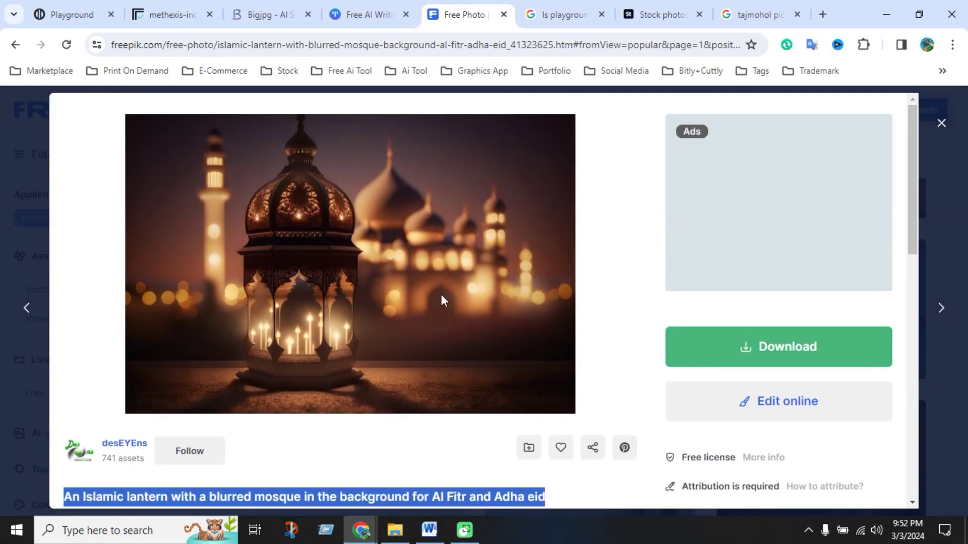
{"action": "left_click", "coordinate": [70, 15]}
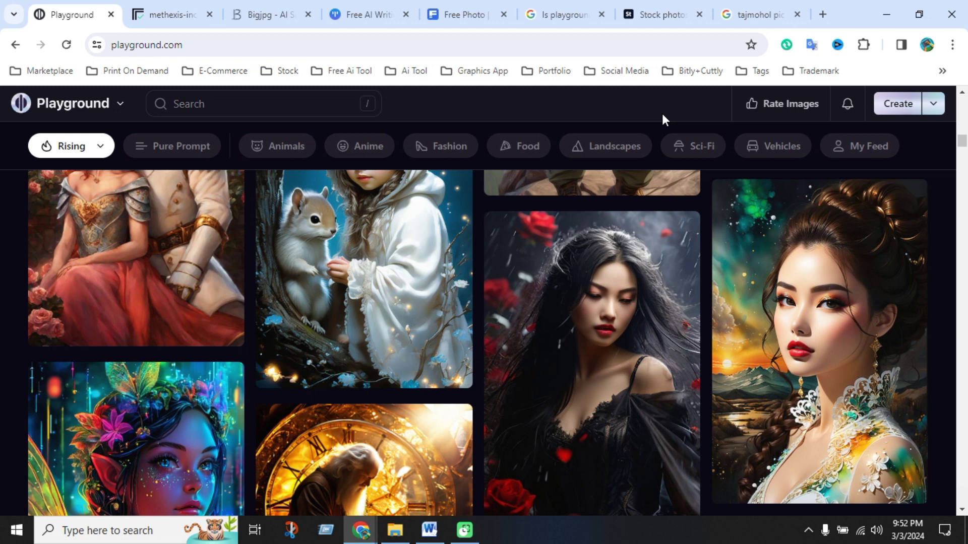
{"action": "left_click", "coordinate": [892, 110]}
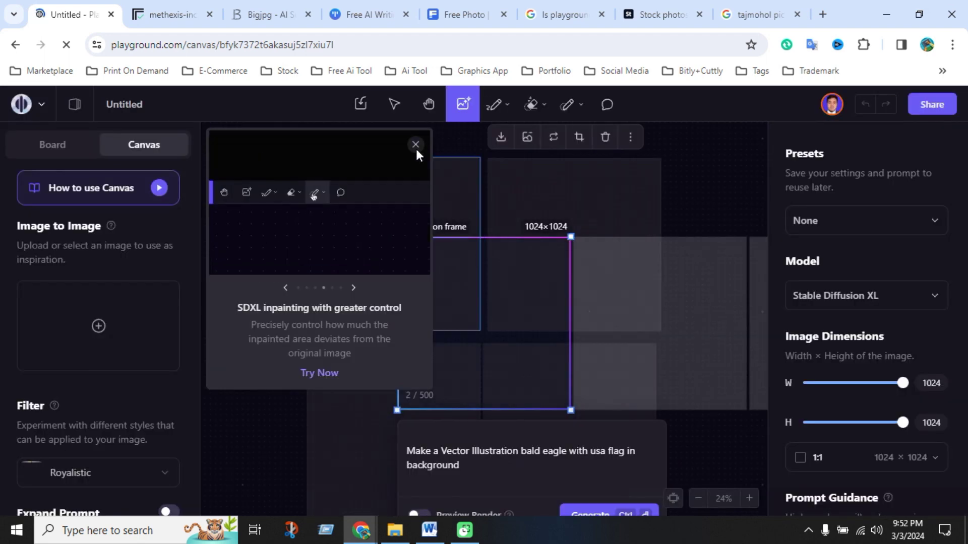
{"action": "left_click", "coordinate": [415, 144]}
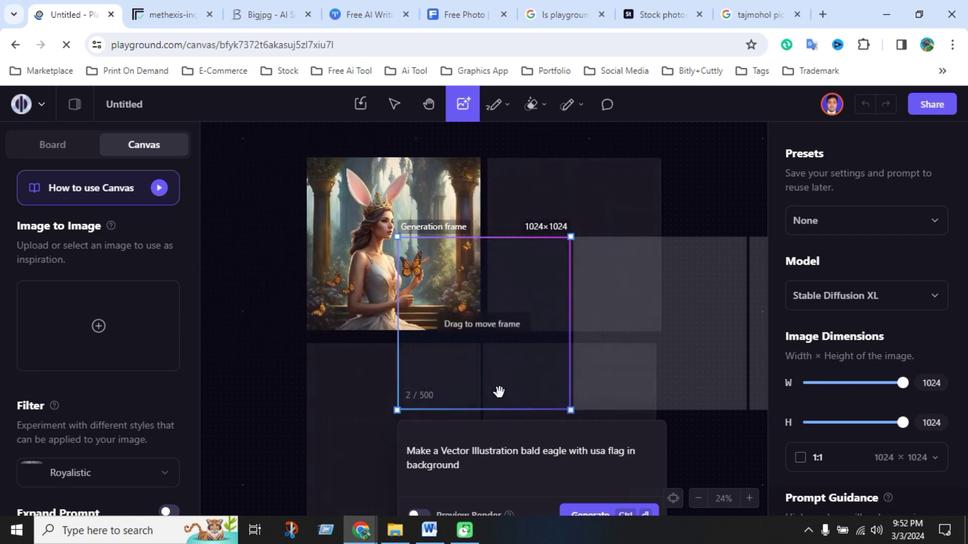
Browse the filter styles and select Royalistic as the image filter
{"action": "scroll", "coordinate": [504, 385], "scroll_direction": "down", "scroll_amount": 1}
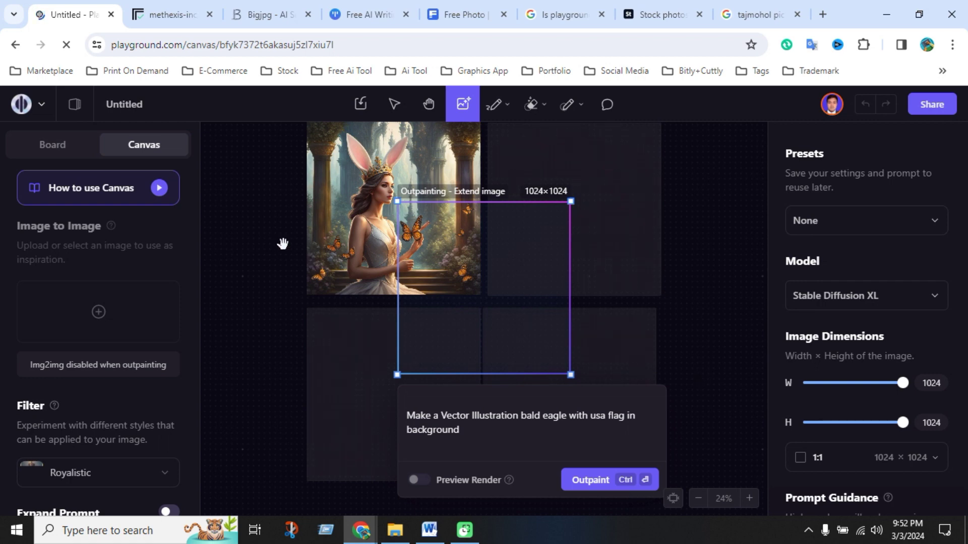
{"action": "scroll", "coordinate": [286, 264], "scroll_direction": "up", "scroll_amount": 2}
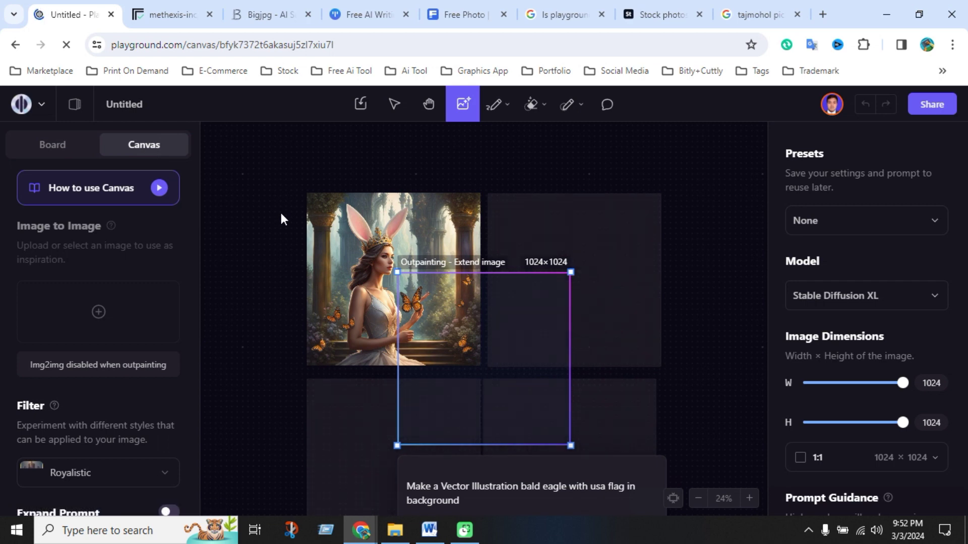
{"action": "scroll", "coordinate": [101, 413], "scroll_direction": "down", "scroll_amount": 3}
{"action": "scroll", "coordinate": [104, 401], "scroll_direction": "down", "scroll_amount": 2}
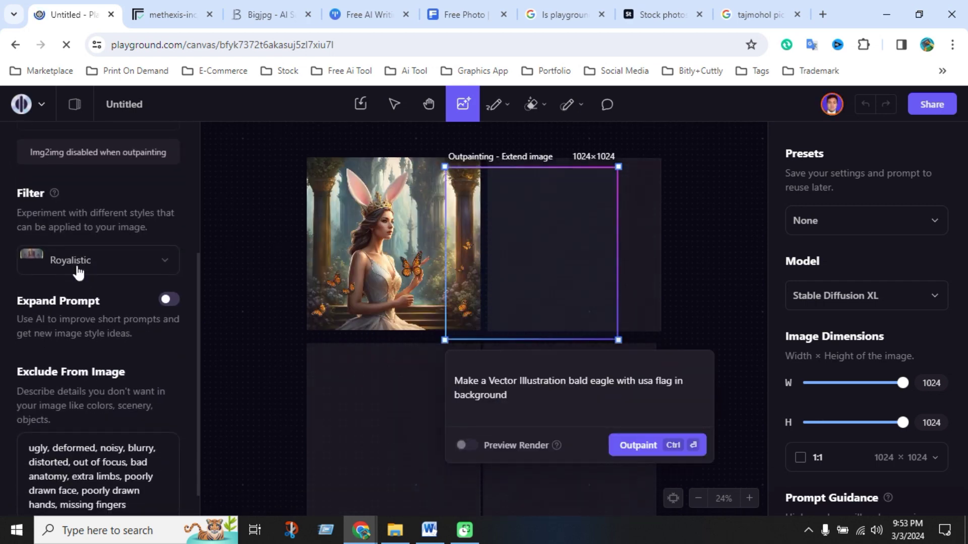
{"action": "left_click", "coordinate": [109, 270]}
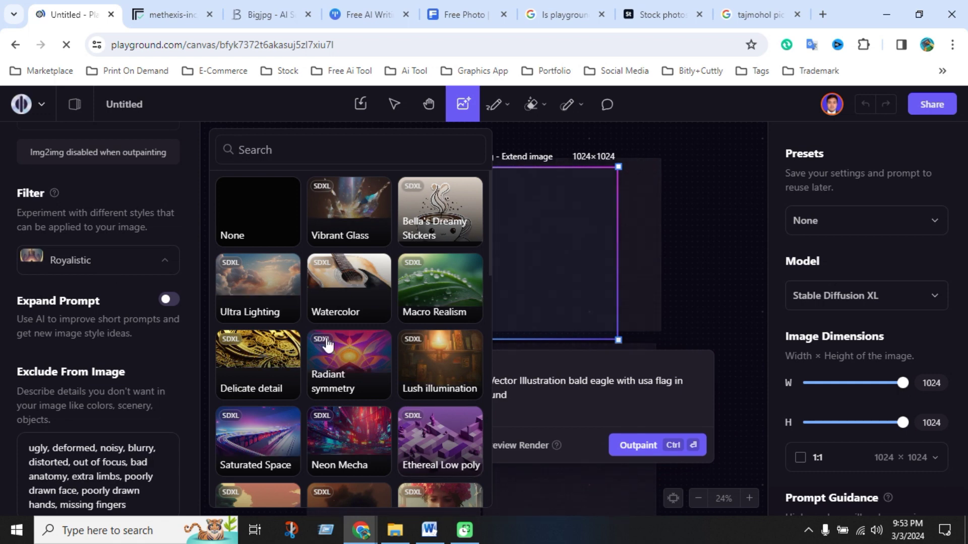
{"action": "scroll", "coordinate": [307, 410], "scroll_direction": "down", "scroll_amount": 2}
{"action": "scroll", "coordinate": [352, 419], "scroll_direction": "down", "scroll_amount": 2}
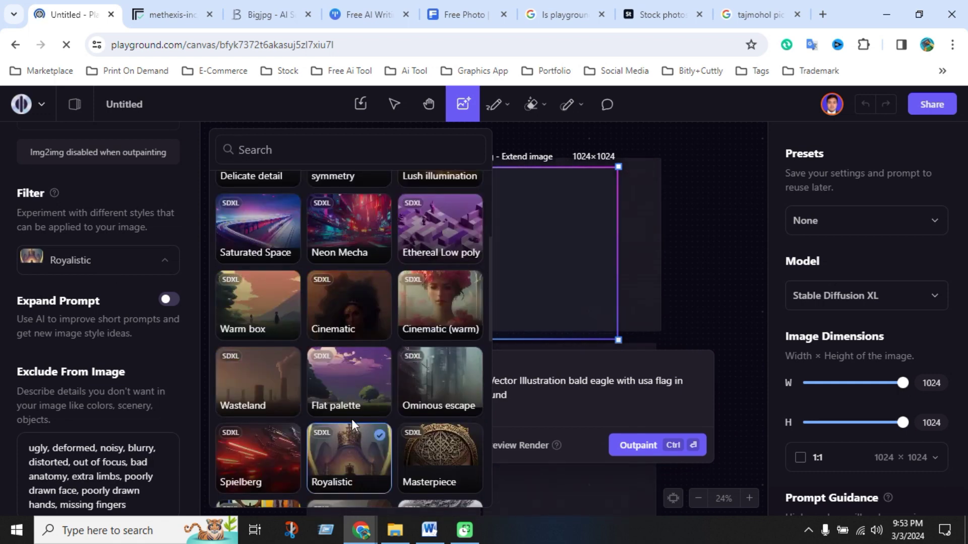
{"action": "scroll", "coordinate": [317, 459], "scroll_direction": "down", "scroll_amount": 1}
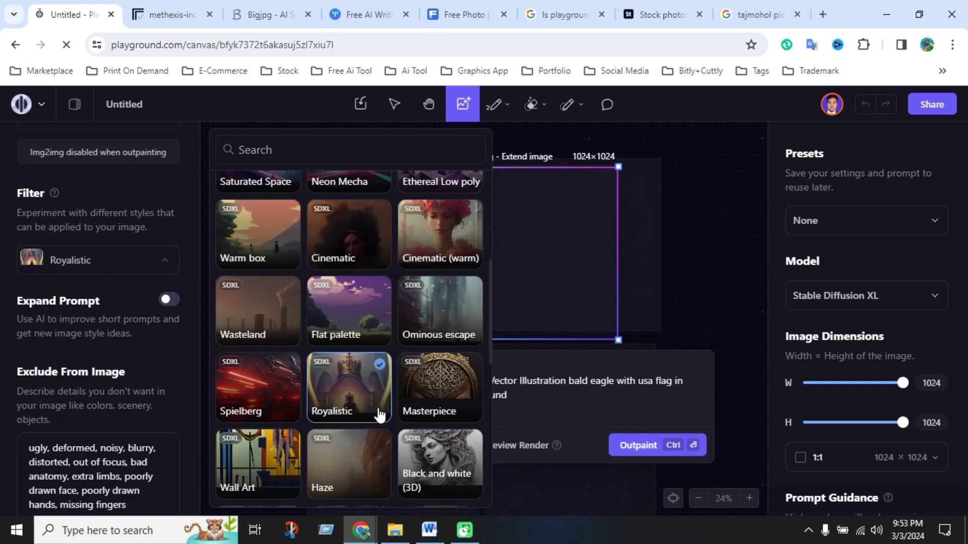
{"action": "left_click", "coordinate": [367, 401]}
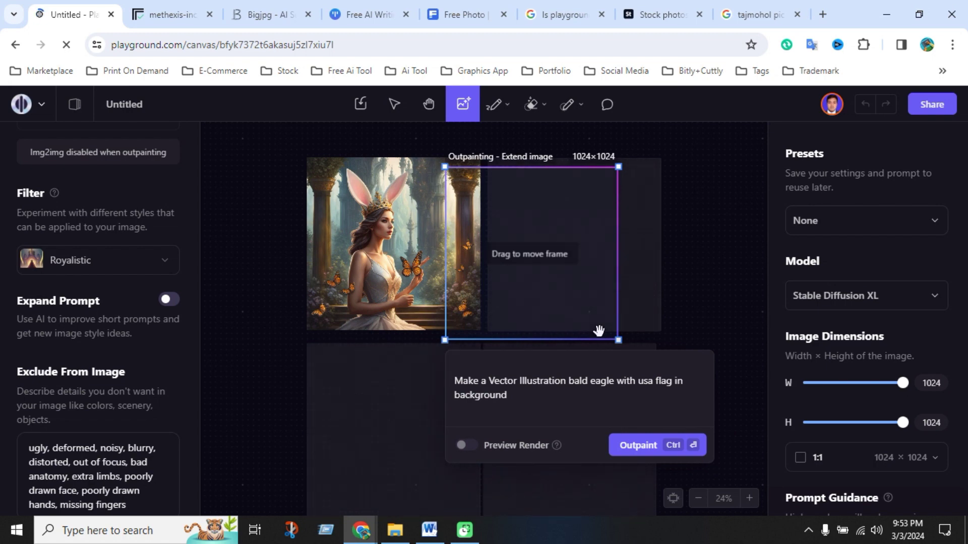
Move the generation frame off the bunny-eared woman image and delete that image from the canvas
{"action": "left_click_drag", "start_coordinate": [637, 323], "coordinate": [625, 268]}
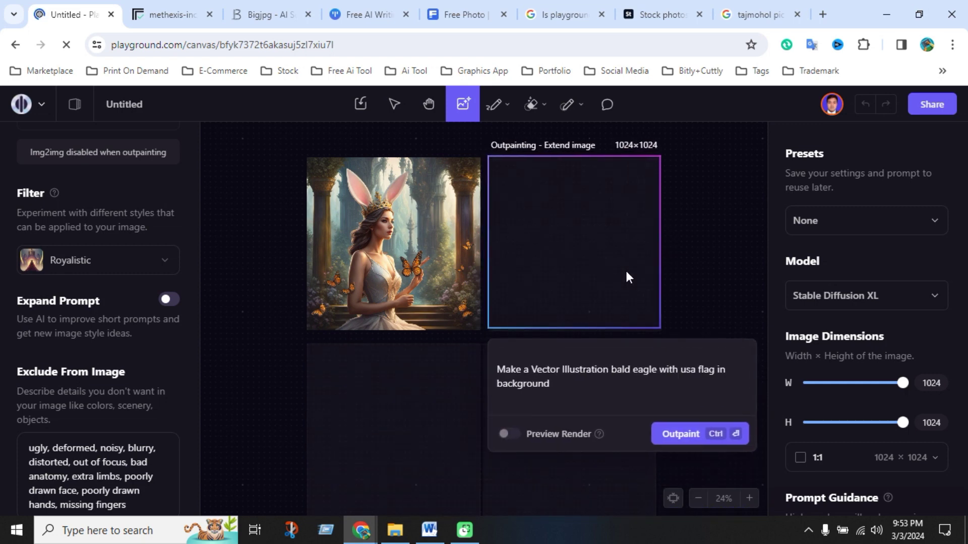
{"action": "left_click", "coordinate": [436, 256]}
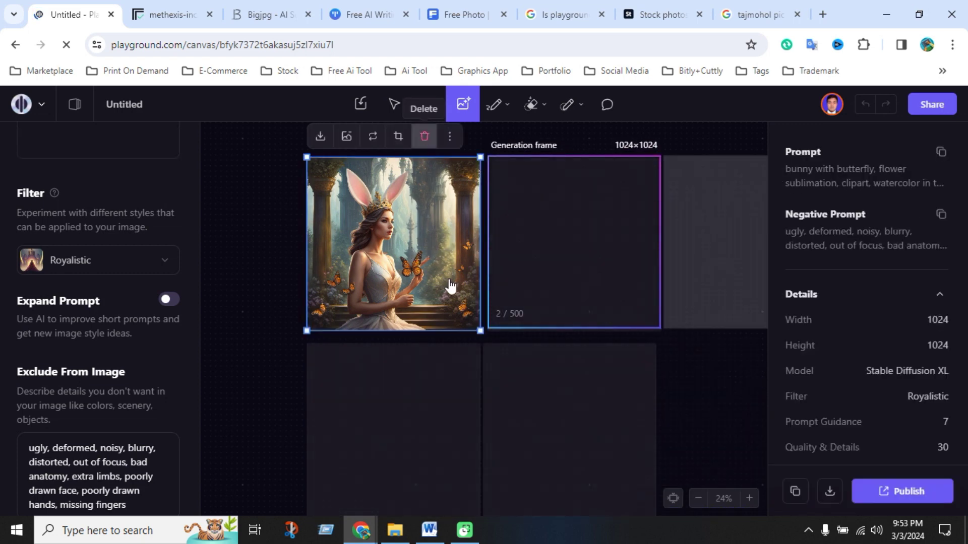
{"action": "key", "text": "Delete"}
Delete the image of the turtle on the beach below the castle and the image of the turtle swimming underwater
{"action": "scroll", "coordinate": [584, 373], "scroll_direction": "down", "scroll_amount": 1}
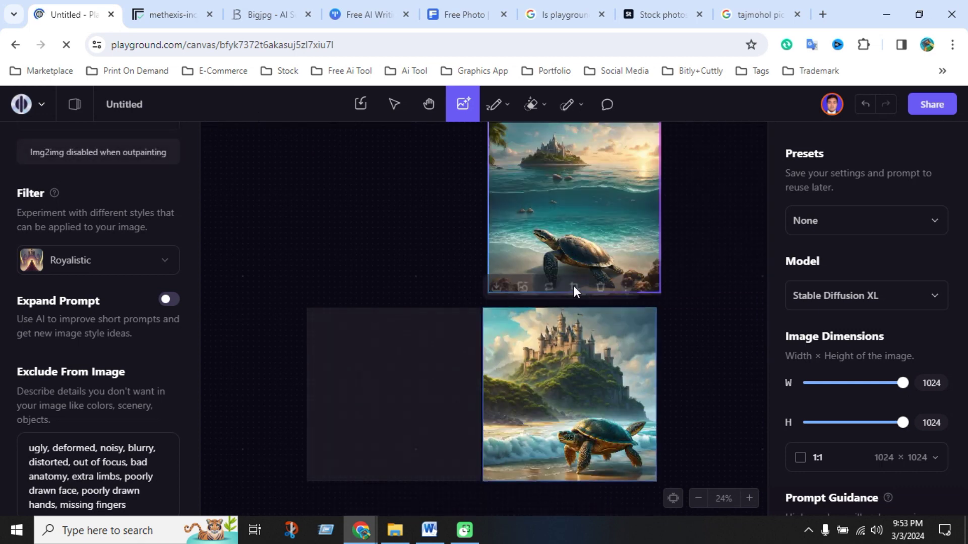
{"action": "scroll", "coordinate": [571, 283], "scroll_direction": "down", "scroll_amount": 1}
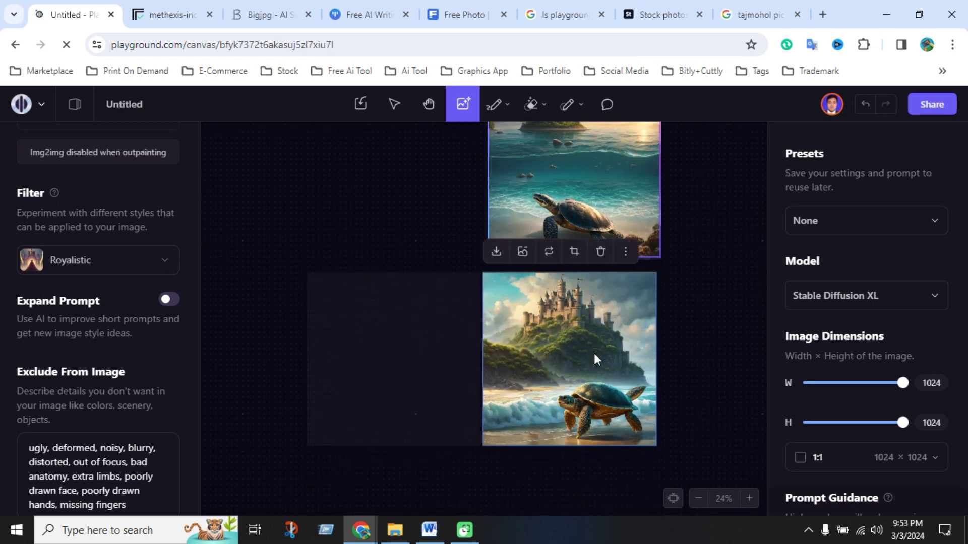
{"action": "left_click", "coordinate": [600, 254]}
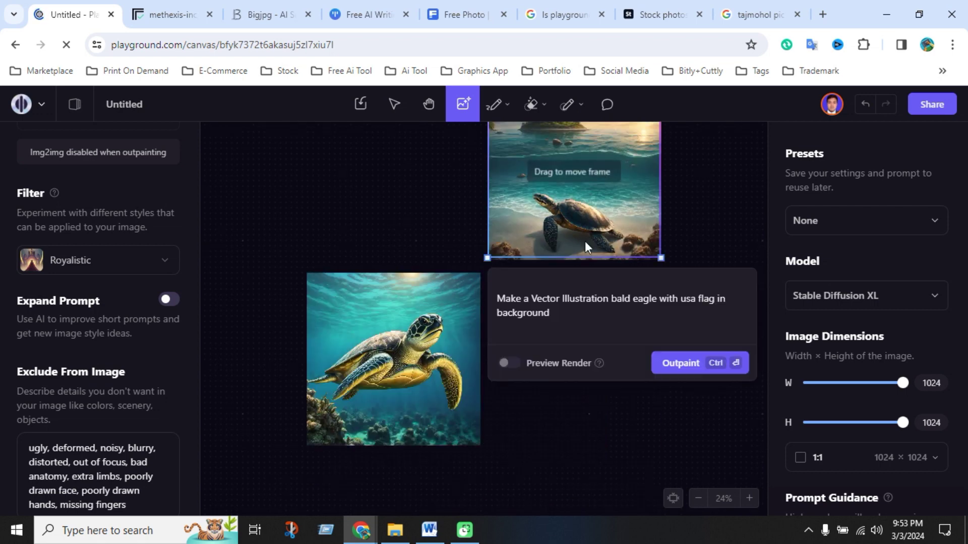
{"action": "left_click", "coordinate": [445, 334]}
{"action": "left_click", "coordinate": [425, 251]}
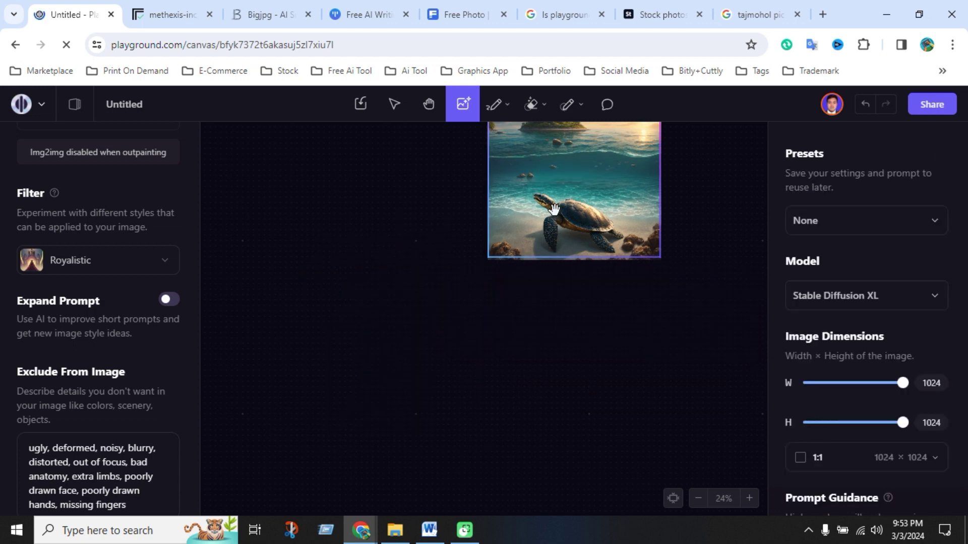
Move the generation frame to the empty canvas beside the remaining turtle image and delete that image
{"action": "left_click", "coordinate": [554, 208]}
{"action": "scroll", "coordinate": [597, 278], "scroll_direction": "up", "scroll_amount": 1}
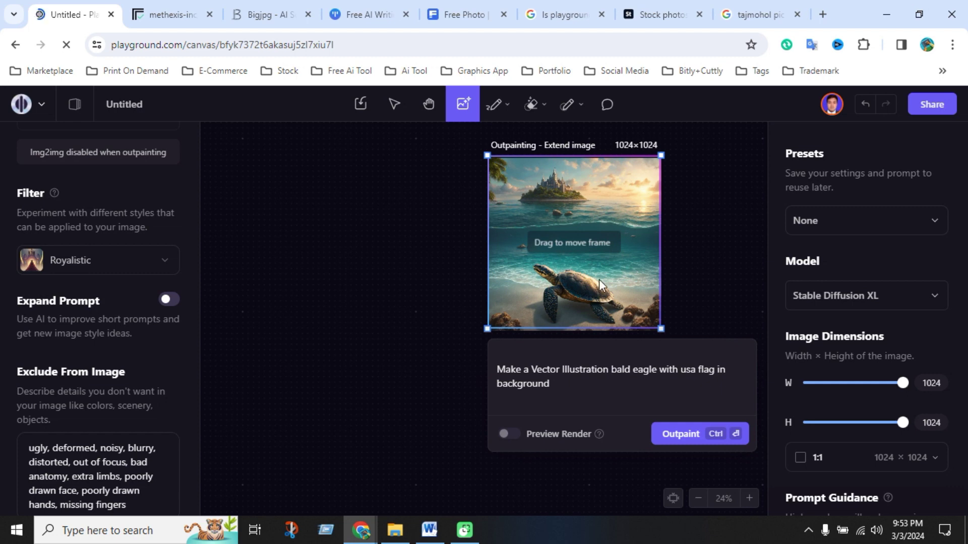
{"action": "left_click_drag", "start_coordinate": [598, 223], "coordinate": [373, 233]}
{"action": "left_click", "coordinate": [609, 245]}
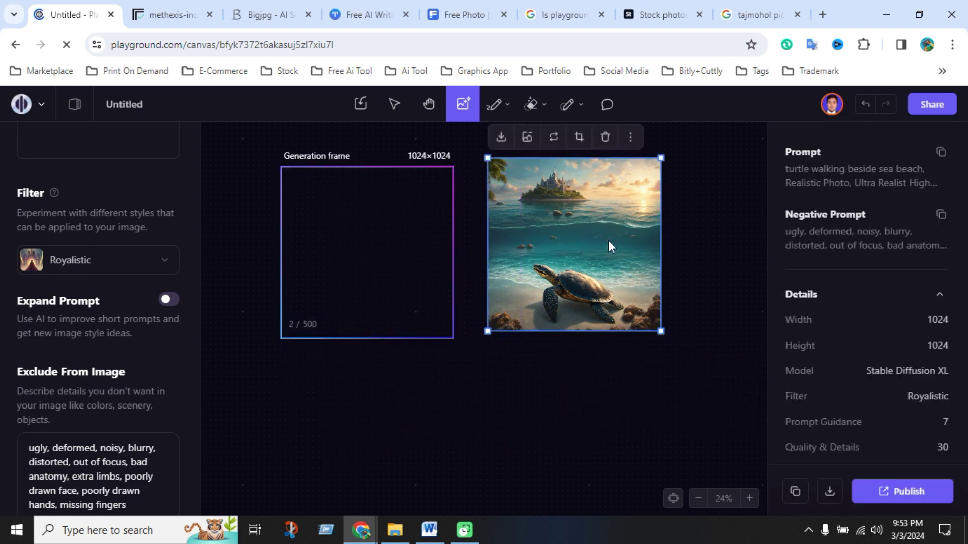
{"action": "left_click", "coordinate": [605, 136]}
Set the number of images to generate to 4
{"action": "scroll", "coordinate": [903, 315], "scroll_direction": "down", "scroll_amount": 10}
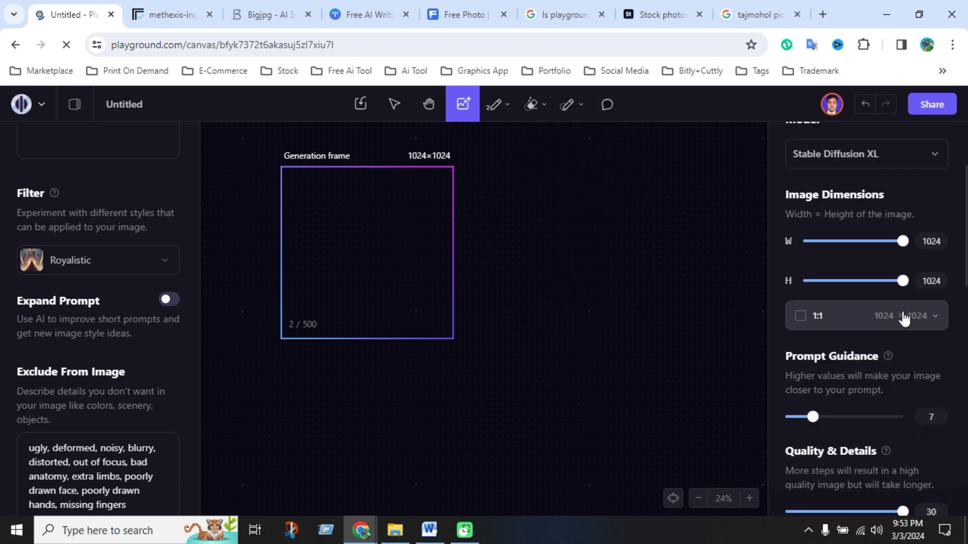
{"action": "scroll", "coordinate": [902, 323], "scroll_direction": "down", "scroll_amount": 5}
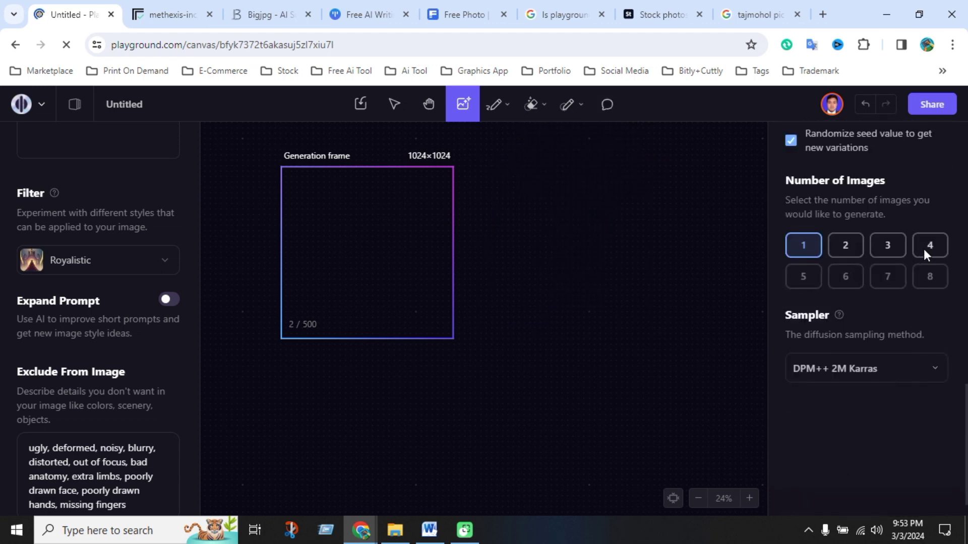
{"action": "left_click", "coordinate": [930, 245]}
Check the available presets without choosing one, and select Stable Diffusion XL as the model
{"action": "scroll", "coordinate": [882, 326], "scroll_direction": "up", "scroll_amount": 1}
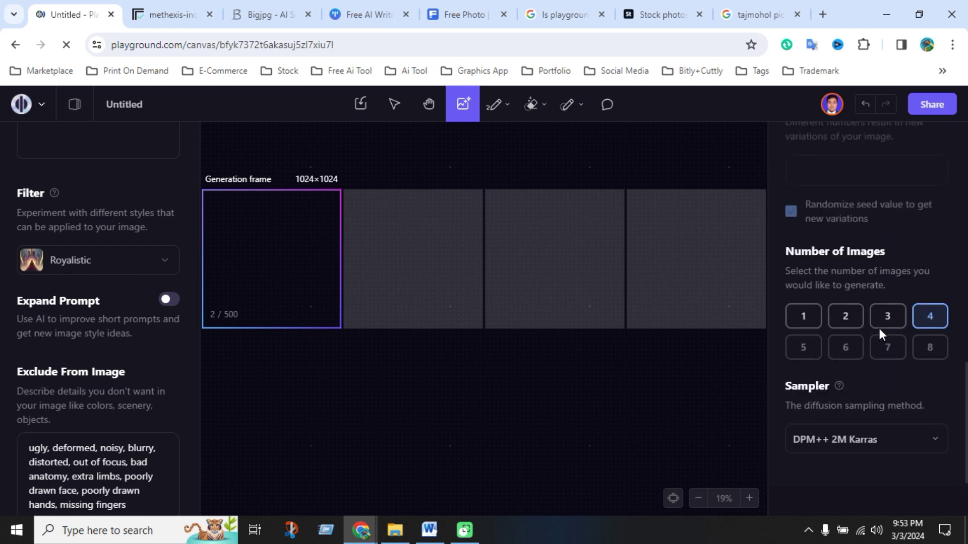
{"action": "scroll", "coordinate": [932, 353], "scroll_direction": "up", "scroll_amount": 5}
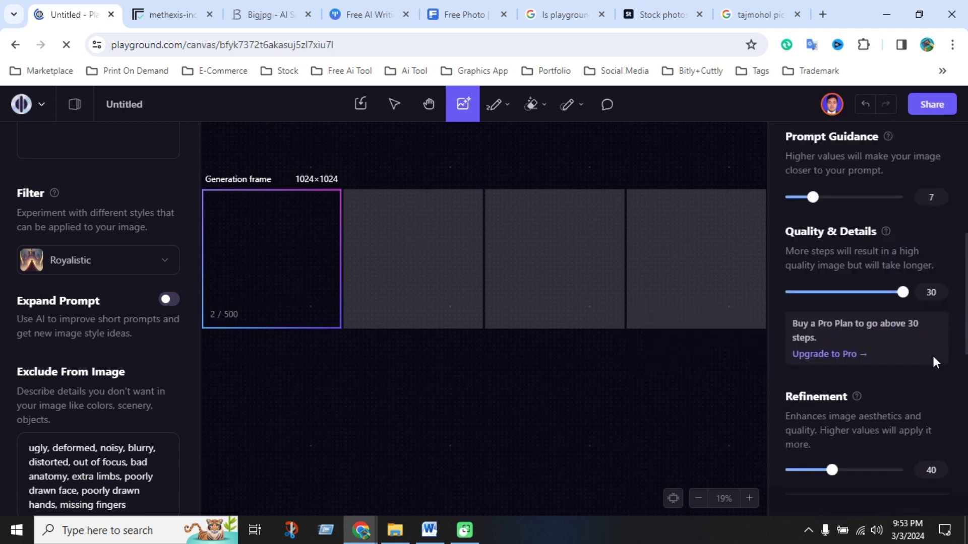
{"action": "scroll", "coordinate": [933, 357], "scroll_direction": "up", "scroll_amount": 5}
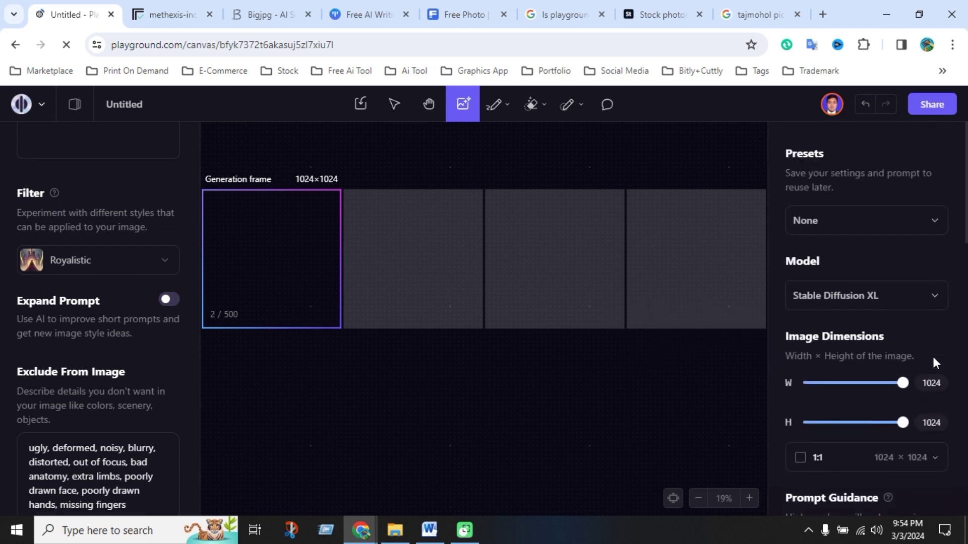
{"action": "left_click", "coordinate": [840, 223]}
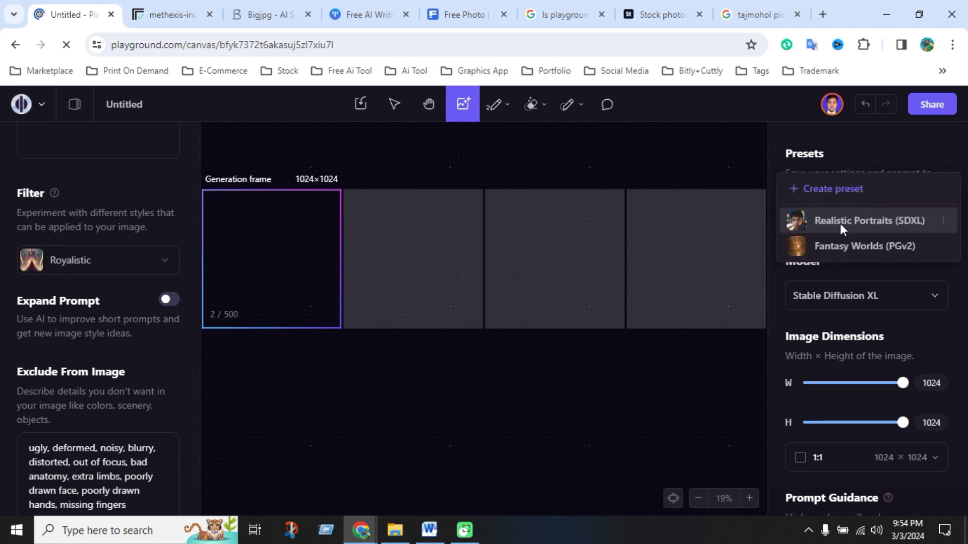
{"action": "left_click", "coordinate": [856, 146]}
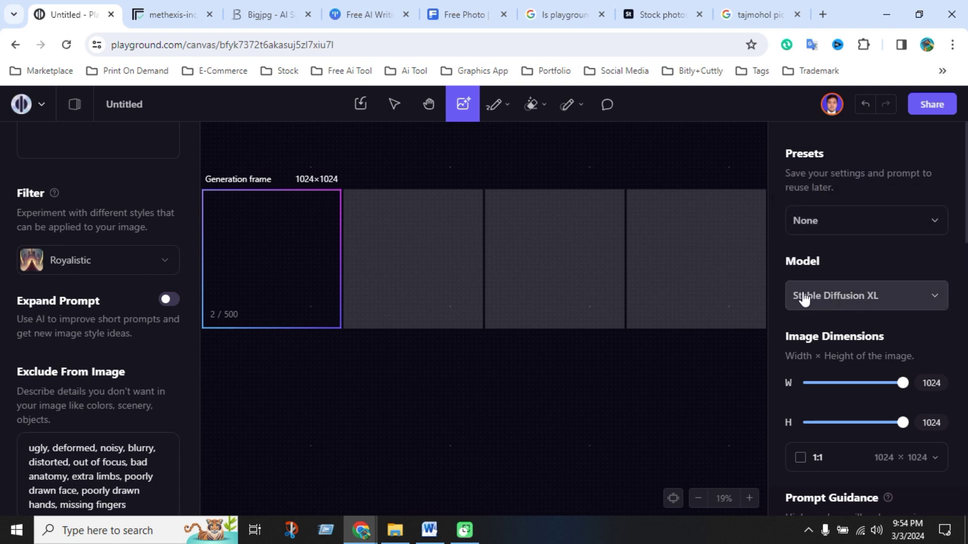
{"action": "left_click", "coordinate": [863, 298]}
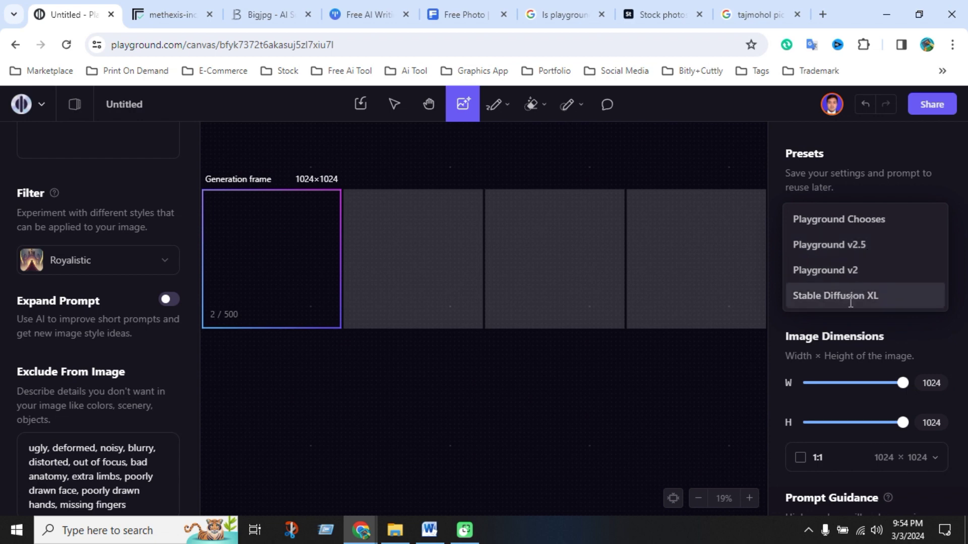
{"action": "left_click", "coordinate": [868, 299]}
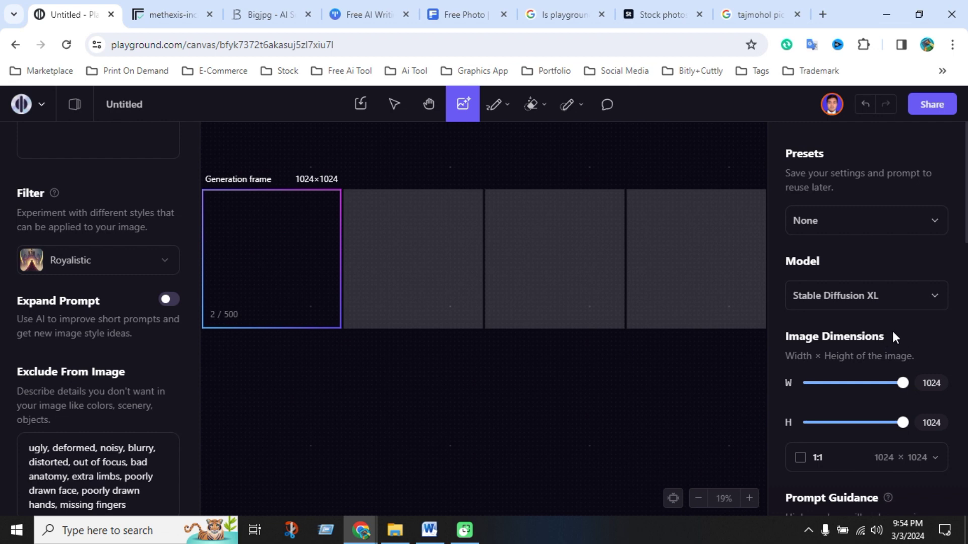
Set the generation frame's aspect ratio to 3:4 (768 × 1024)
{"action": "scroll", "coordinate": [891, 329], "scroll_direction": "down", "scroll_amount": 1}
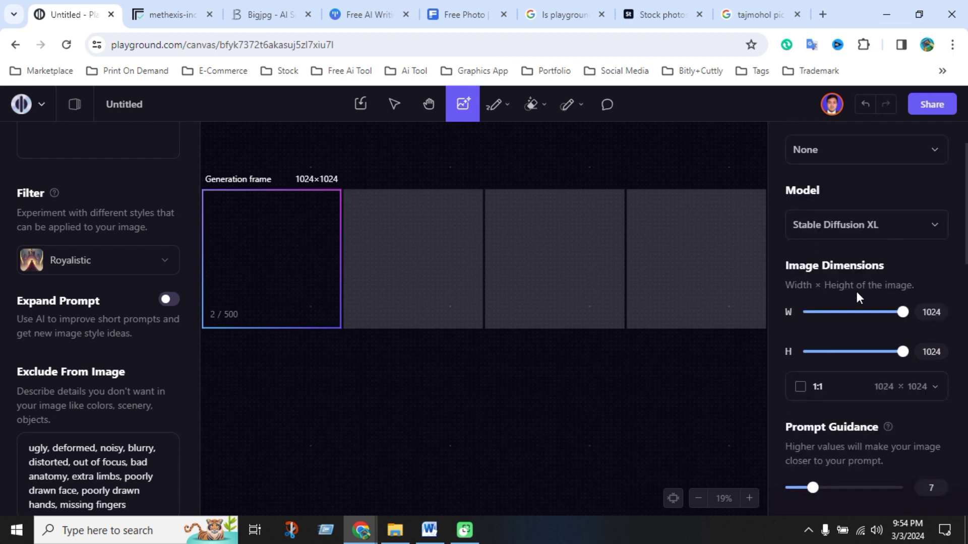
{"action": "scroll", "coordinate": [888, 395], "scroll_direction": "down", "scroll_amount": 1}
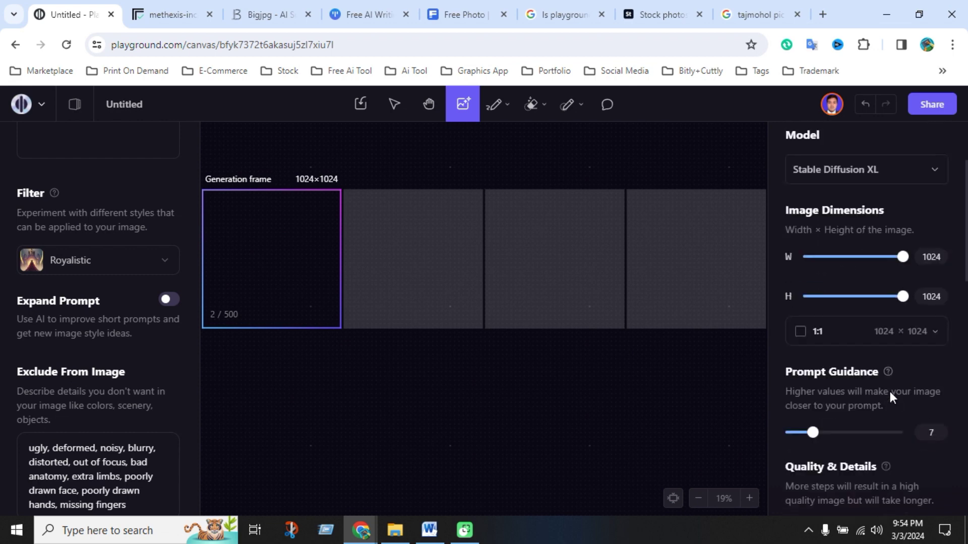
{"action": "left_click", "coordinate": [902, 318]}
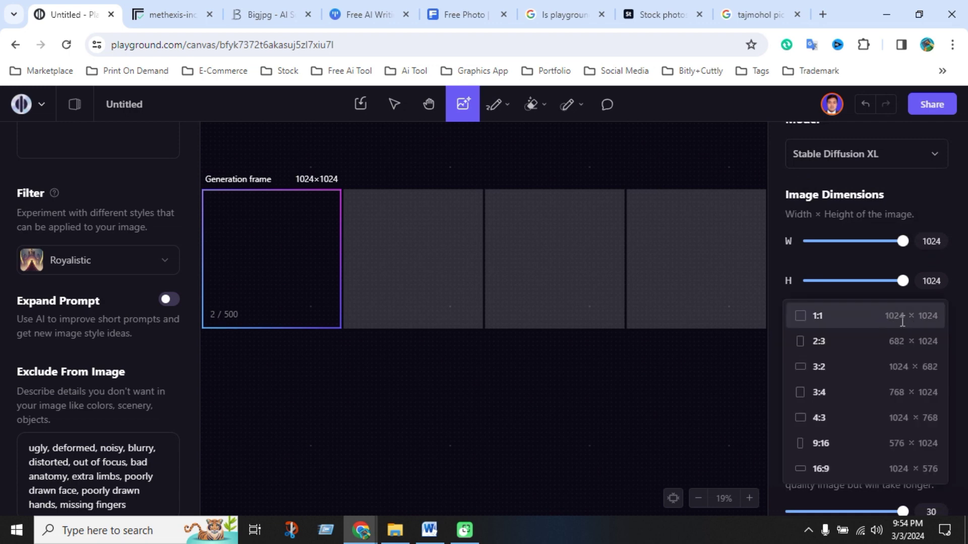
{"action": "left_click", "coordinate": [821, 393]}
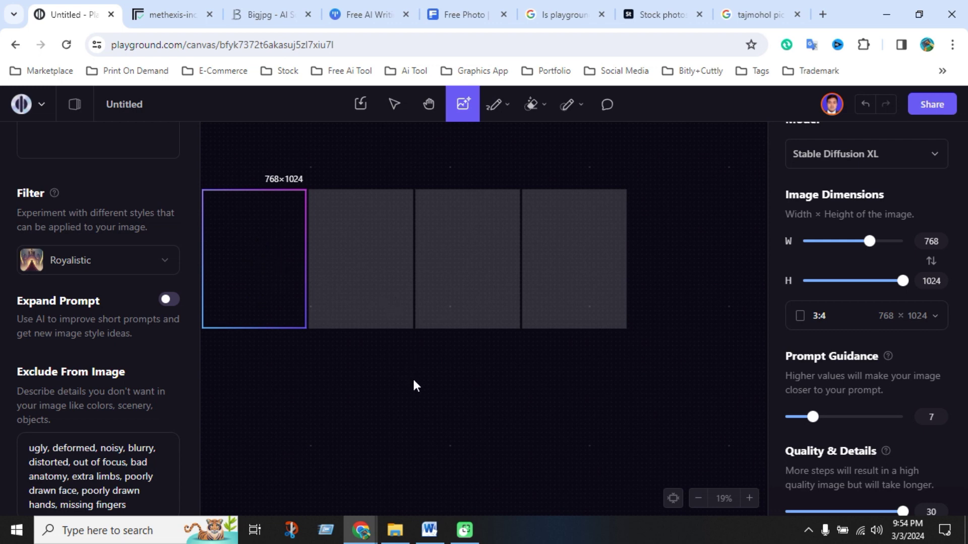
Check the format of the lantern reference photo on Freepik and set the Playground image dimensions to 4:3 (1024 × 768)
{"action": "left_click", "coordinate": [550, 13]}
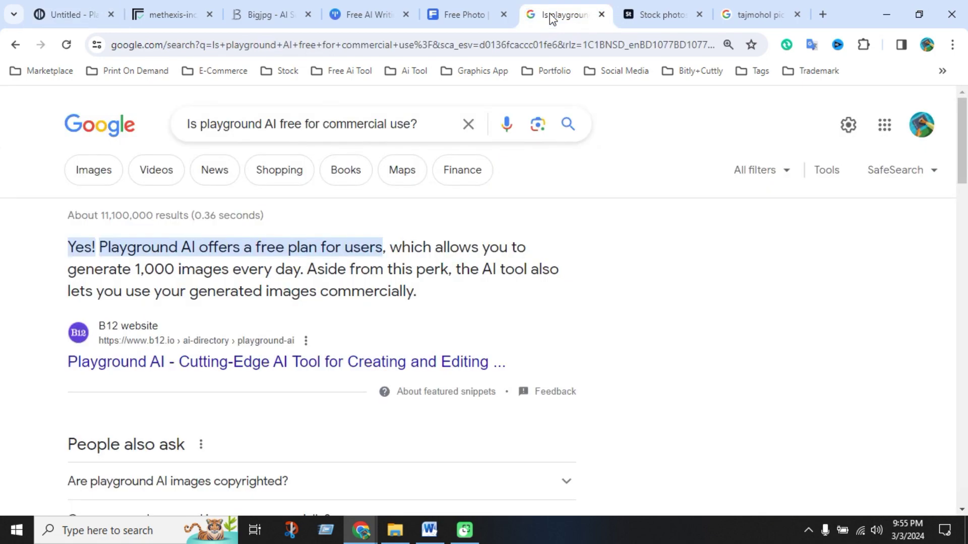
{"action": "left_click", "coordinate": [461, 14]}
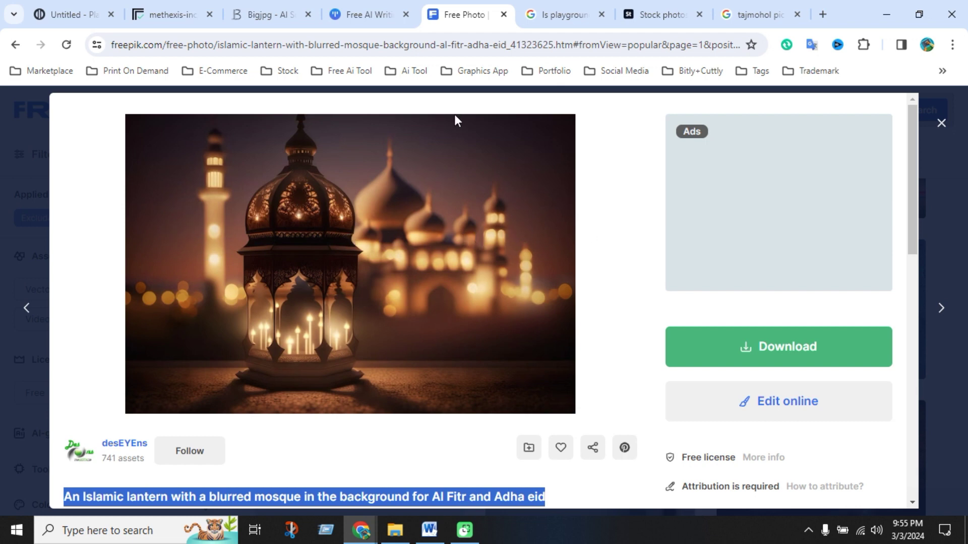
{"action": "left_click", "coordinate": [71, 15]}
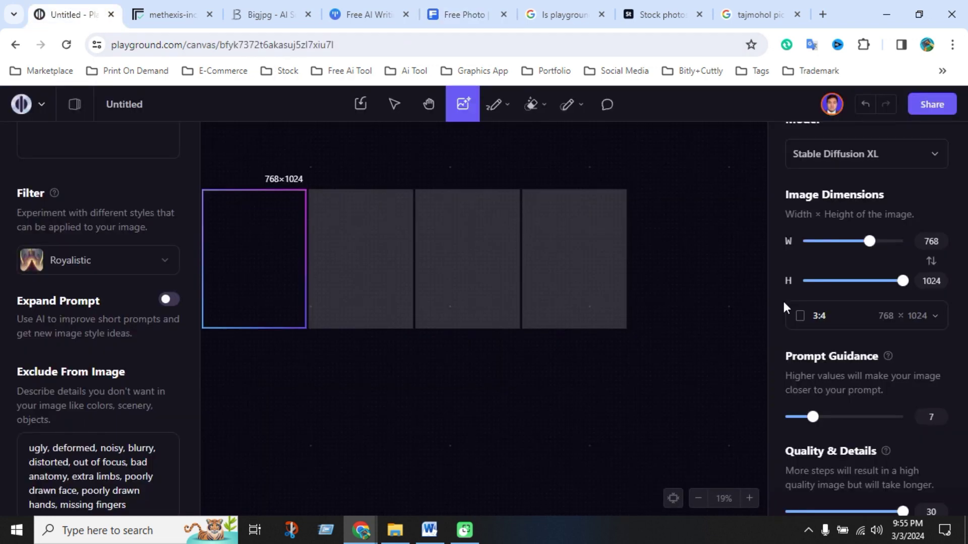
{"action": "left_click", "coordinate": [907, 316]}
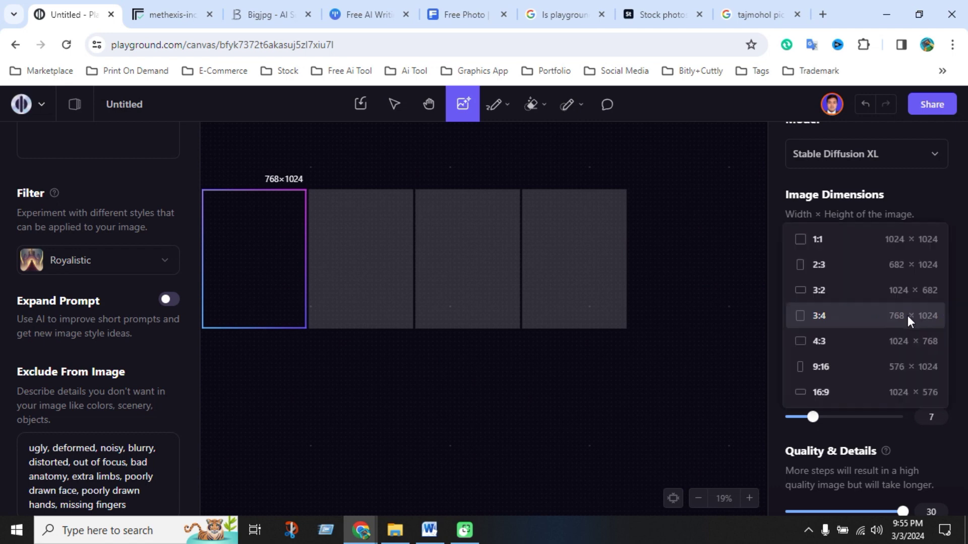
{"action": "left_click", "coordinate": [830, 344]}
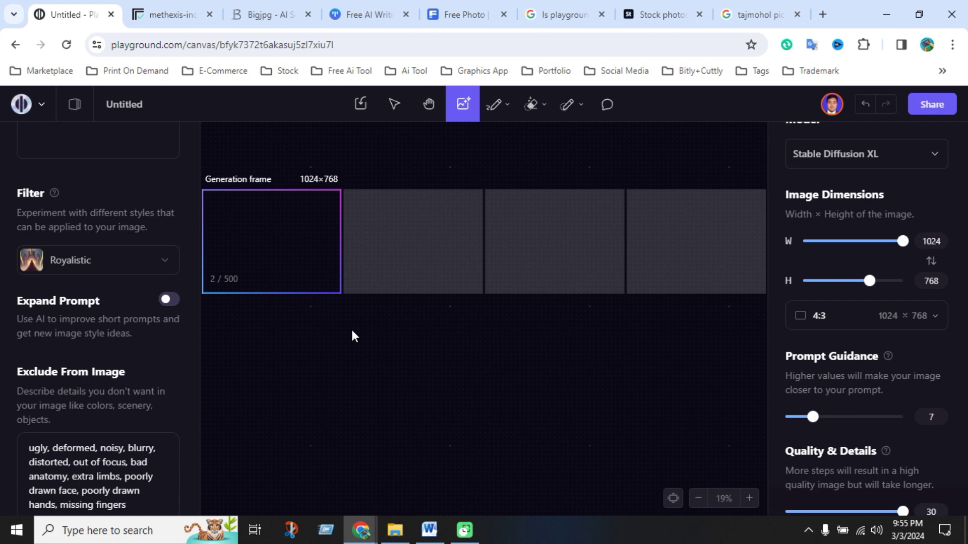
Review the remaining generation settings, from prompt guidance, quality and refinement to the number of images and sampler
{"action": "scroll", "coordinate": [948, 280], "scroll_direction": "up", "scroll_amount": 3}
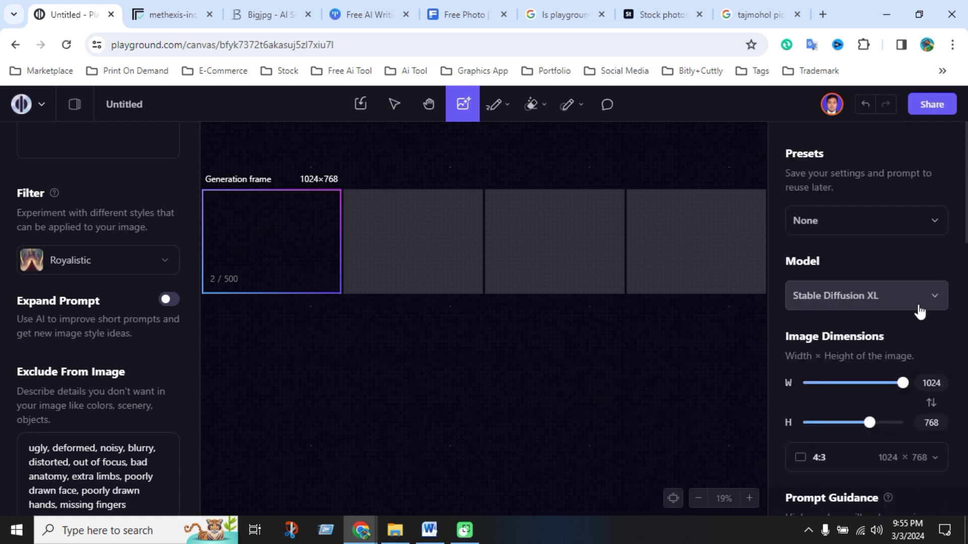
{"action": "scroll", "coordinate": [865, 335], "scroll_direction": "down", "scroll_amount": 3}
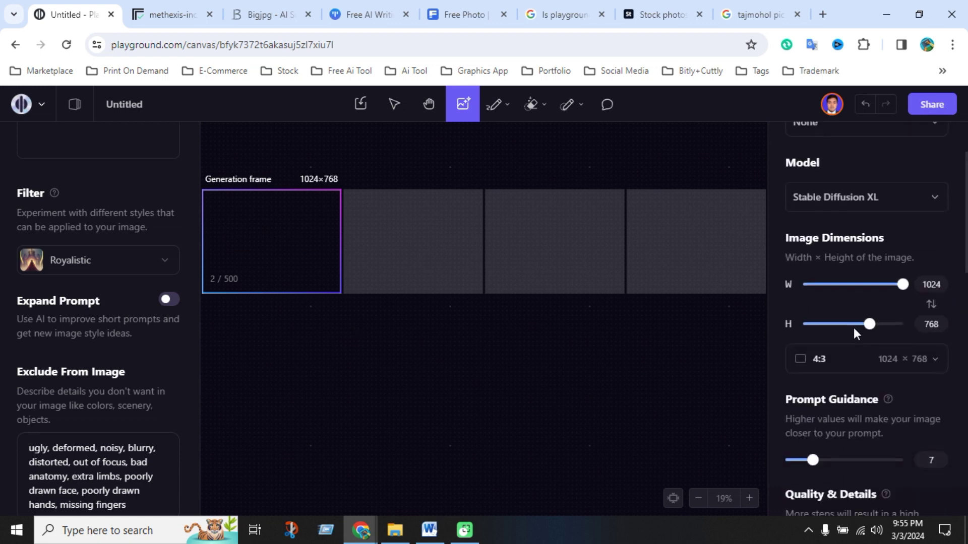
{"action": "scroll", "coordinate": [867, 336], "scroll_direction": "down", "scroll_amount": 3}
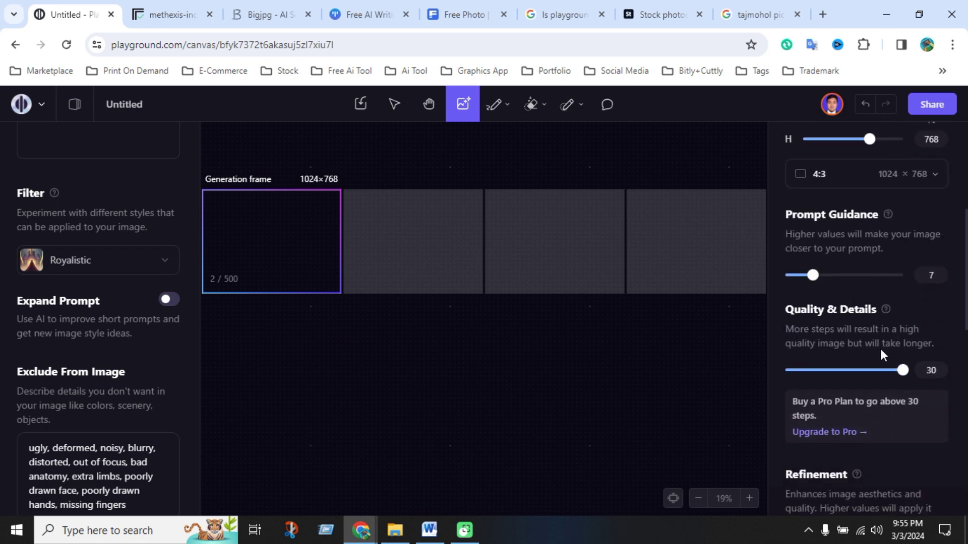
{"action": "scroll", "coordinate": [900, 378], "scroll_direction": "down", "scroll_amount": 3}
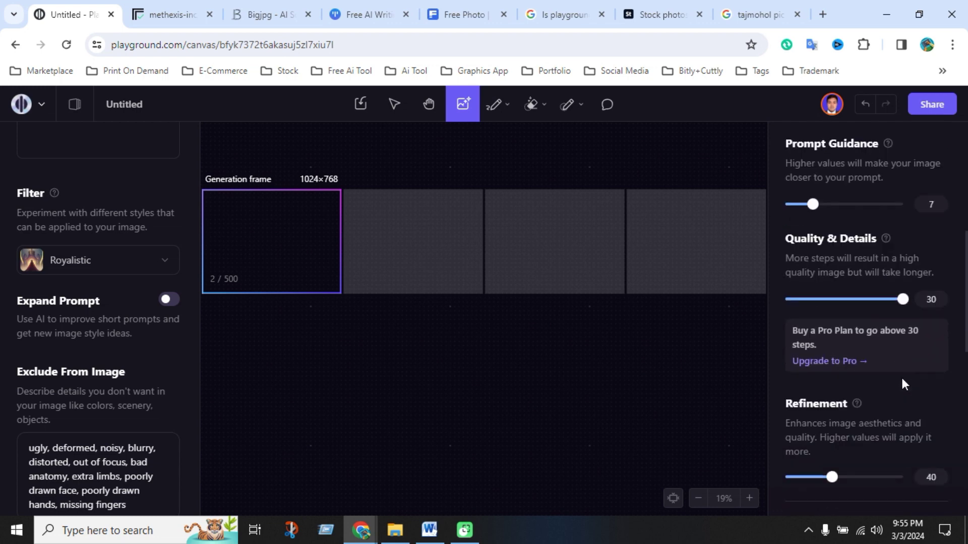
{"action": "scroll", "coordinate": [902, 384], "scroll_direction": "down", "scroll_amount": 3}
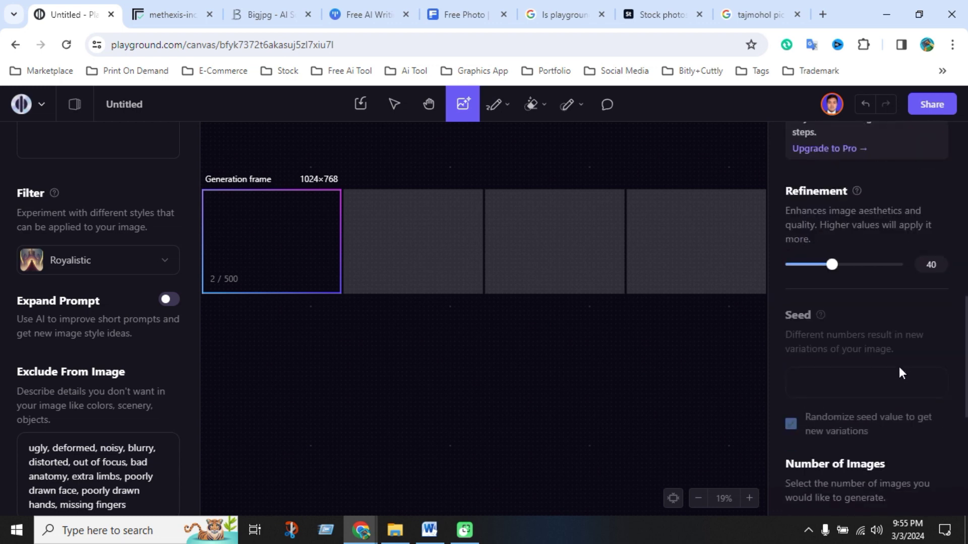
{"action": "scroll", "coordinate": [899, 367], "scroll_direction": "down", "scroll_amount": 6}
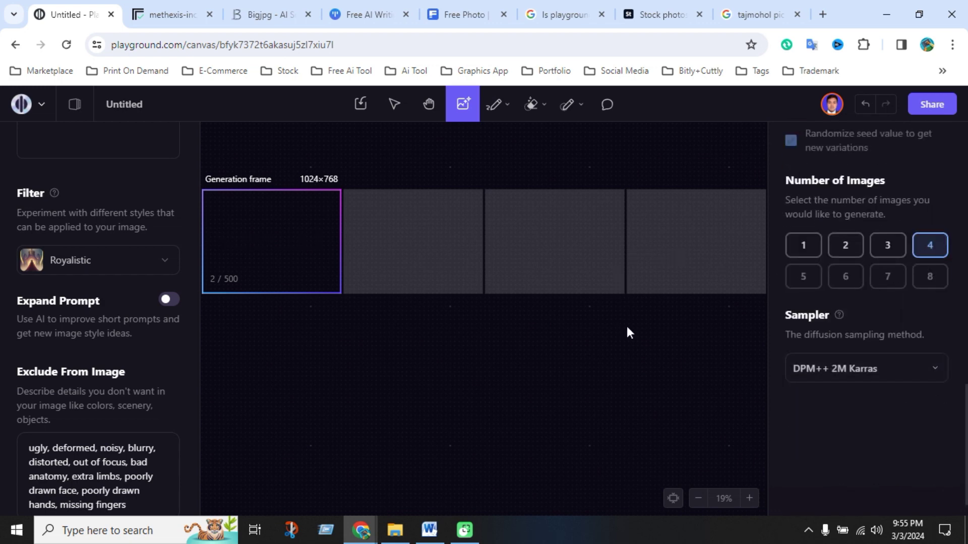
{"action": "scroll", "coordinate": [571, 363], "scroll_direction": "down", "scroll_amount": 1}
{"action": "scroll", "coordinate": [570, 362], "scroll_direction": "up", "scroll_amount": 2}
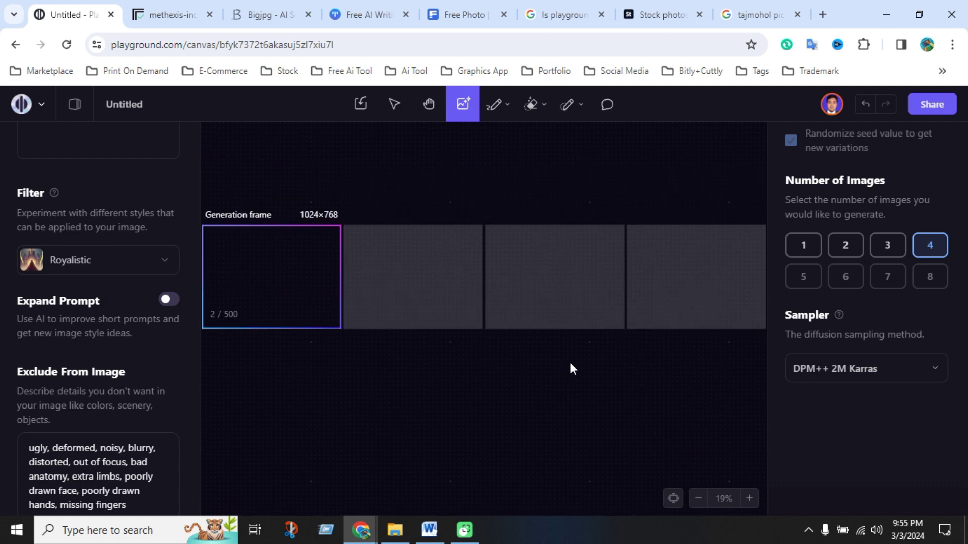
Clear the existing bald eagle prompt from the generation frame
{"action": "left_click", "coordinate": [288, 302]}
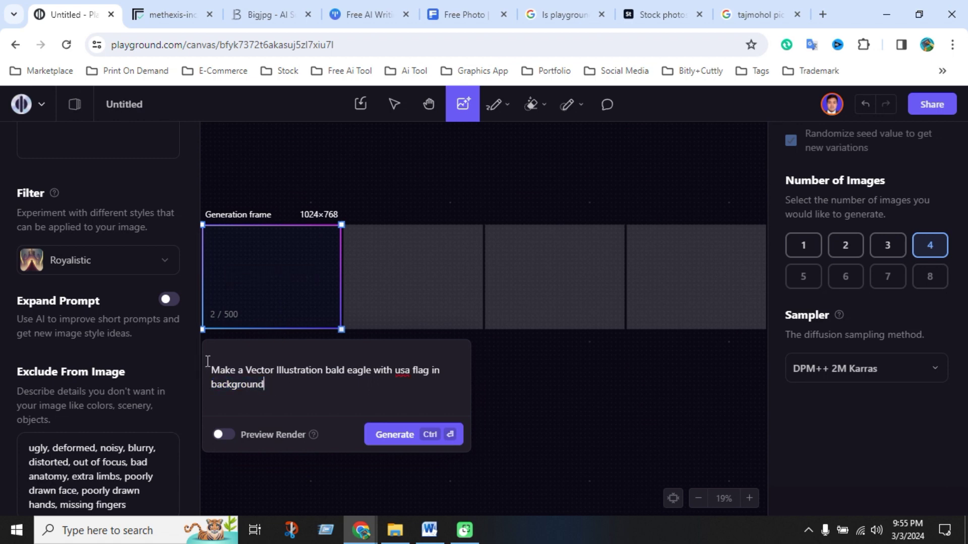
{"action": "key", "text": "ctrl+a"}
{"action": "key", "text": "BackSpace"}
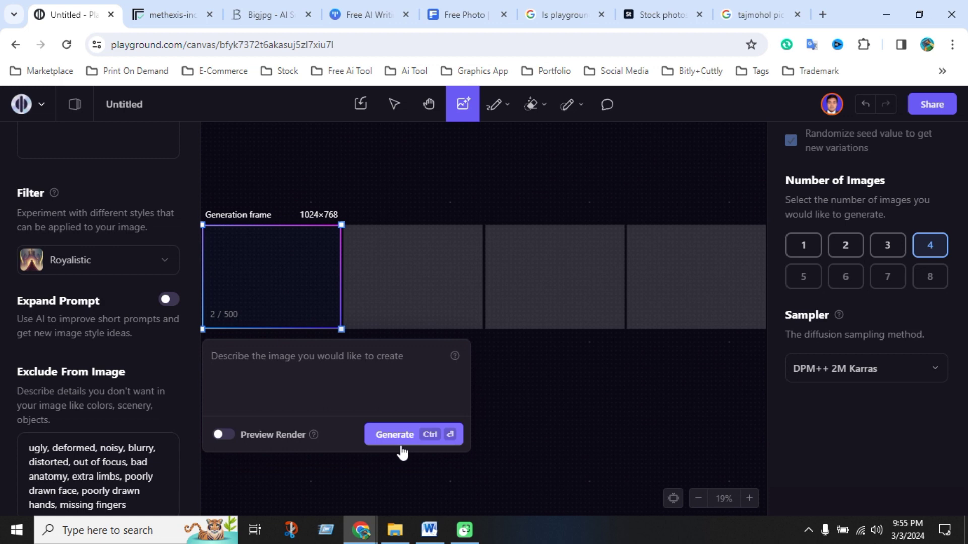
In the Word document, copy "Realistic Photo, Ultra Realist High Quality background" from the first prompt line and append it to the Islamic lantern sentence
{"action": "left_click", "coordinate": [429, 530]}
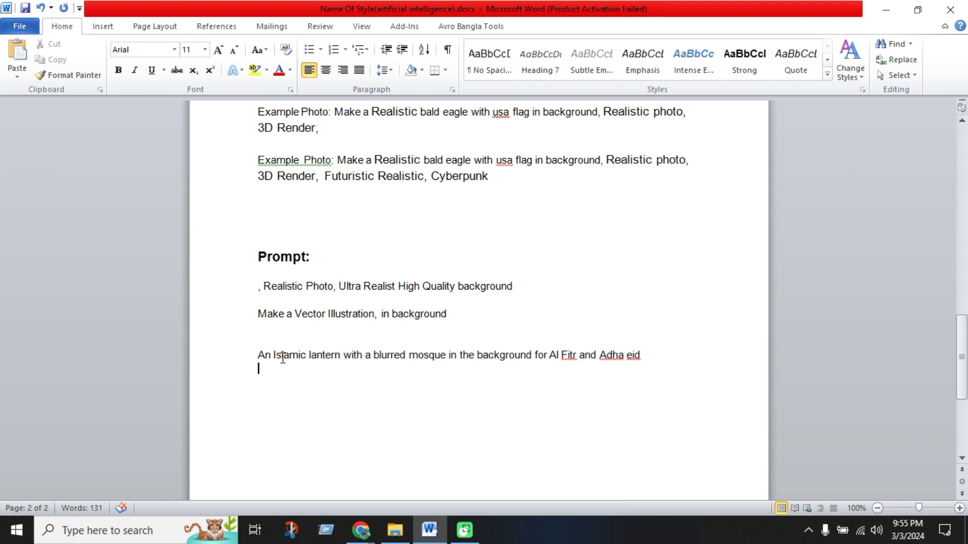
{"action": "left_click_drag", "start_coordinate": [257, 357], "coordinate": [579, 361]}
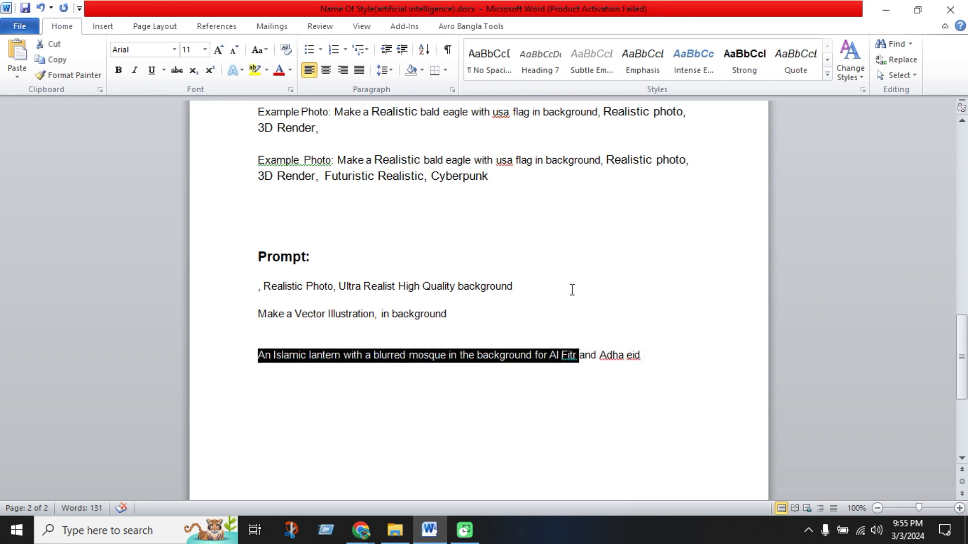
{"action": "left_click_drag", "start_coordinate": [655, 357], "coordinate": [261, 368]}
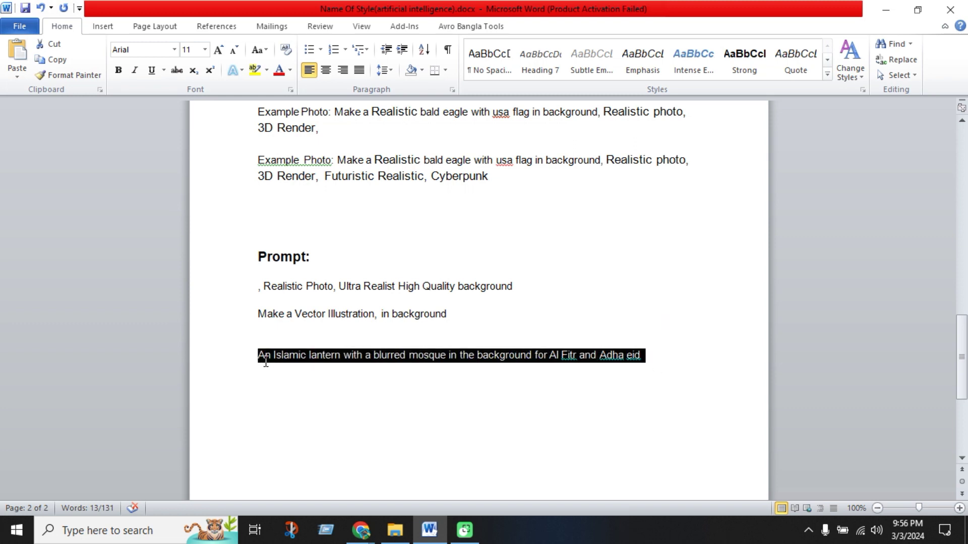
{"action": "left_click", "coordinate": [493, 432]}
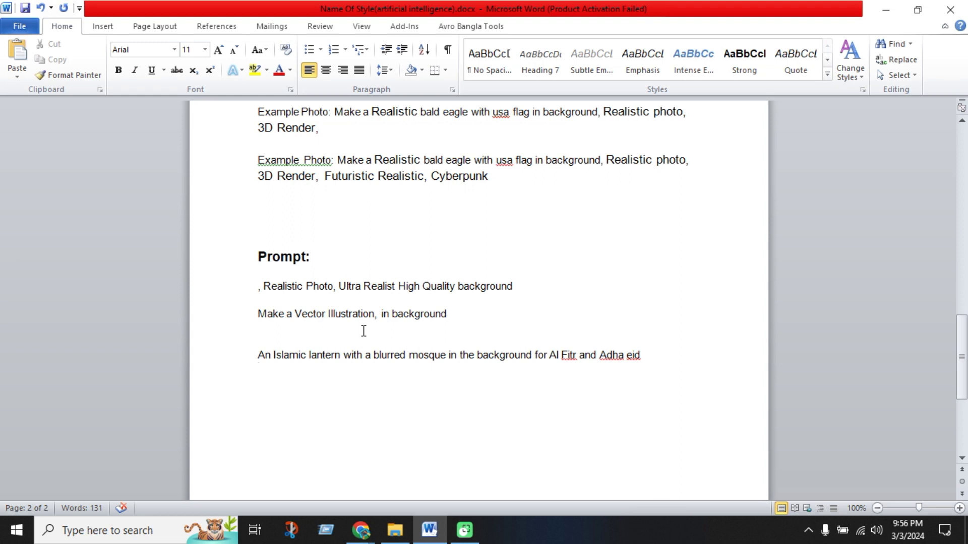
{"action": "left_click_drag", "start_coordinate": [264, 287], "coordinate": [473, 292]}
{"action": "key", "text": "ctrl+c"}
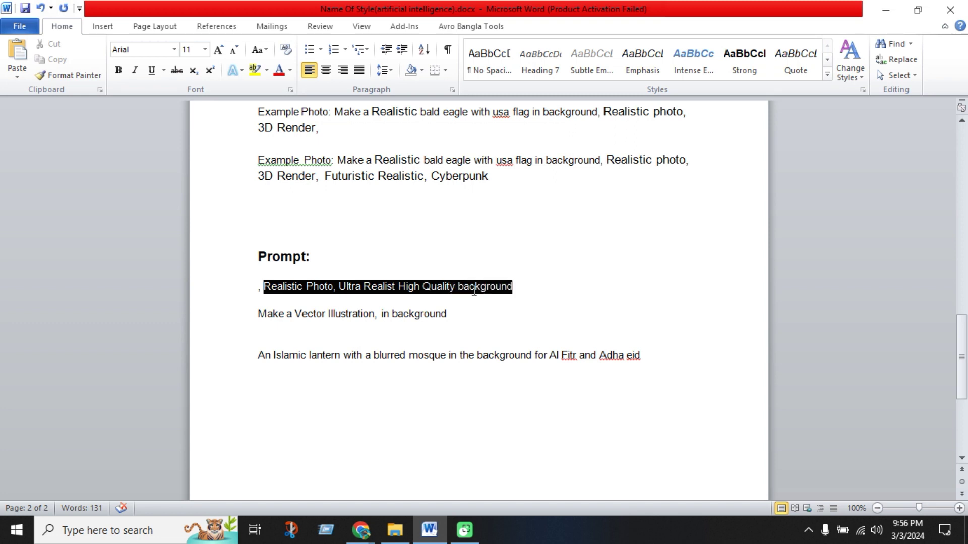
{"action": "left_click", "coordinate": [654, 359]}
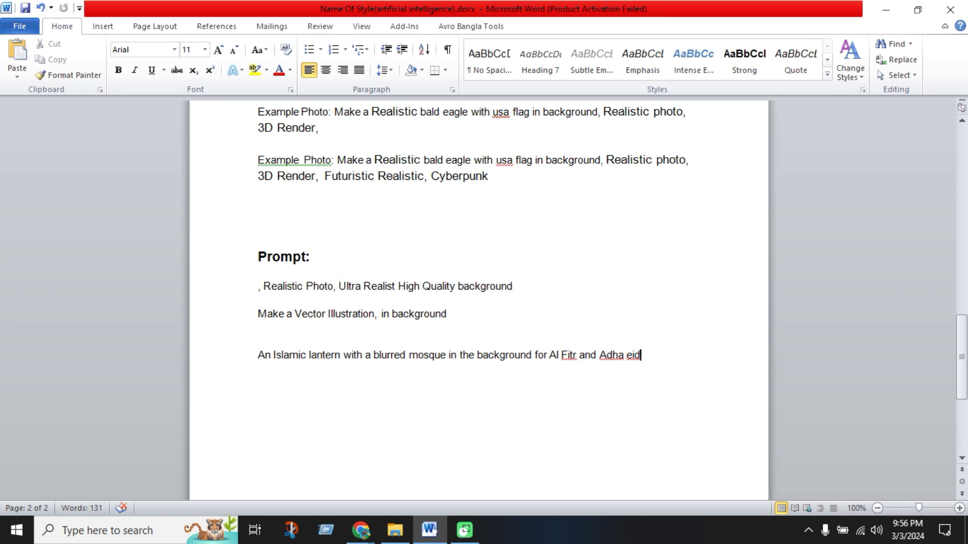
{"action": "key", "text": "ctrl+v"}
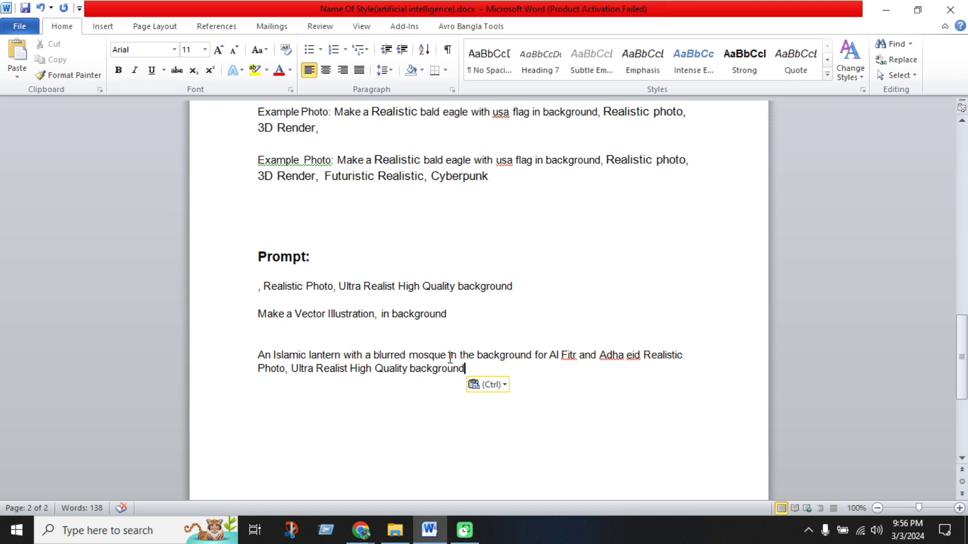
Delete "in the background for Al Fitr and Adha eid" from the lantern prompt and copy the whole remaining prompt
{"action": "left_click_drag", "start_coordinate": [448, 357], "coordinate": [636, 355]}
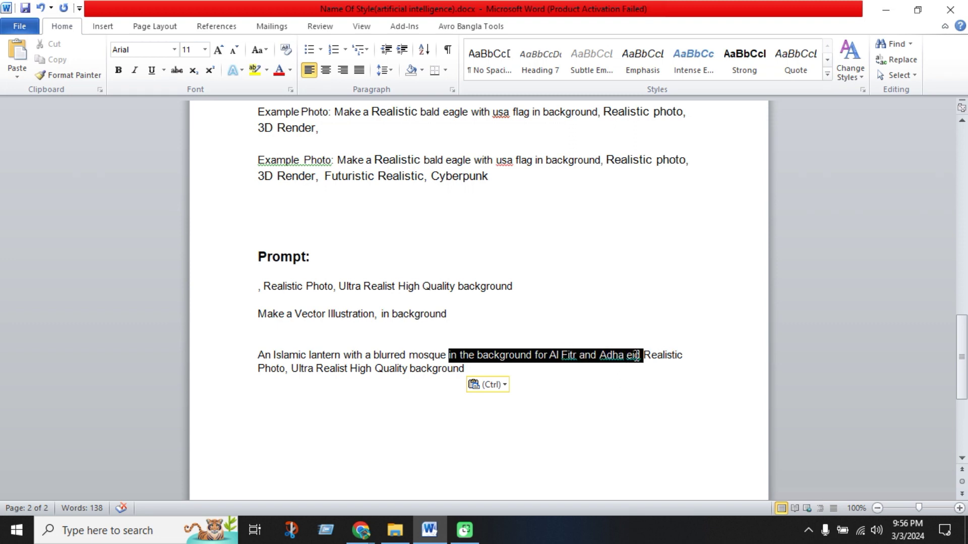
{"action": "key", "text": "BackSpace"}
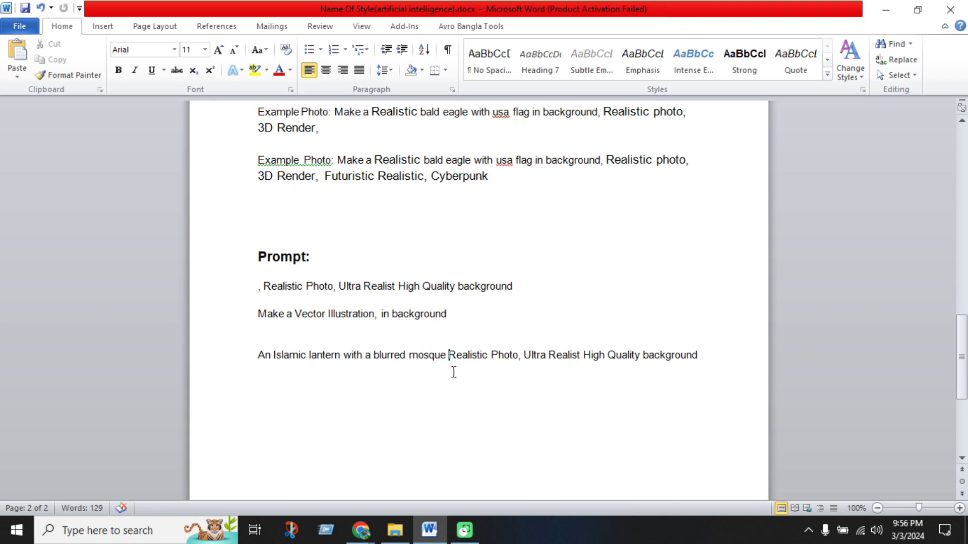
{"action": "left_click_drag", "start_coordinate": [258, 357], "coordinate": [690, 361]}
{"action": "key", "text": "ctrl+c"}
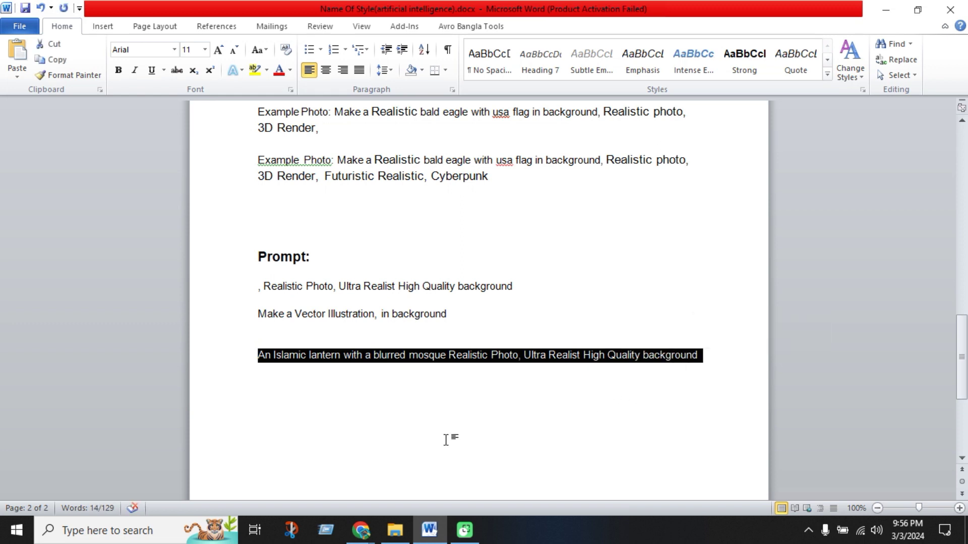
Switch to the Playground canvas, paste the copied lantern prompt into the generation frame and generate the images
{"action": "left_click", "coordinate": [361, 530]}
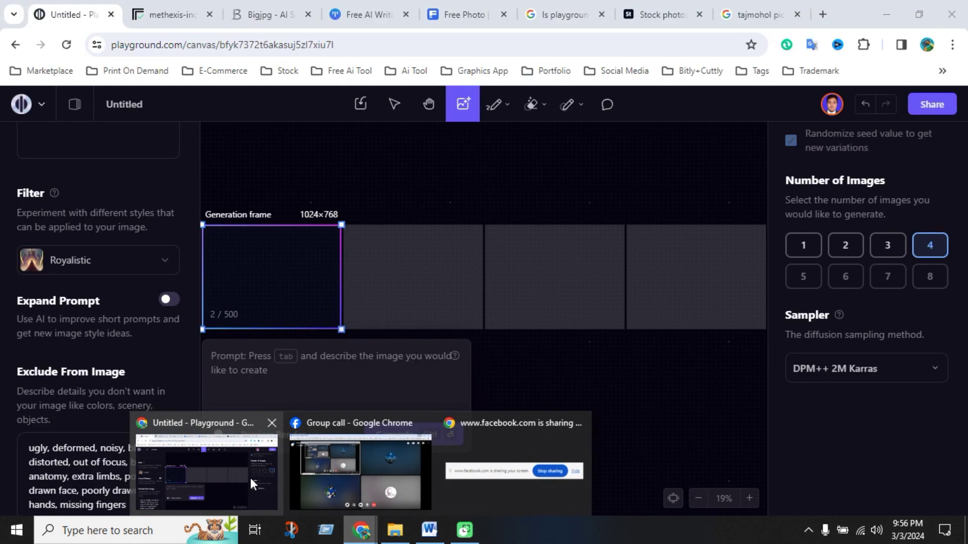
{"action": "left_click", "coordinate": [250, 478]}
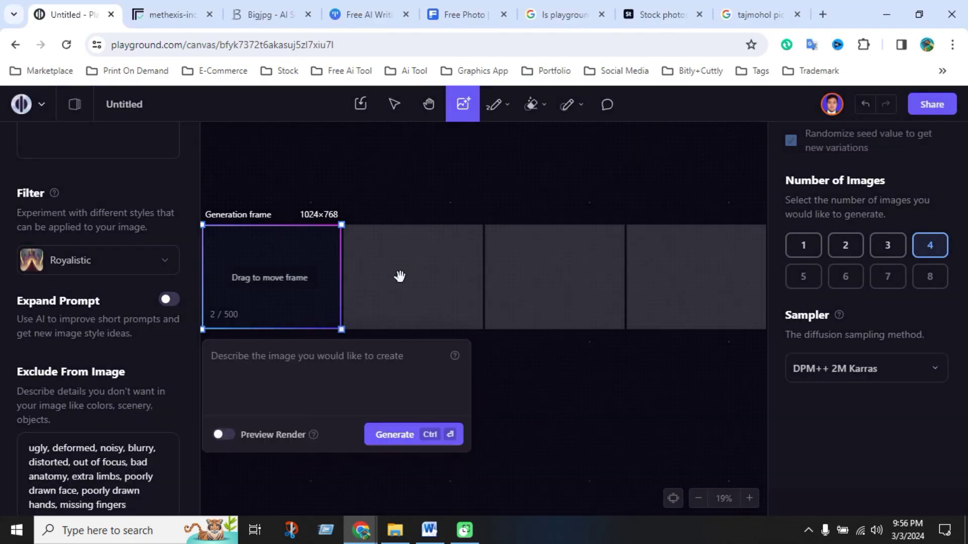
{"action": "left_click", "coordinate": [289, 378]}
{"action": "key", "text": "ctrl+v"}
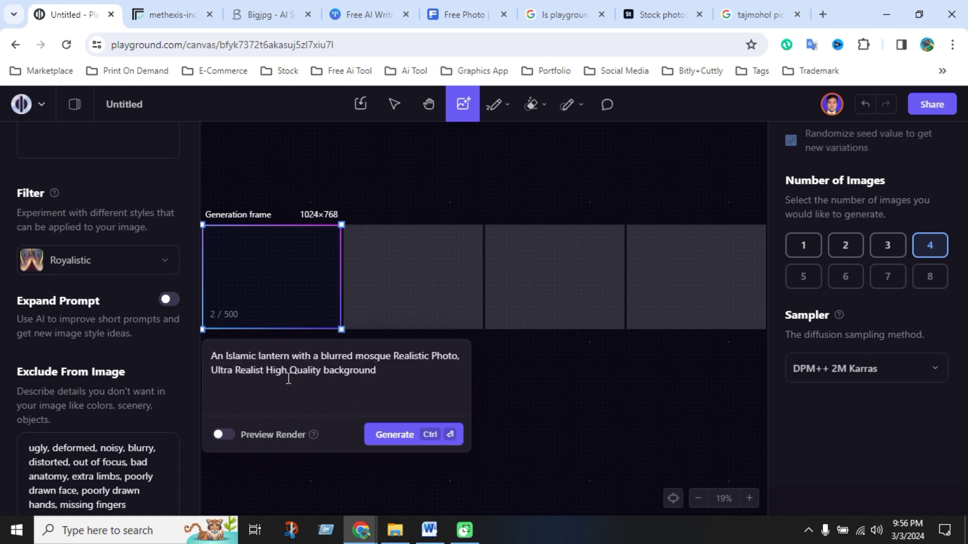
{"action": "left_click", "coordinate": [397, 437]}
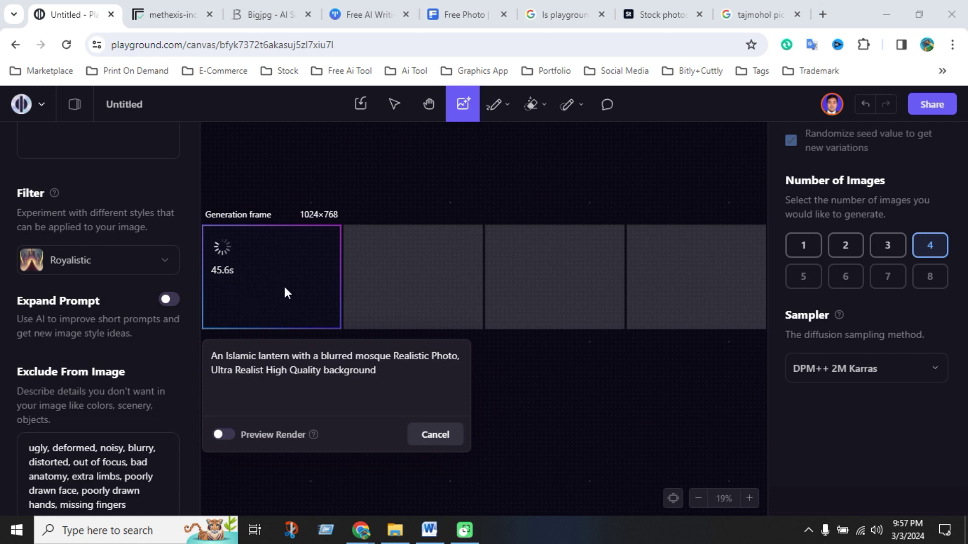
Switch to Freepik, close the Islamic lantern photo and search the photos for "animal cat"
{"action": "left_click", "coordinate": [458, 9]}
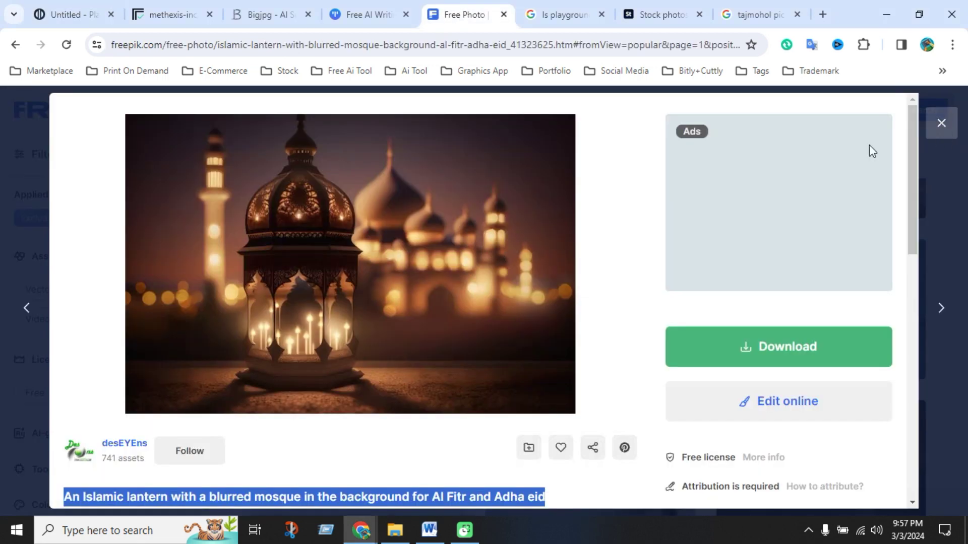
{"action": "left_click", "coordinate": [941, 123]}
{"action": "scroll", "coordinate": [506, 278], "scroll_direction": "up", "scroll_amount": 10}
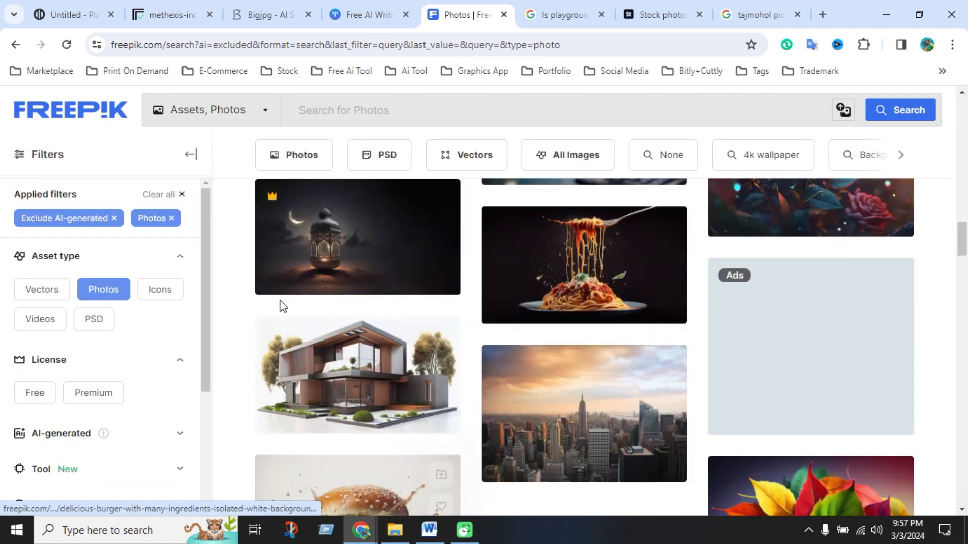
{"action": "scroll", "coordinate": [177, 282], "scroll_direction": "up", "scroll_amount": 3}
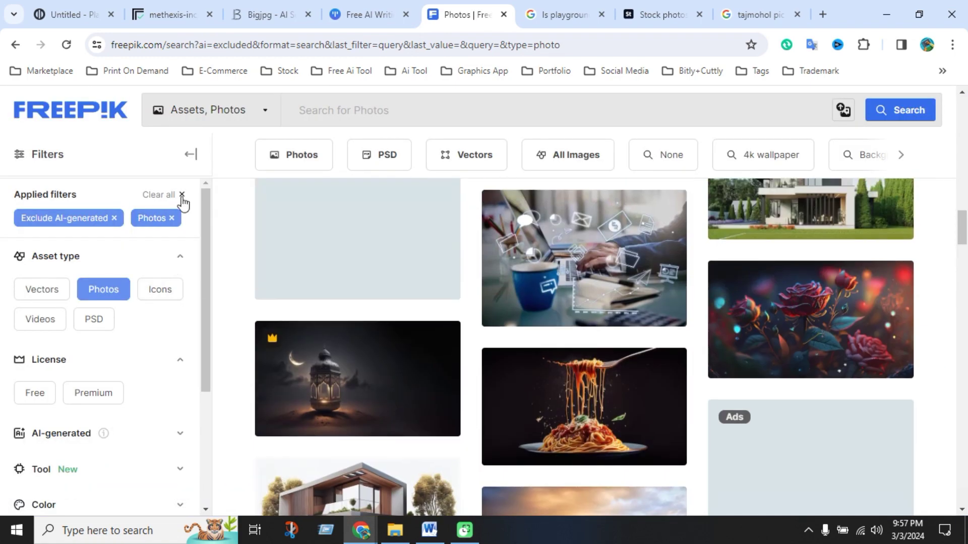
{"action": "scroll", "coordinate": [171, 204], "scroll_direction": "up", "scroll_amount": 5}
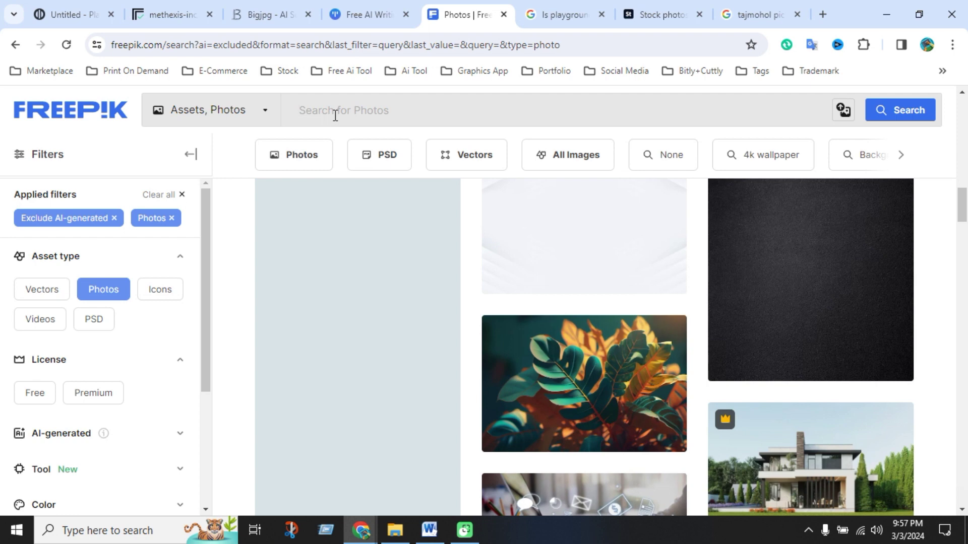
{"action": "type", "text": "animal cat"}
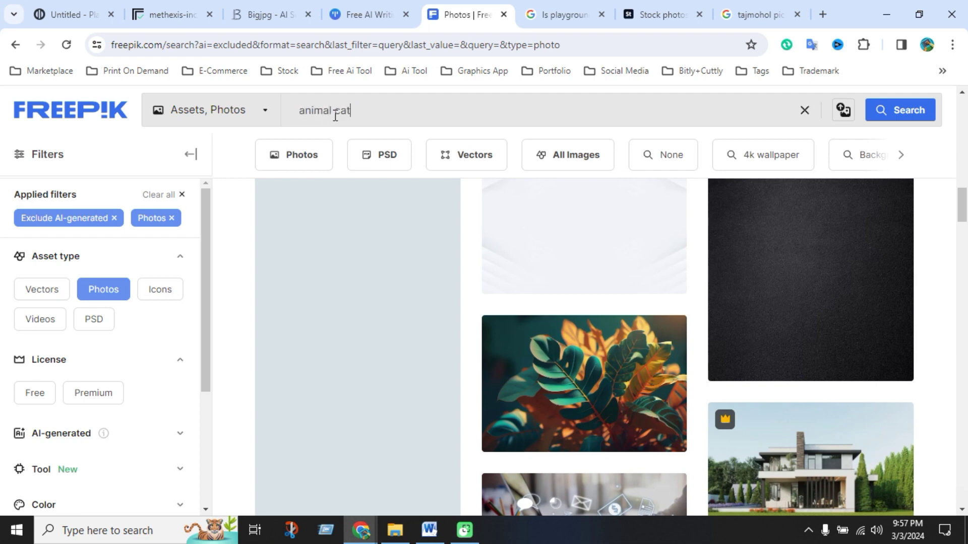
{"action": "key", "text": "Return"}
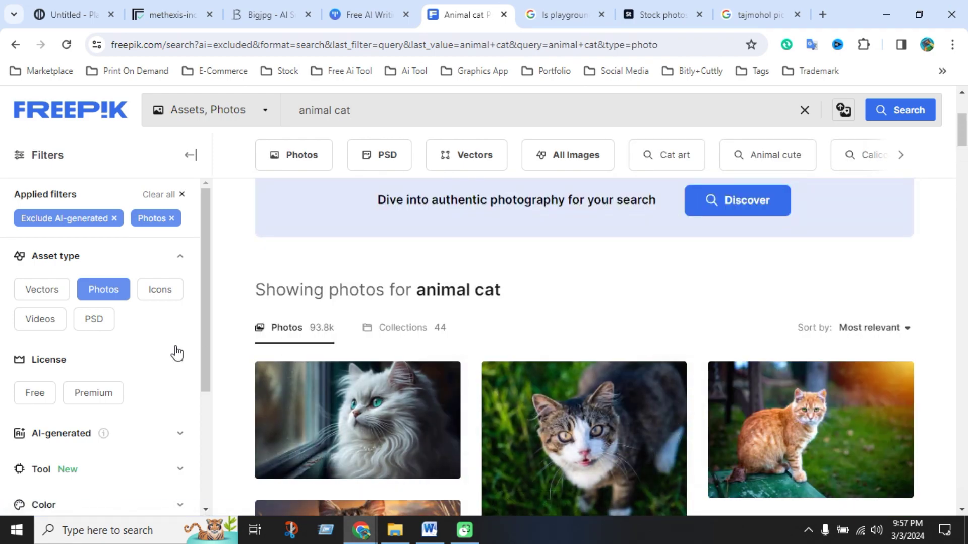
Restrict the animal cat results to vectors and browse the cartoon cat illustrations
{"action": "left_click", "coordinate": [42, 289]}
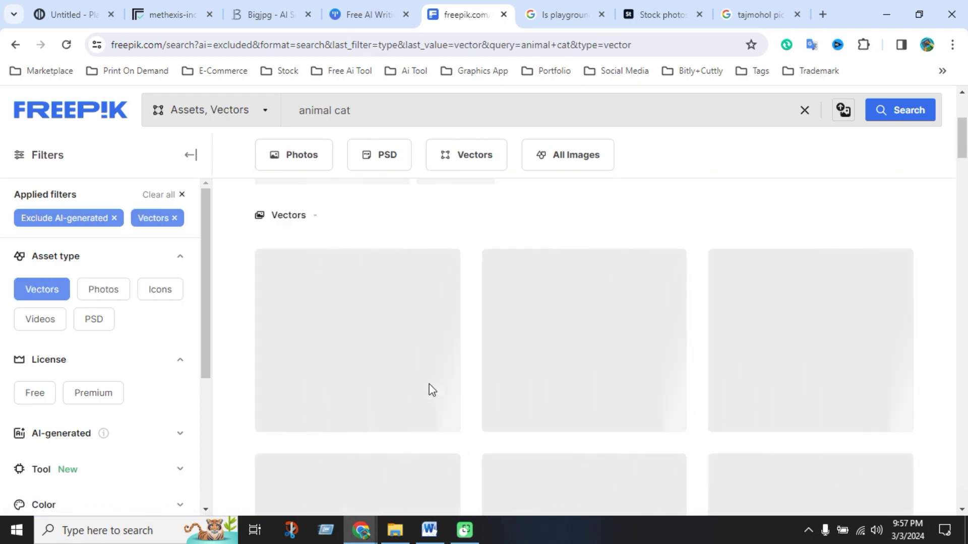
{"action": "scroll", "coordinate": [628, 381], "scroll_direction": "down", "scroll_amount": 2}
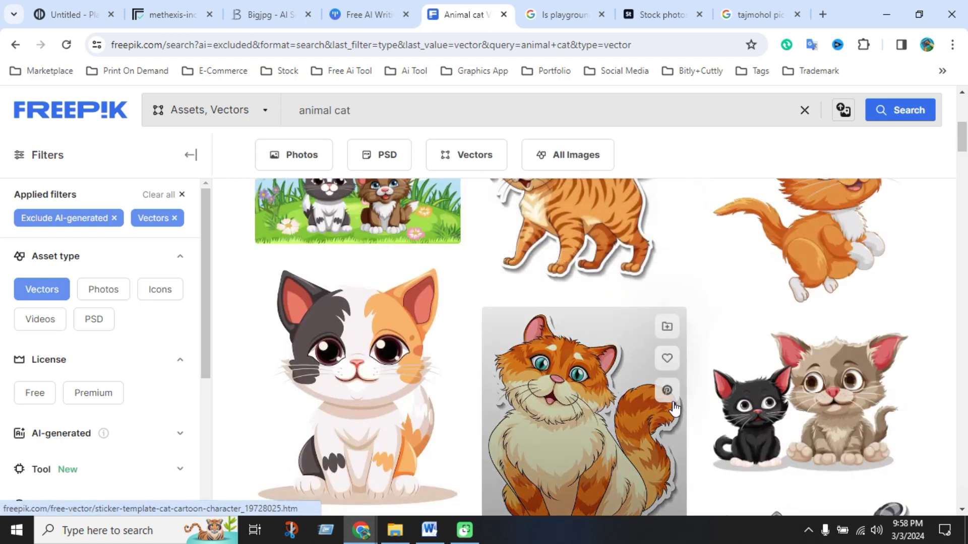
{"action": "scroll", "coordinate": [629, 377], "scroll_direction": "up", "scroll_amount": 5}
{"action": "scroll", "coordinate": [534, 395], "scroll_direction": "down", "scroll_amount": 5}
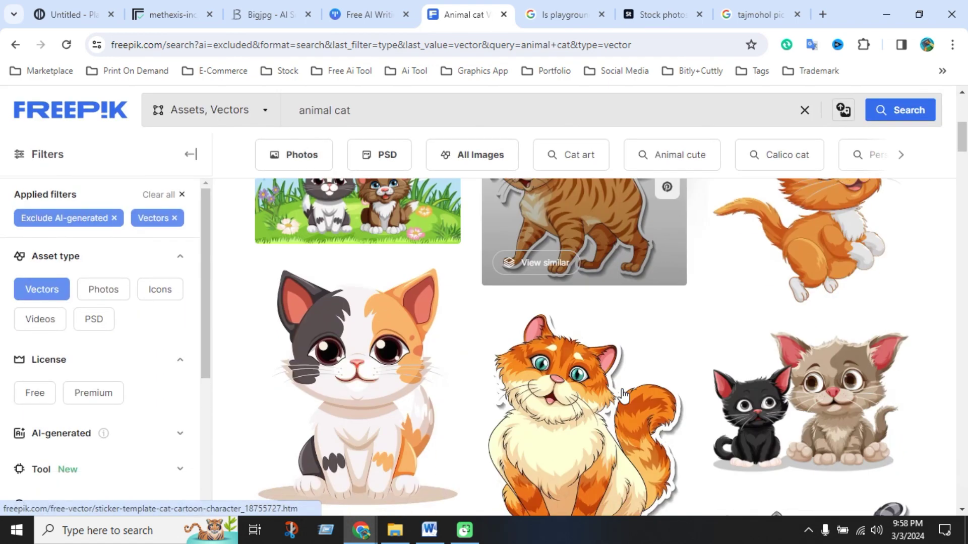
{"action": "scroll", "coordinate": [630, 421], "scroll_direction": "down", "scroll_amount": 2}
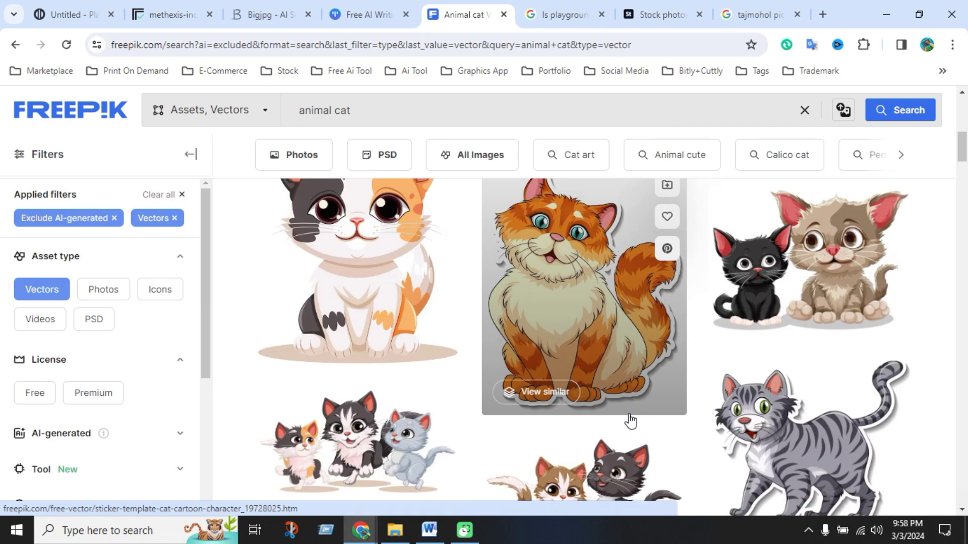
{"action": "scroll", "coordinate": [630, 421], "scroll_direction": "up", "scroll_amount": 2}
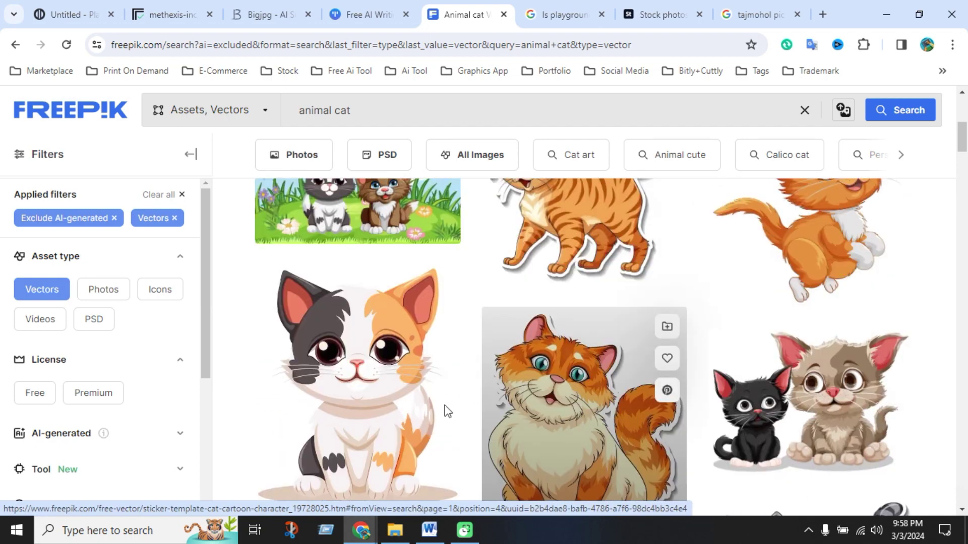
{"action": "scroll", "coordinate": [624, 396], "scroll_direction": "up", "scroll_amount": 1}
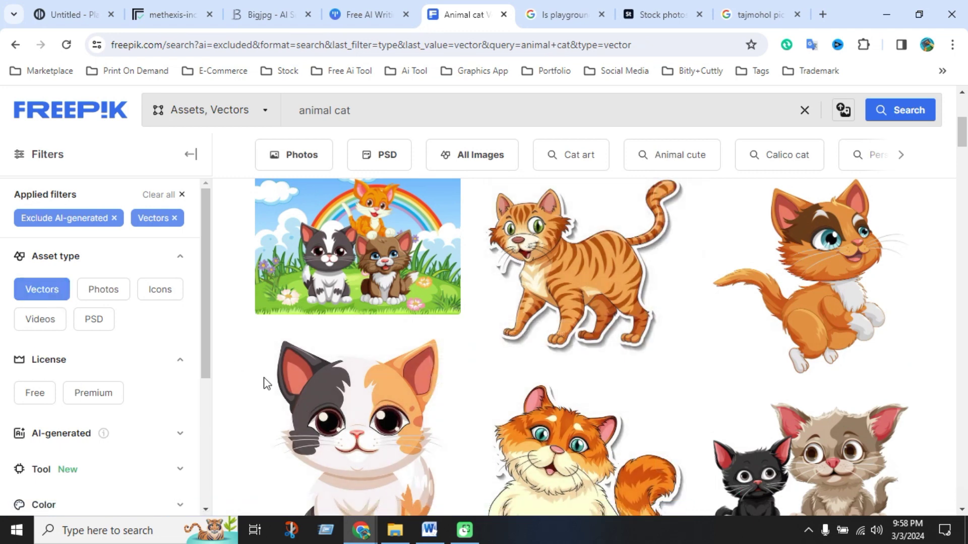
{"action": "scroll", "coordinate": [378, 363], "scroll_direction": "down", "scroll_amount": 2}
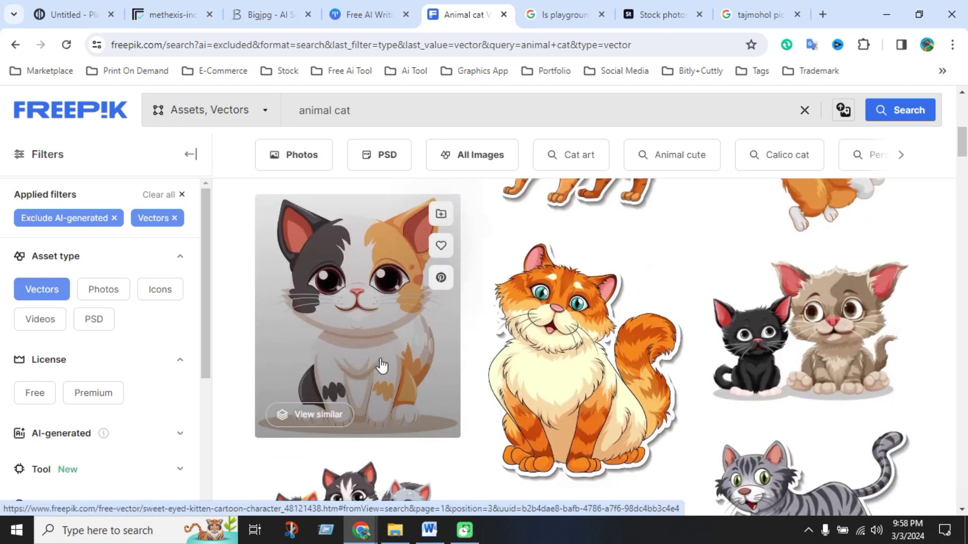
{"action": "scroll", "coordinate": [552, 376], "scroll_direction": "down", "scroll_amount": 3}
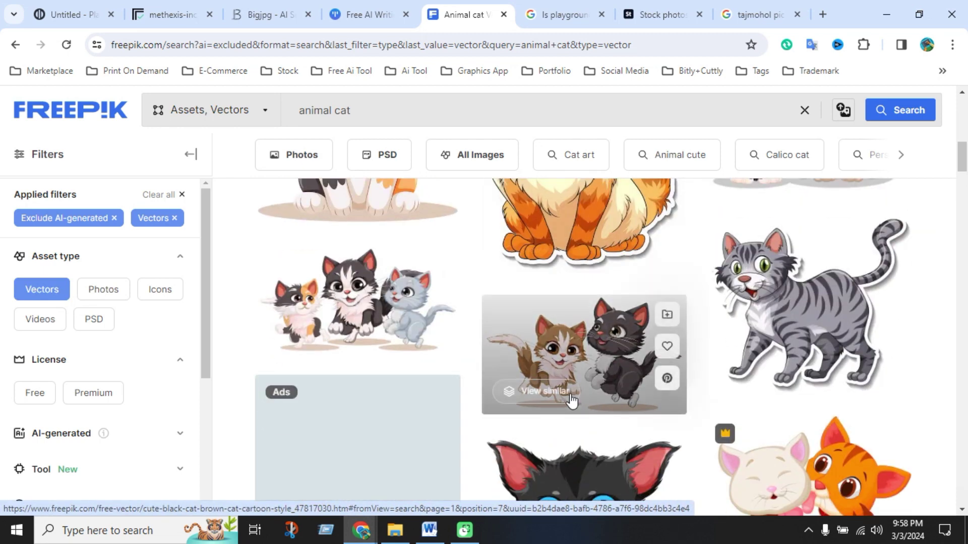
{"action": "scroll", "coordinate": [583, 422], "scroll_direction": "up", "scroll_amount": 2}
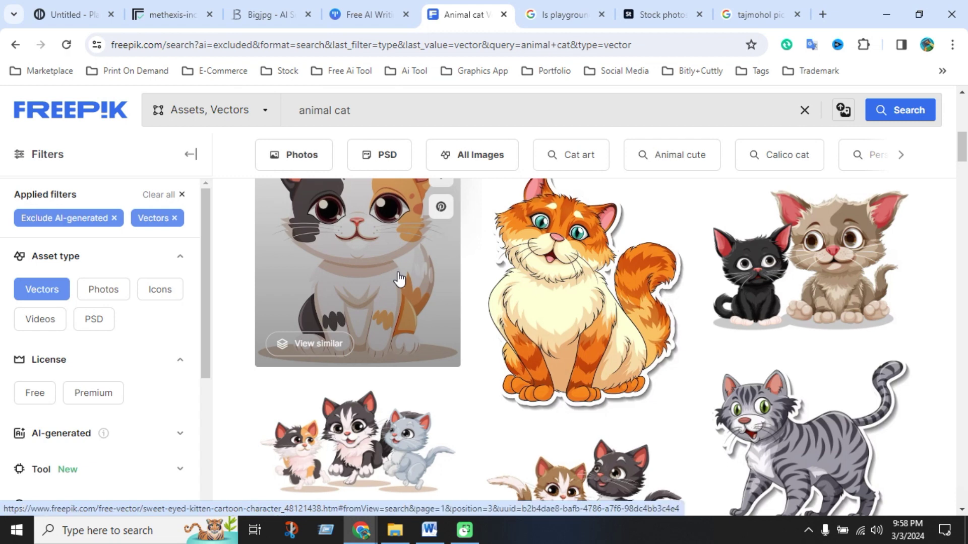
Open the sitting black, white and orange kitten vector and copy its title "Sweet eyed Kitten Cartoon Character"
{"action": "left_click", "coordinate": [398, 275]}
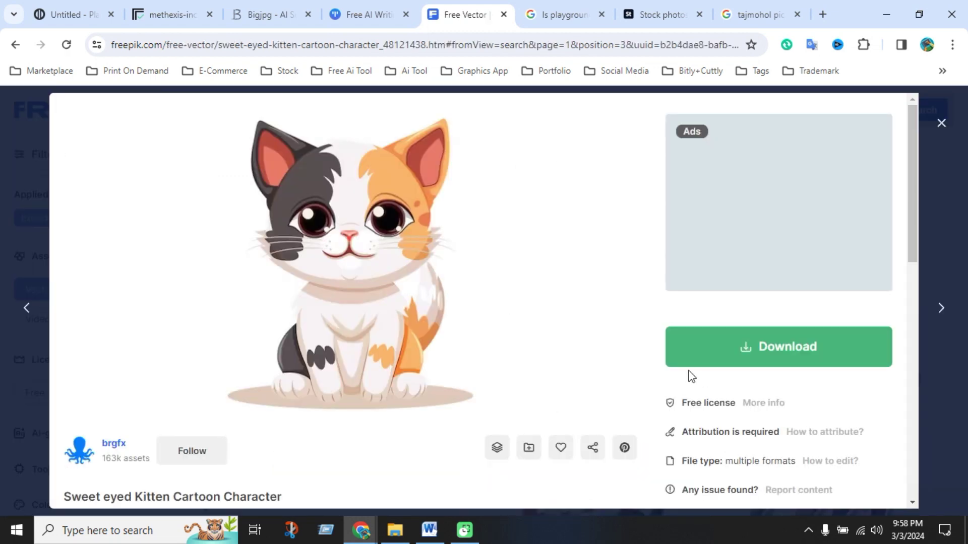
{"action": "scroll", "coordinate": [393, 382], "scroll_direction": "down", "scroll_amount": 1}
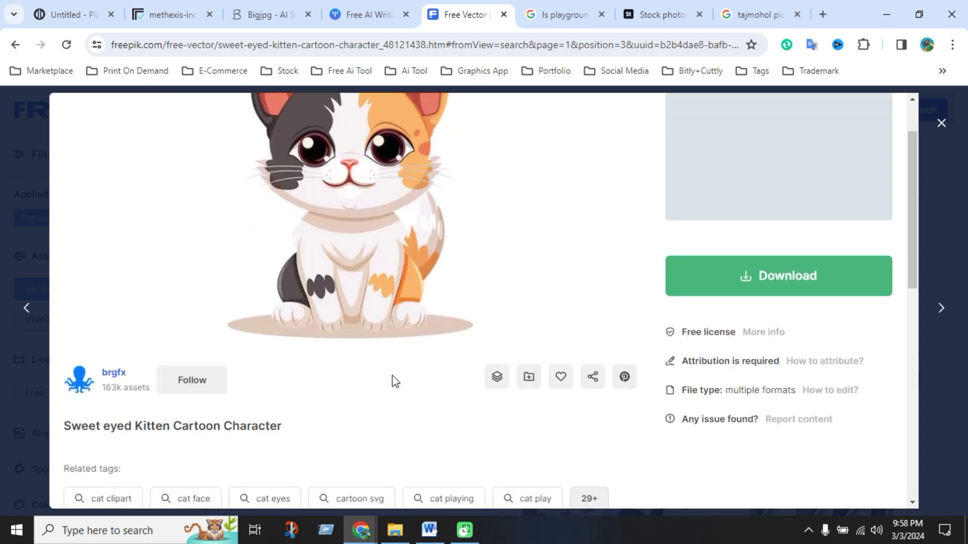
{"action": "scroll", "coordinate": [394, 381], "scroll_direction": "up", "scroll_amount": 1}
{"action": "scroll", "coordinate": [394, 382], "scroll_direction": "down", "scroll_amount": 2}
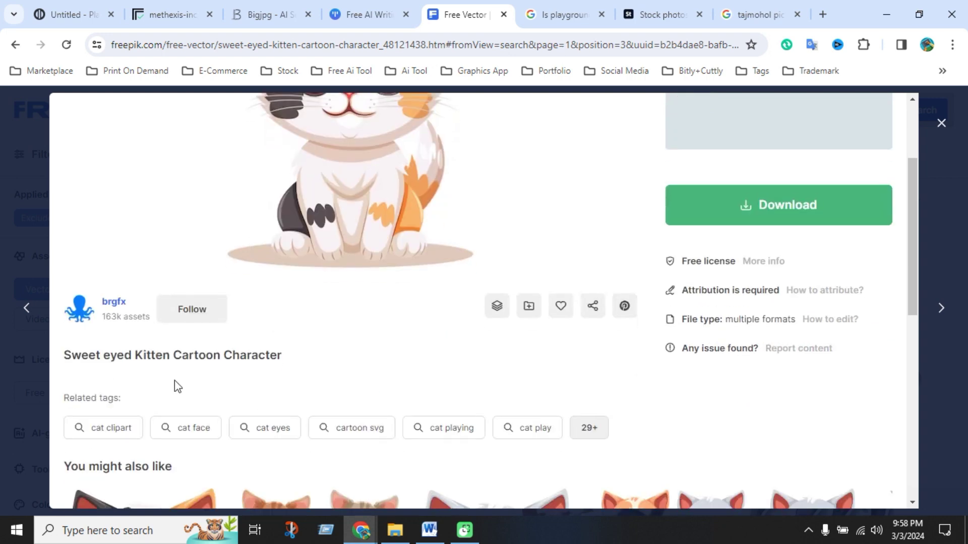
{"action": "left_click_drag", "start_coordinate": [65, 357], "coordinate": [306, 359]}
{"action": "key", "text": "ctrl+c"}
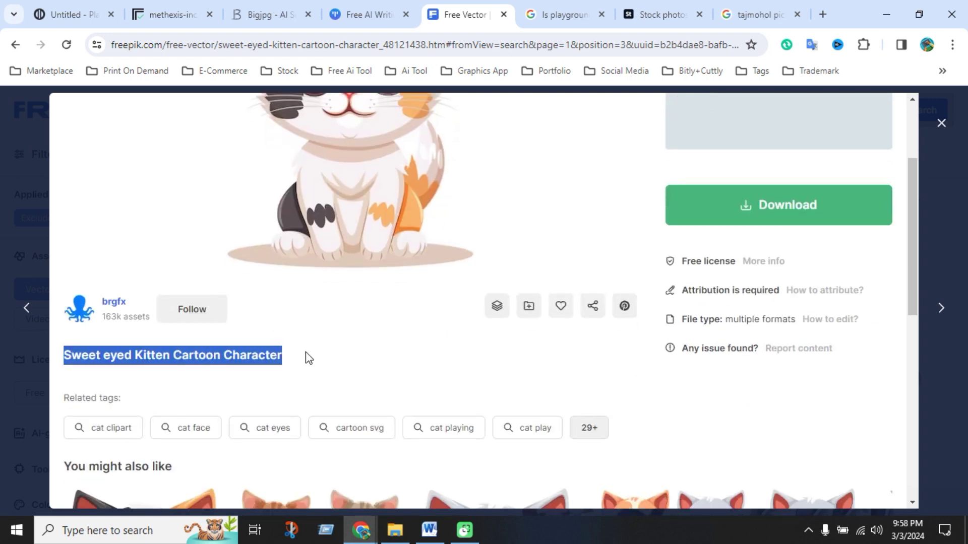
Switch to the Word document, paste the kitten title on a new line below the lantern prompt and clear its formatting
{"action": "left_click", "coordinate": [429, 530]}
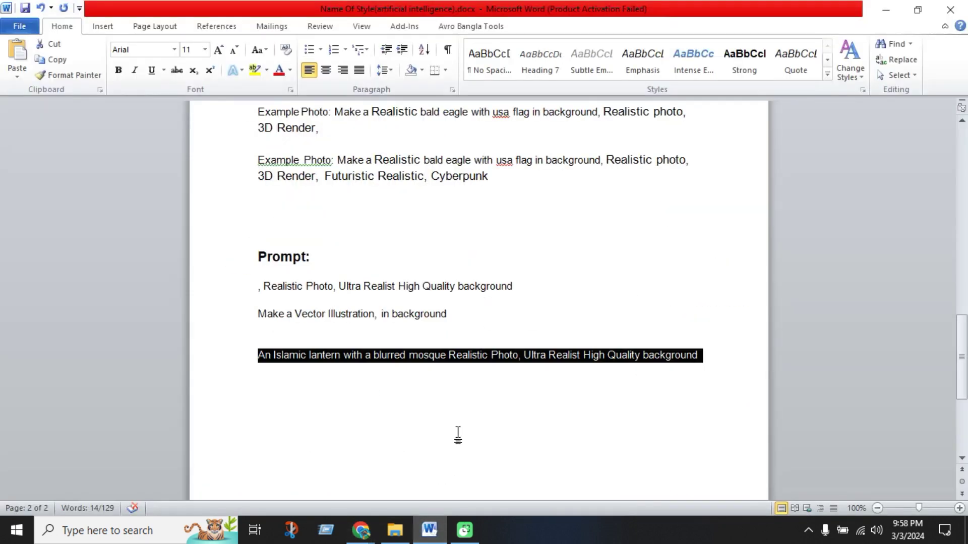
{"action": "left_click", "coordinate": [704, 357]}
{"action": "key", "text": "Return"}
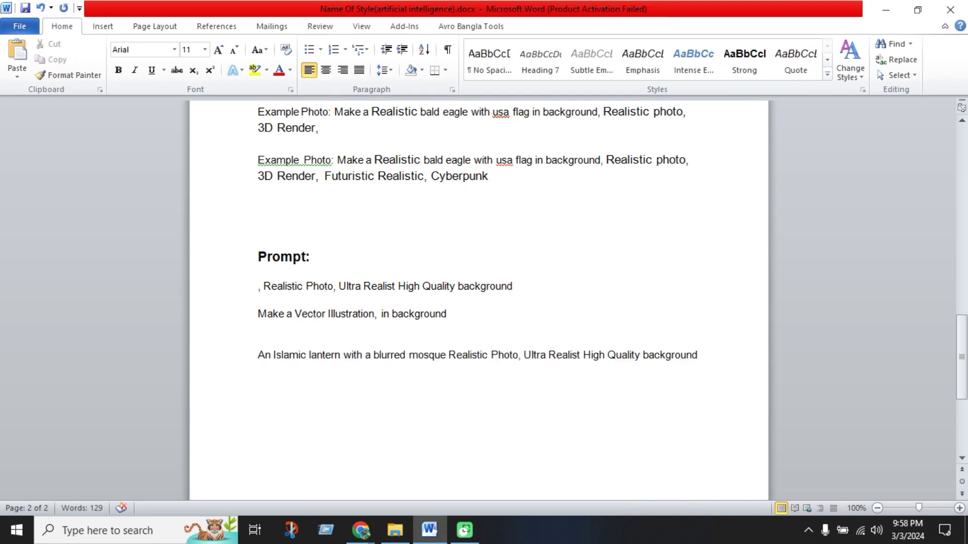
{"action": "key", "text": "ctrl+v"}
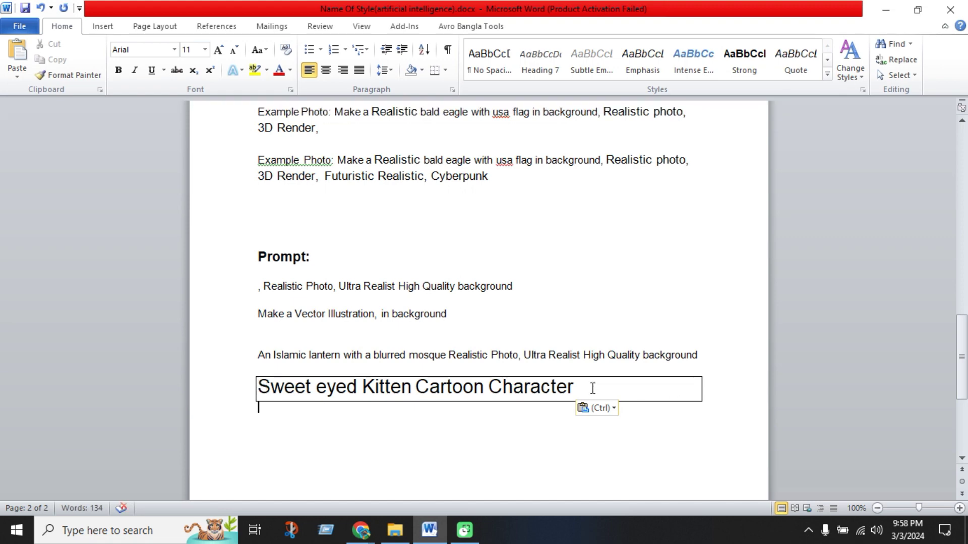
{"action": "left_click", "coordinate": [244, 391]}
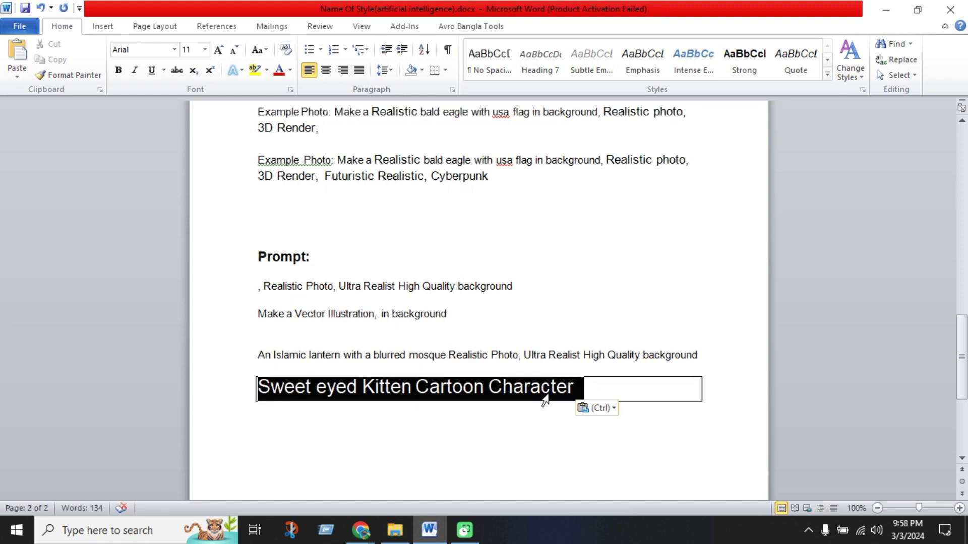
{"action": "left_click", "coordinate": [286, 50]}
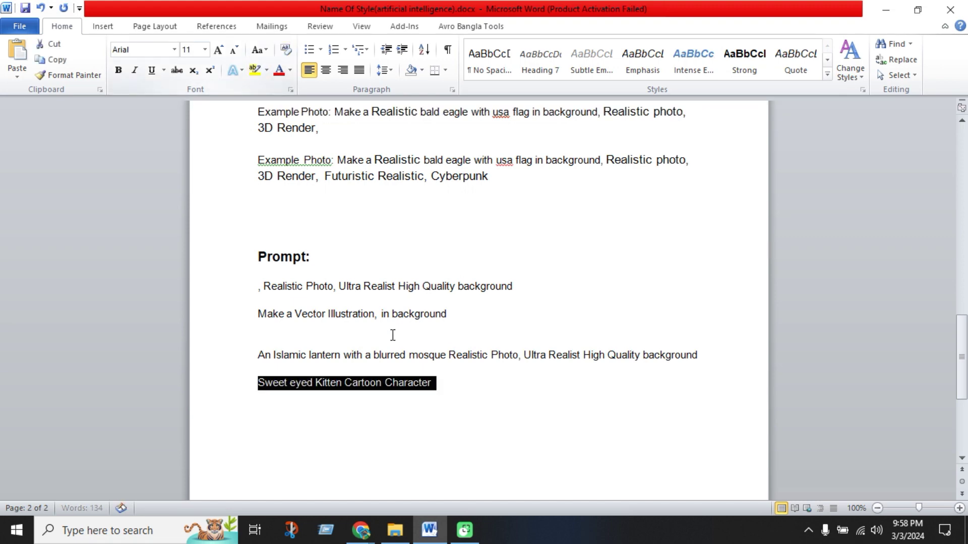
Copy "Make a Vector Illustration, in background" from the second prompt line and append it to the kitten title
{"action": "left_click", "coordinate": [452, 387]}
{"action": "left_click_drag", "start_coordinate": [253, 313], "coordinate": [379, 316]}
{"action": "left_click_drag", "start_coordinate": [448, 316], "coordinate": [259, 324]}
{"action": "left_click", "coordinate": [460, 381]}
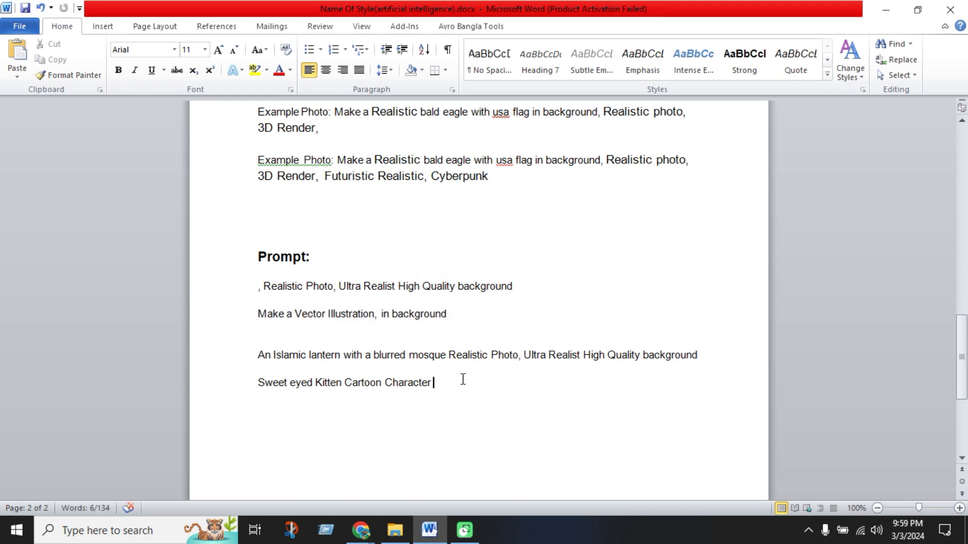
{"action": "type", "text": "Make a Vector Illustration, in background"}
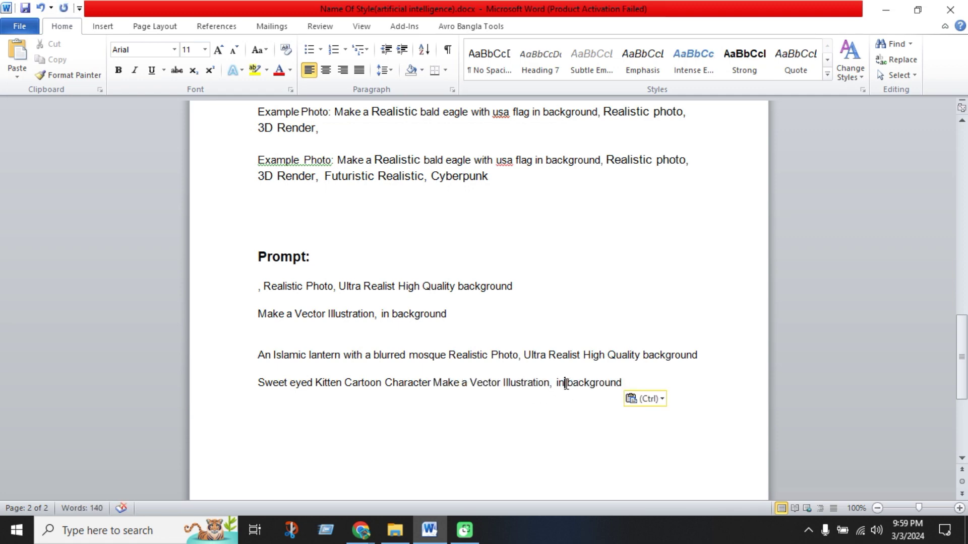
Change the kitten prompt's ending to "Make a Vector Illustration in white background" and select the whole prompt
{"action": "left_click", "coordinate": [565, 383]}
{"action": "type", "text": "white"}
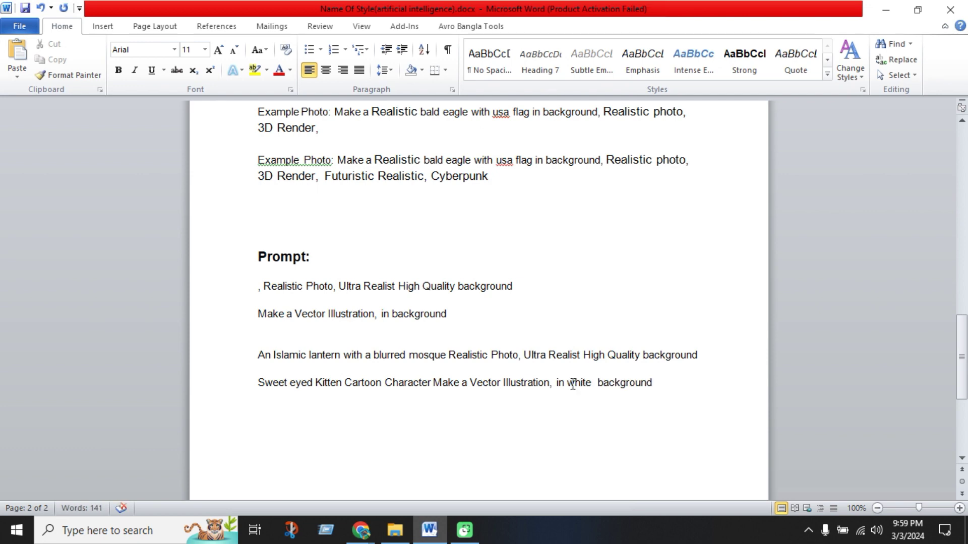
{"action": "left_click", "coordinate": [557, 386]}
{"action": "key", "text": "BackSpace"}
{"action": "key", "text": "BackSpace"}
{"action": "left_click_drag", "start_coordinate": [258, 383], "coordinate": [651, 385]}
Switch to the Playground canvas in Chrome and check the progress of the lantern image generation
{"action": "left_click", "coordinate": [361, 529]}
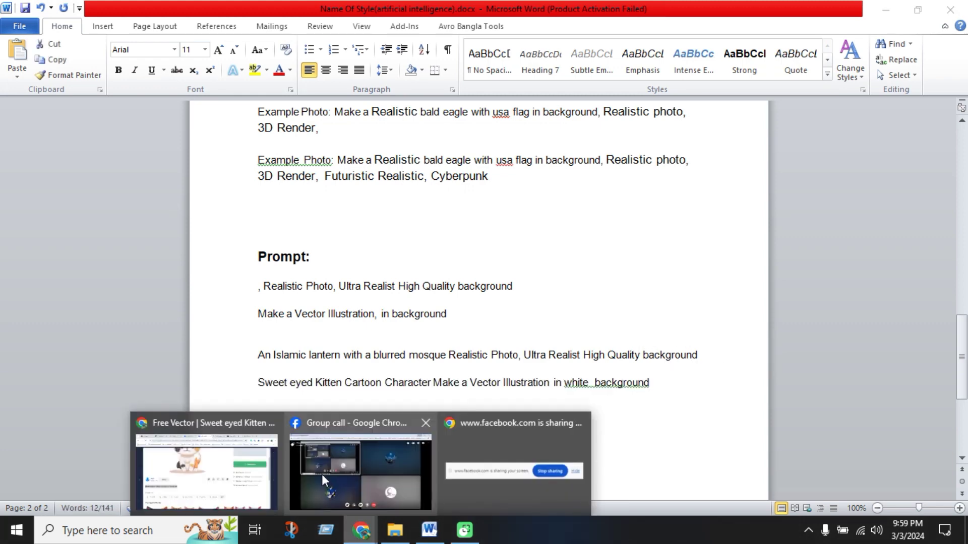
{"action": "left_click", "coordinate": [263, 477]}
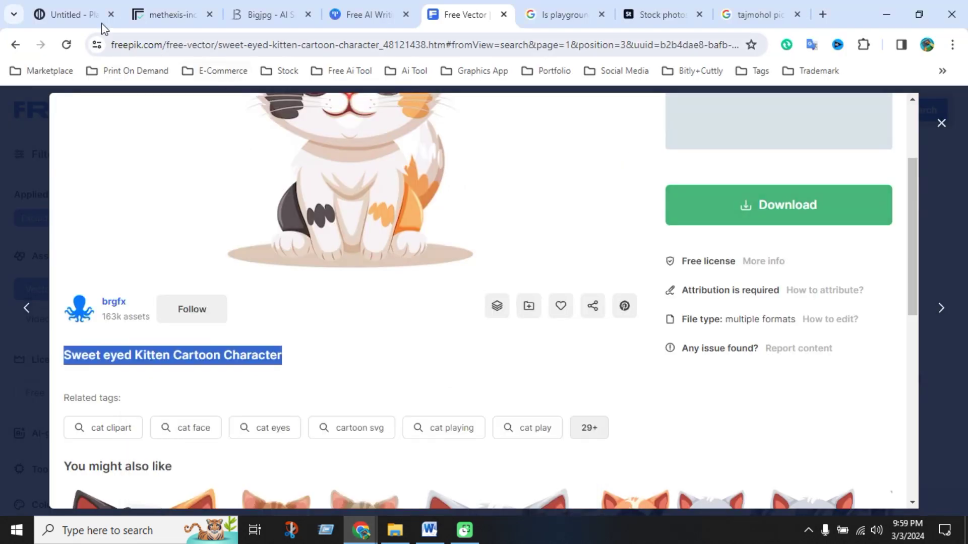
{"action": "left_click", "coordinate": [102, 23]}
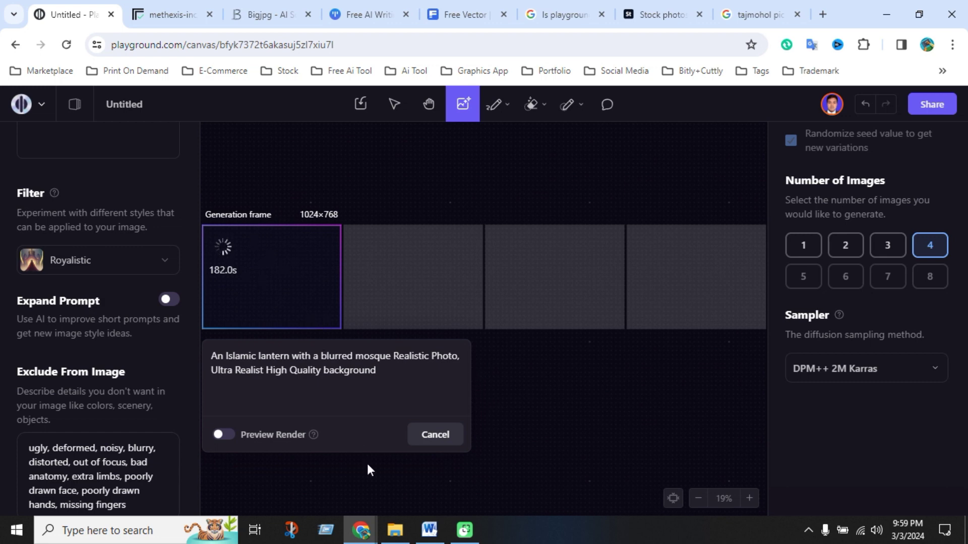
Switch back to the Word document, deselect the kitten prompt and start a new line after it
{"action": "left_click", "coordinate": [429, 530]}
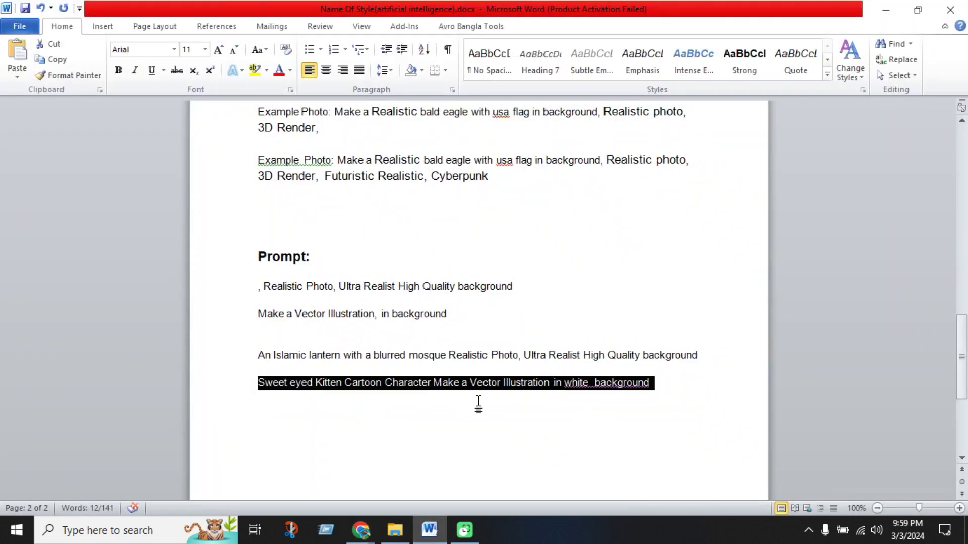
{"action": "left_click", "coordinate": [658, 391]}
{"action": "key", "text": "Return"}
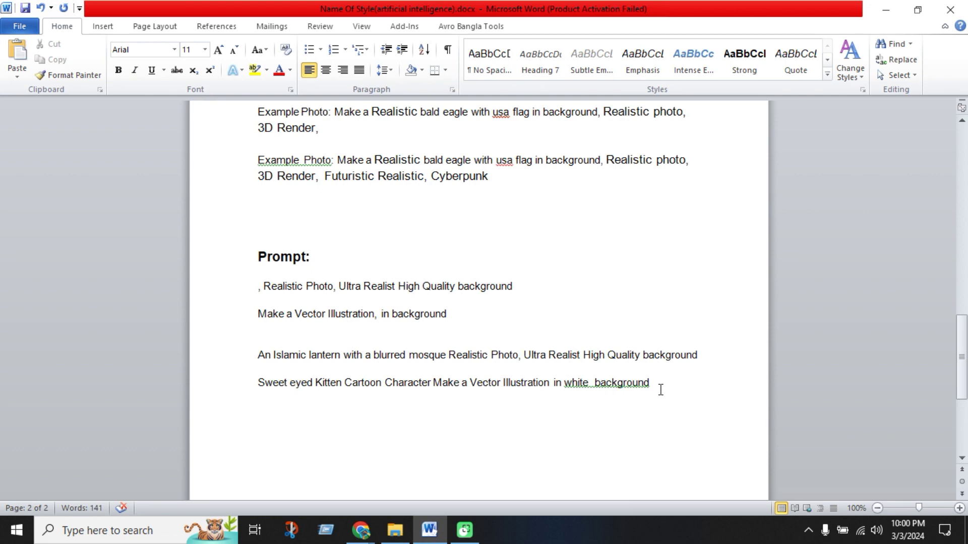
Switch to Chrome and open the playground.com home page in a new tab
{"action": "mouse_move", "coordinate": [361, 529]}
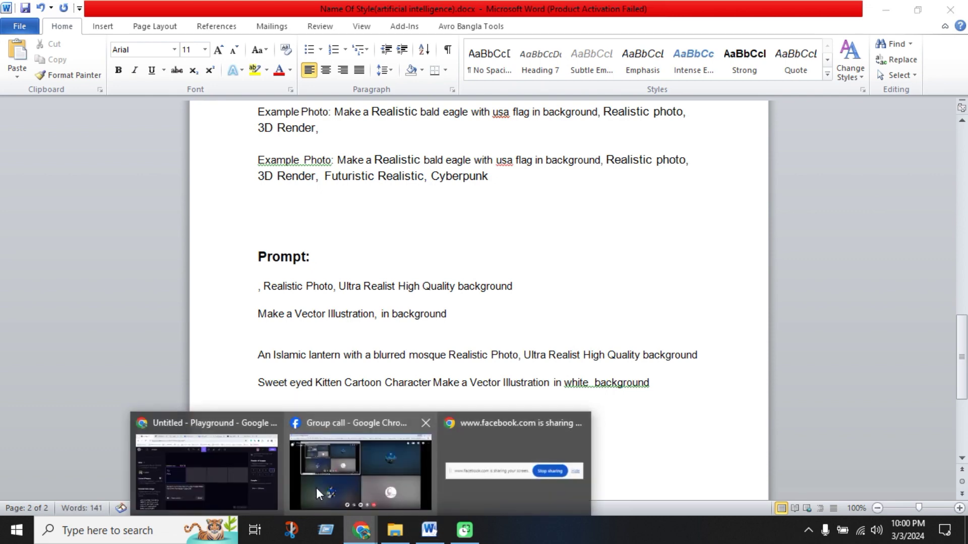
{"action": "left_click", "coordinate": [255, 482]}
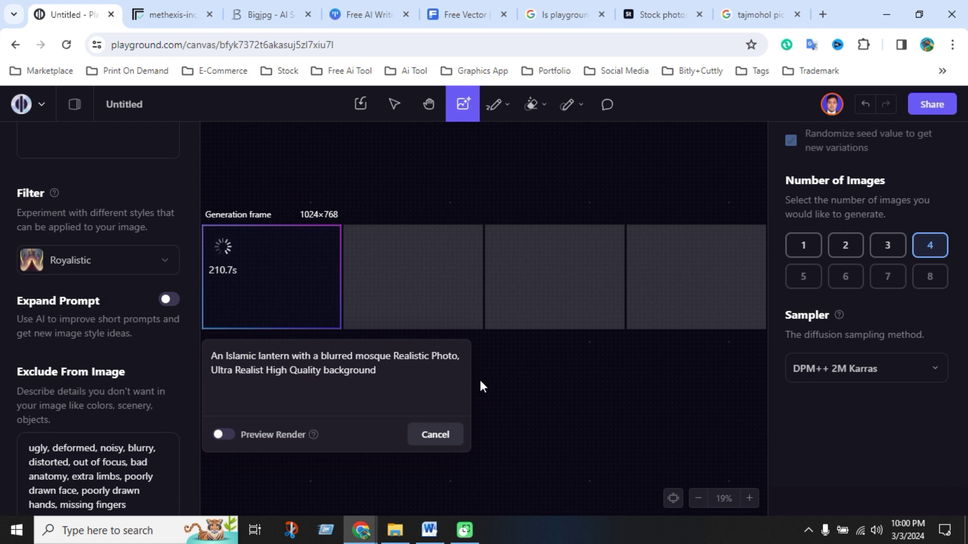
{"action": "left_click", "coordinate": [823, 15]}
{"action": "type", "text": "playground.com"}
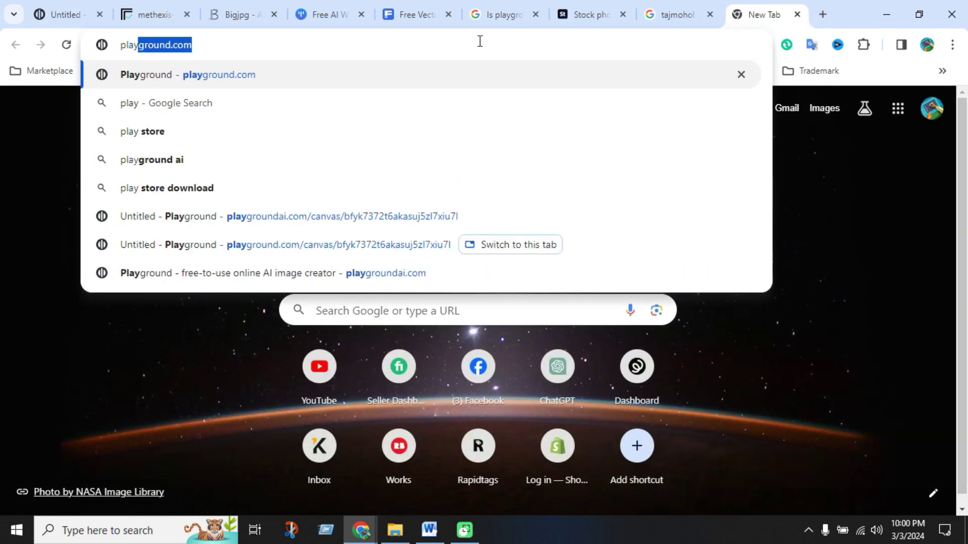
{"action": "key", "text": "Return"}
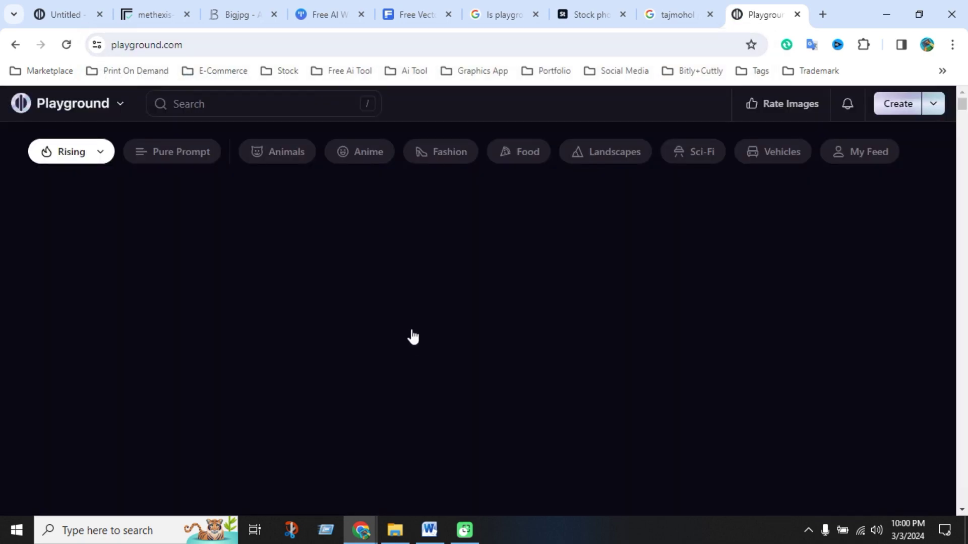
{"action": "scroll", "coordinate": [426, 347], "scroll_direction": "down", "scroll_amount": 8}
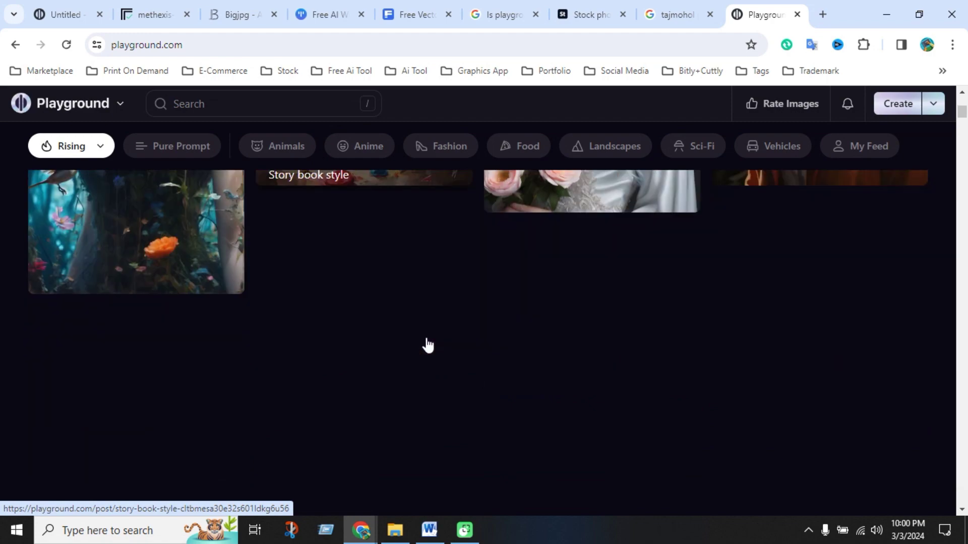
{"action": "scroll", "coordinate": [426, 347], "scroll_direction": "up", "scroll_amount": 8}
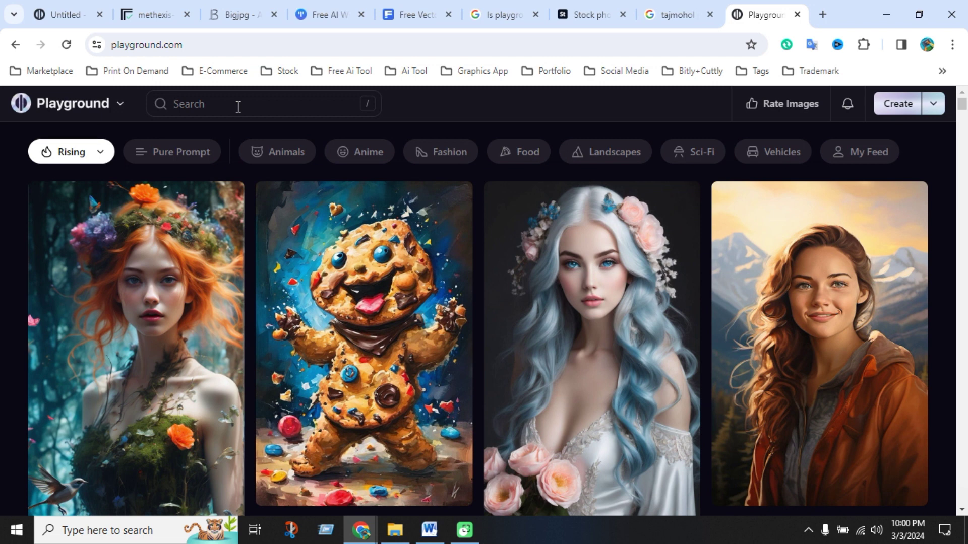
Search all of Playground for "retro sunset bg"
{"action": "left_click", "coordinate": [238, 106]}
{"action": "type", "text": "reto"}
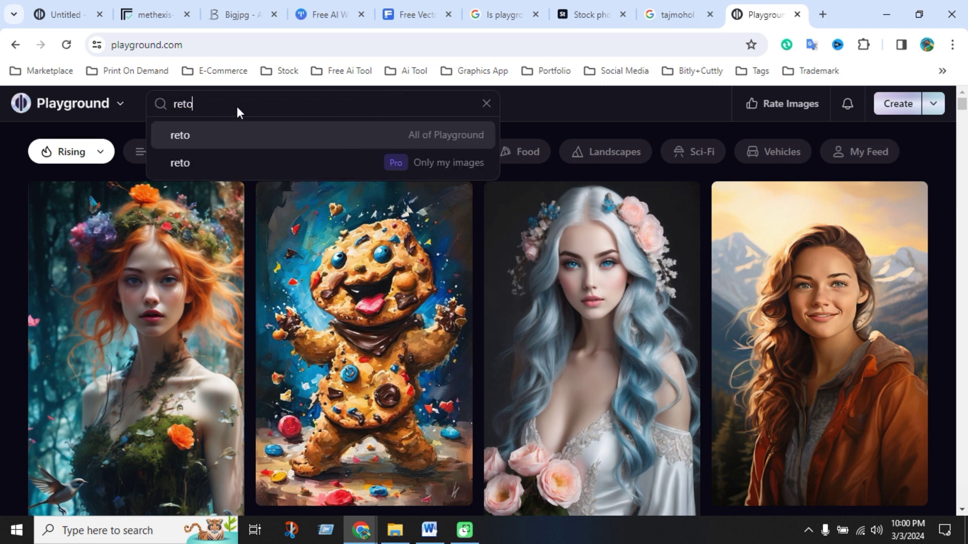
{"action": "key", "text": "BackSpace"}
{"action": "key", "text": "BackSpace"}
{"action": "key", "text": "BackSpace"}
{"action": "type", "text": "tro sunset"}
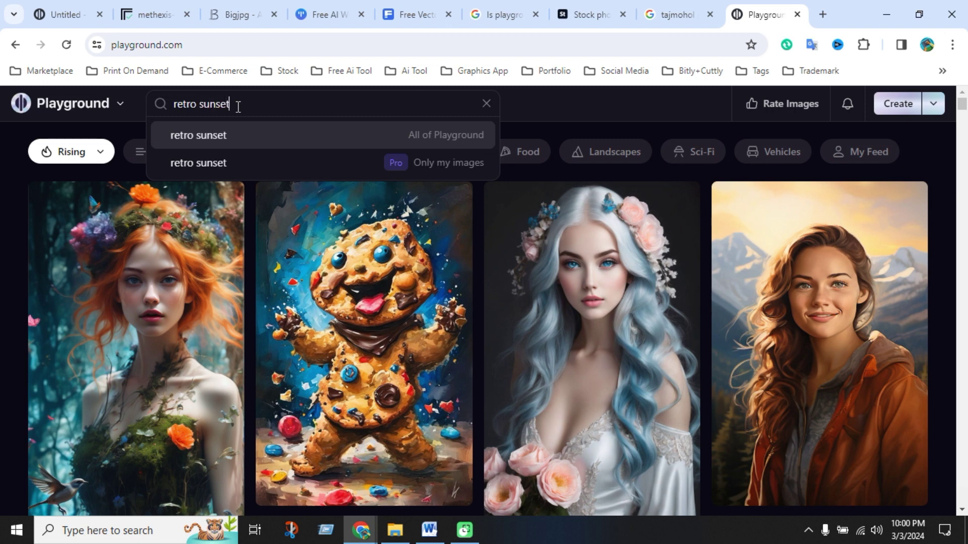
{"action": "type", "text": " bg"}
{"action": "key", "text": "Return"}
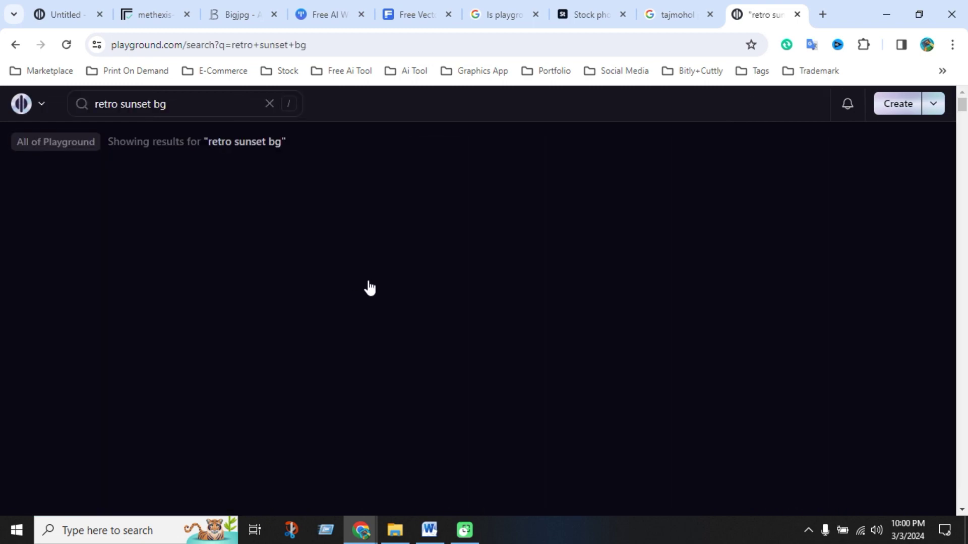
Browse the retro sunset results and open the neon lake image with the fisherman to view its prompt details
{"action": "mouse_move", "coordinate": [366, 286]}
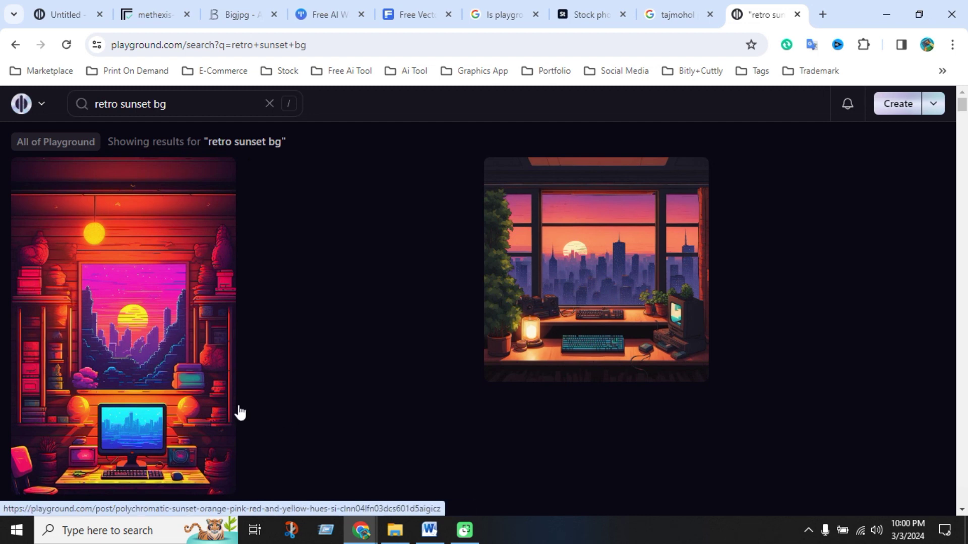
{"action": "scroll", "coordinate": [166, 395], "scroll_direction": "down", "scroll_amount": 2}
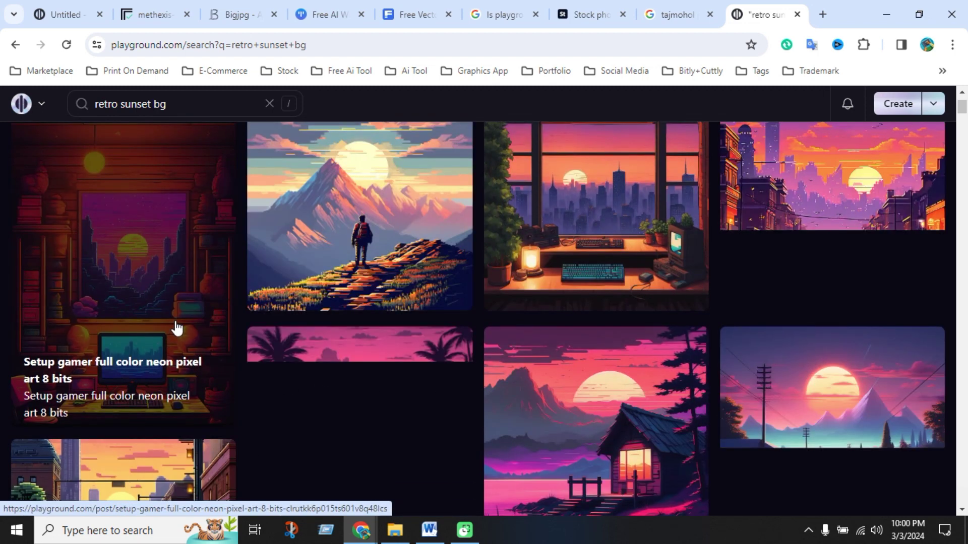
{"action": "mouse_move", "coordinate": [763, 378]}
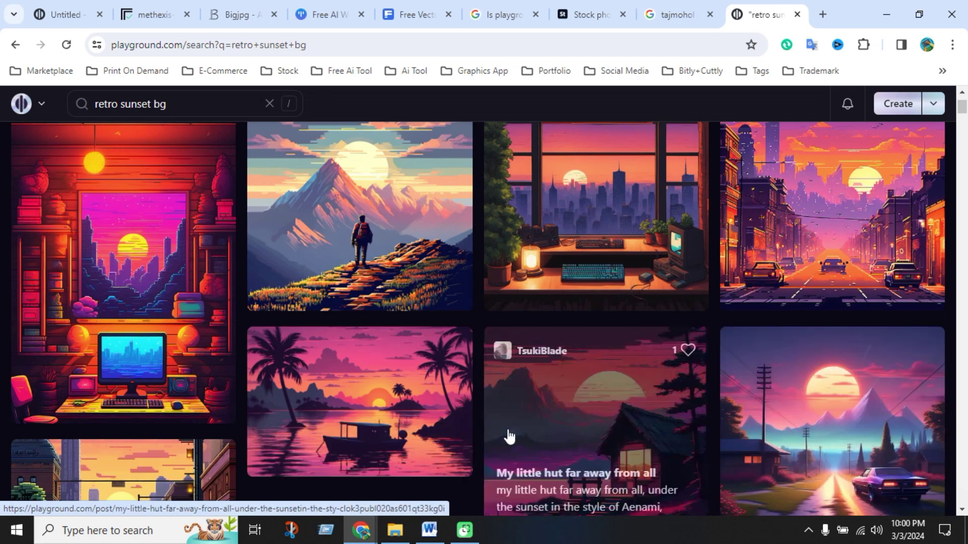
{"action": "scroll", "coordinate": [542, 411], "scroll_direction": "down", "scroll_amount": 3}
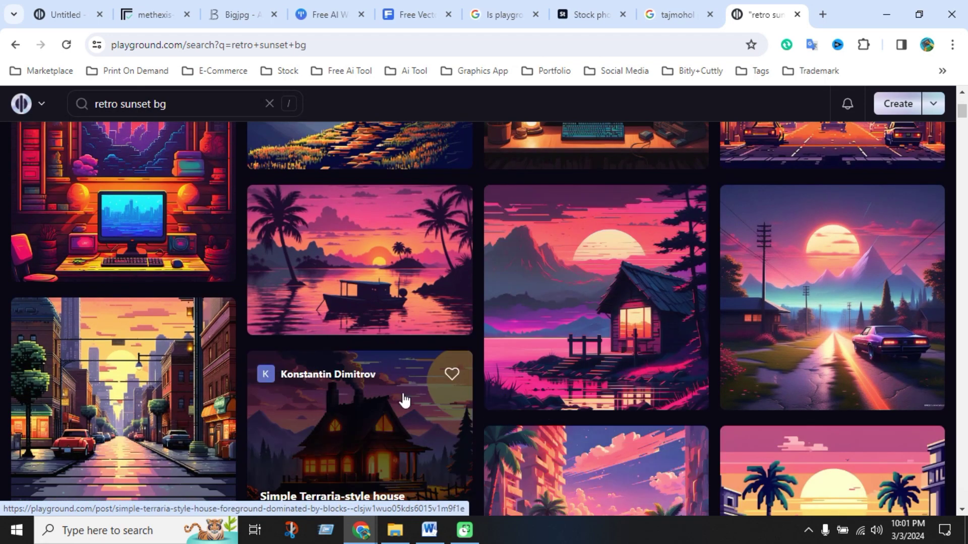
{"action": "scroll", "coordinate": [577, 471], "scroll_direction": "down", "scroll_amount": 3}
{"action": "scroll", "coordinate": [611, 382], "scroll_direction": "down", "scroll_amount": 3}
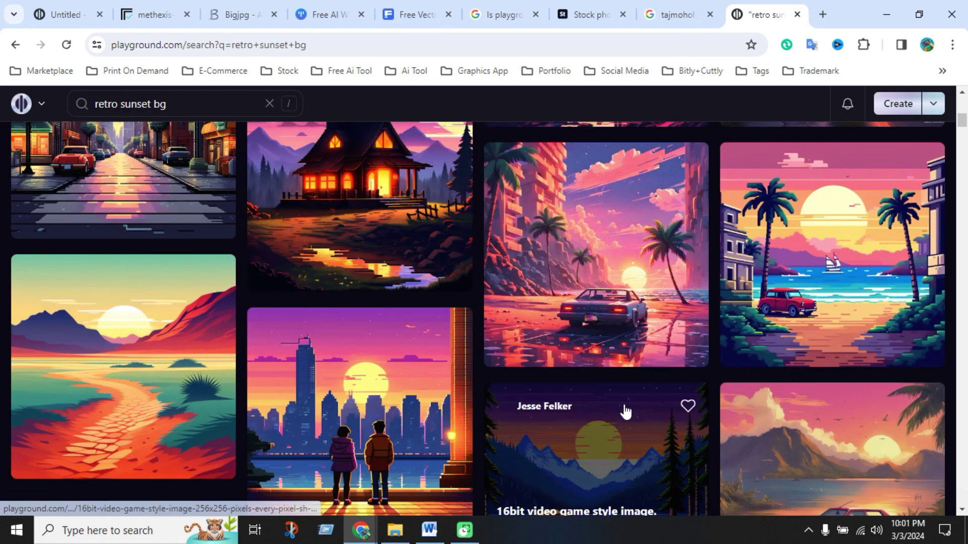
{"action": "scroll", "coordinate": [624, 409], "scroll_direction": "down", "scroll_amount": 3}
{"action": "scroll", "coordinate": [624, 408], "scroll_direction": "down", "scroll_amount": 3}
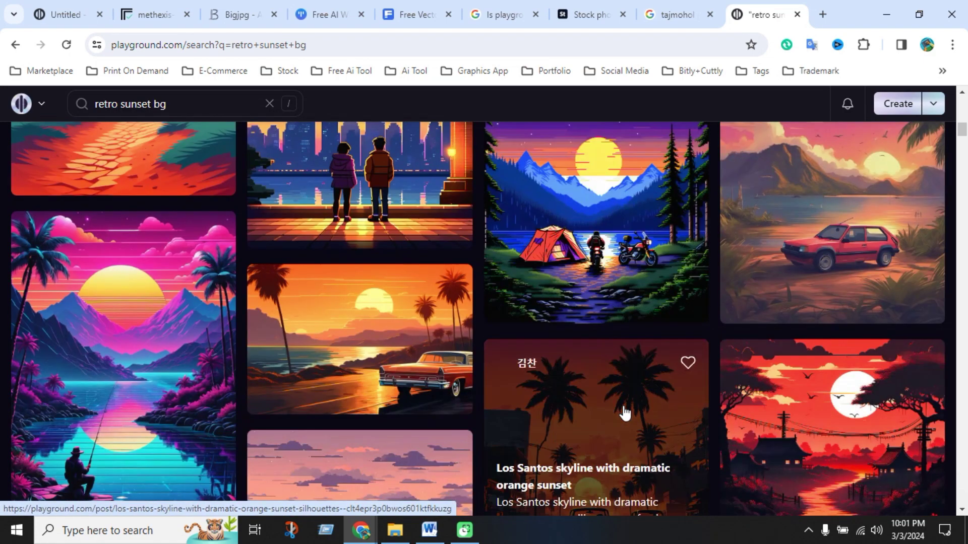
{"action": "scroll", "coordinate": [622, 410], "scroll_direction": "down", "scroll_amount": 3}
{"action": "left_click", "coordinate": [138, 302]}
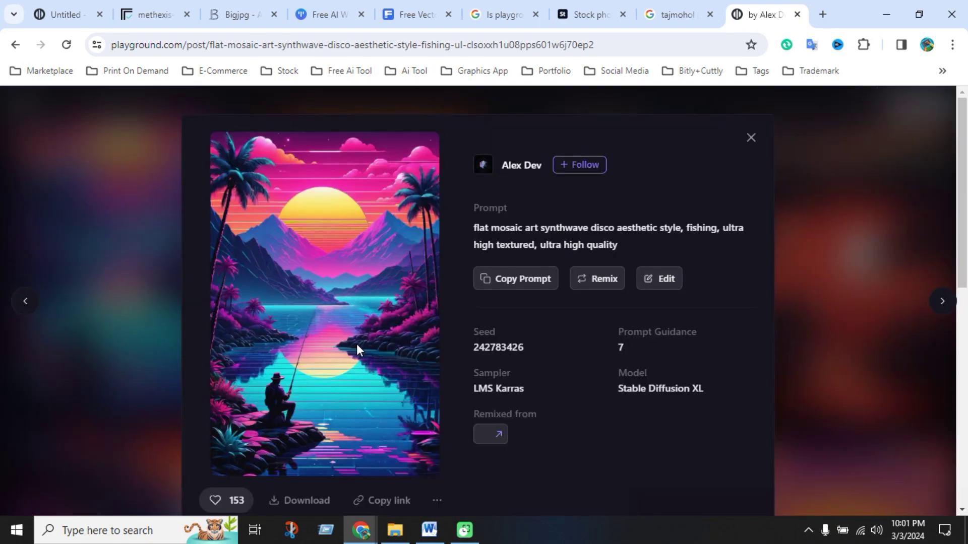
{"action": "scroll", "coordinate": [582, 306], "scroll_direction": "down", "scroll_amount": 1}
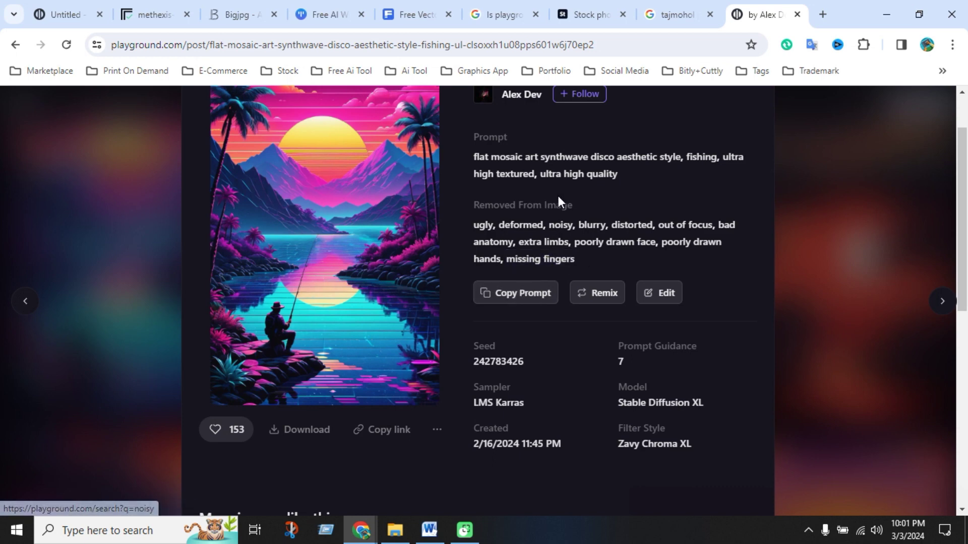
Copy the fisherman image's prompt and paste it on the empty line below the kitten prompt in the Word document
{"action": "left_click", "coordinate": [531, 305]}
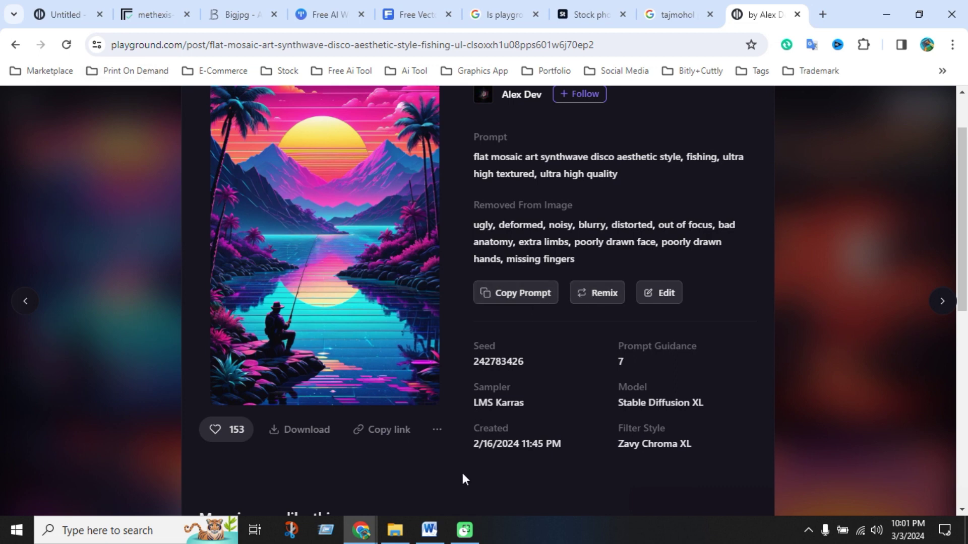
{"action": "left_click", "coordinate": [429, 530]}
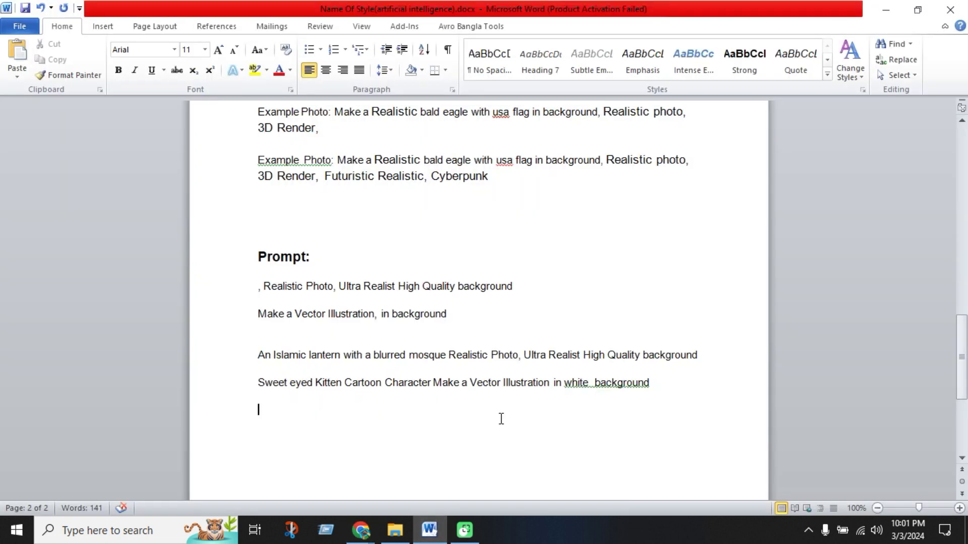
{"action": "key", "text": "ctrl+v"}
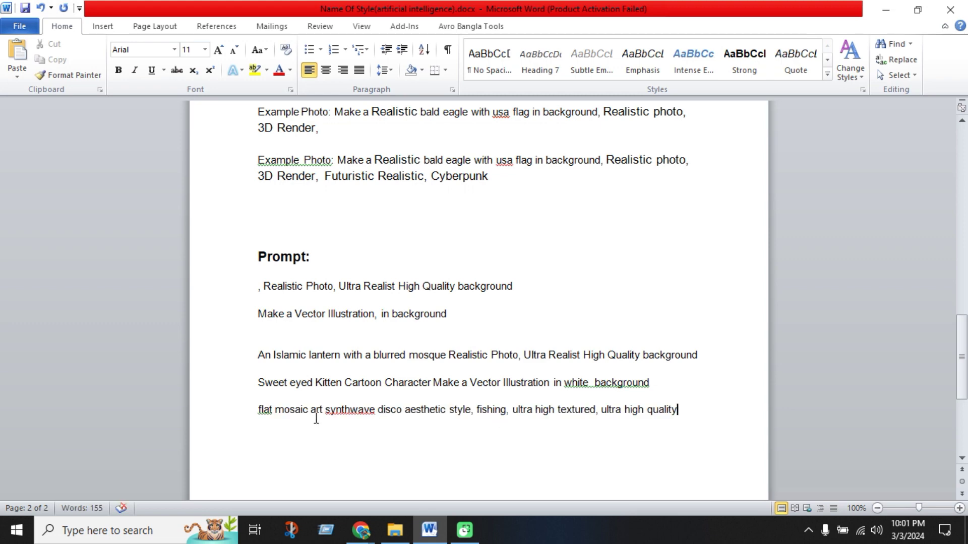
{"action": "left_click_drag", "start_coordinate": [257, 410], "coordinate": [801, 398]}
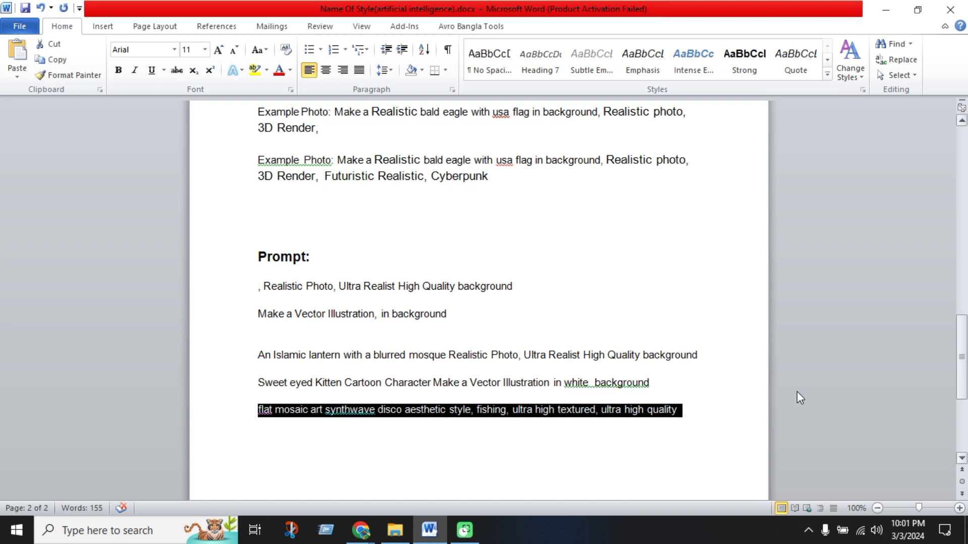
{"action": "left_click", "coordinate": [683, 410]}
{"action": "left_click_drag", "start_coordinate": [679, 410], "coordinate": [259, 424]}
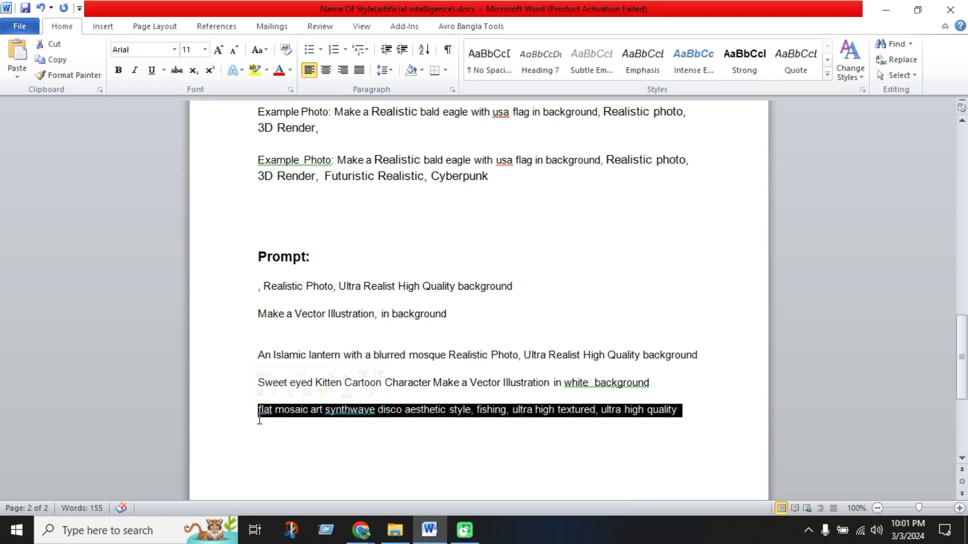
{"action": "left_click", "coordinate": [331, 453]}
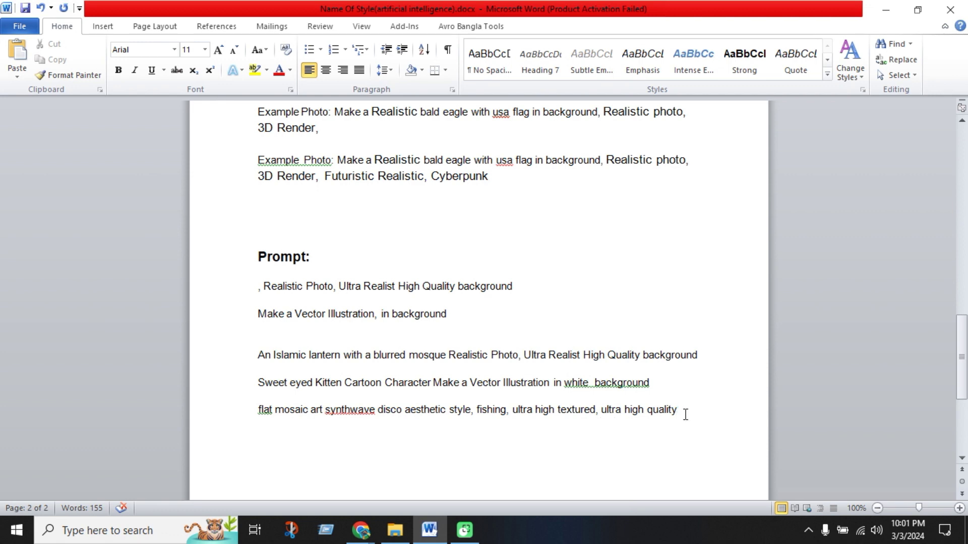
{"action": "left_click_drag", "start_coordinate": [603, 411], "coordinate": [259, 409]}
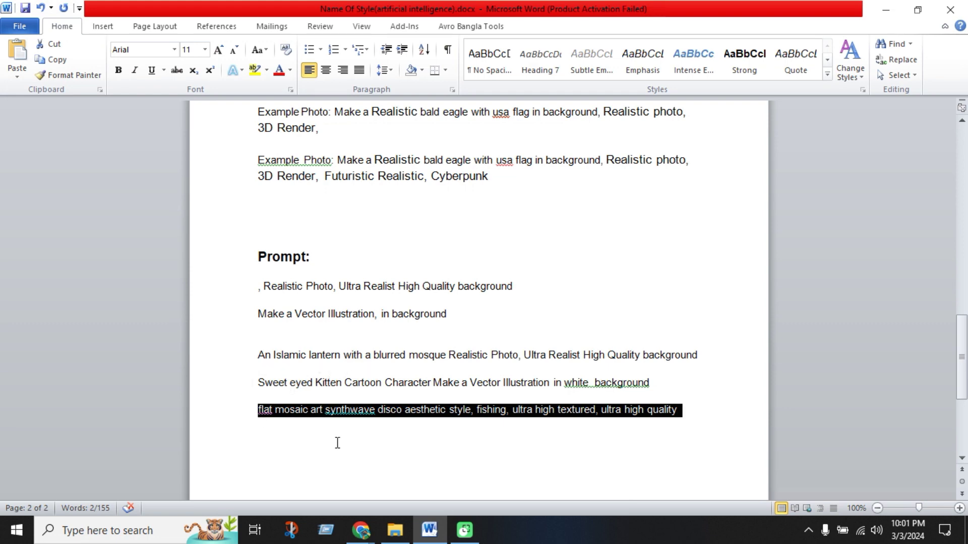
{"action": "left_click", "coordinate": [459, 441]}
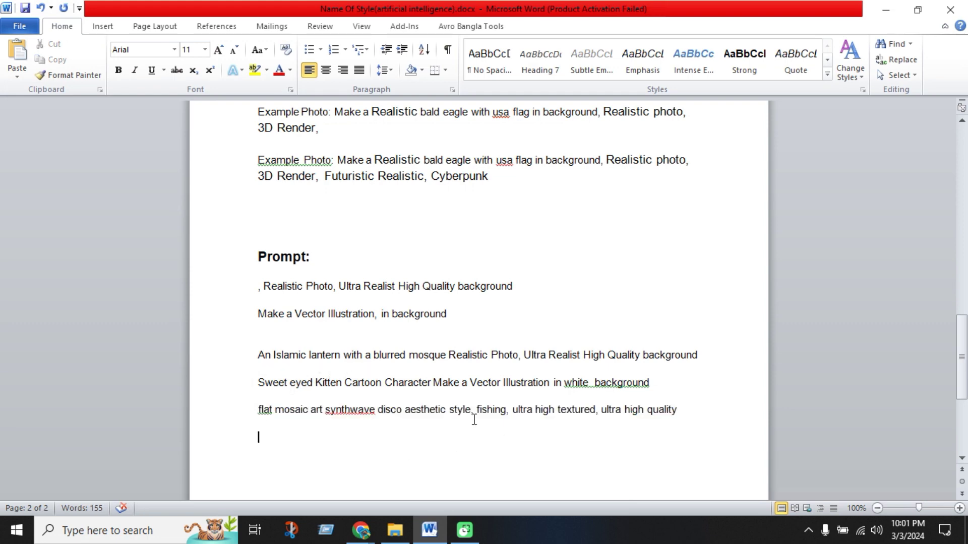
{"action": "left_click_drag", "start_coordinate": [259, 409], "coordinate": [676, 412]}
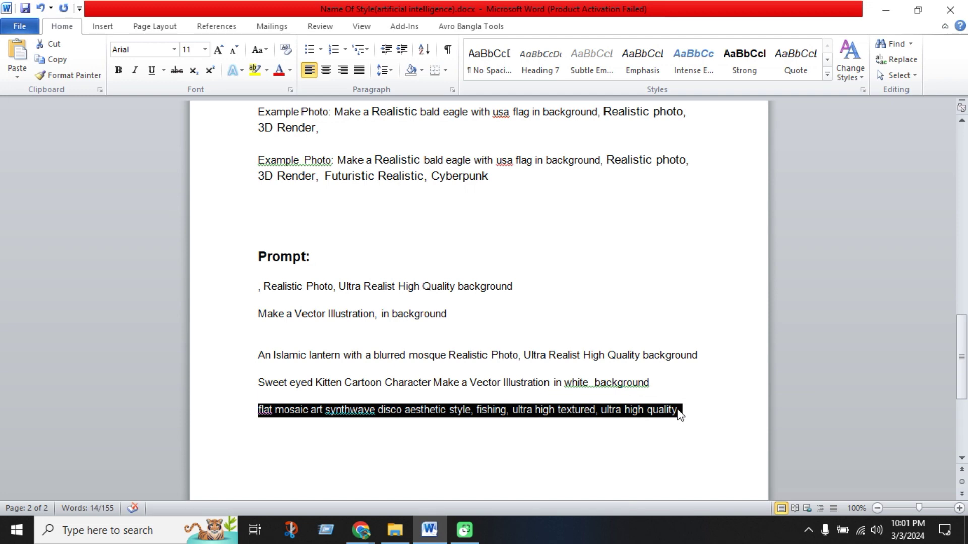
{"action": "left_click", "coordinate": [655, 383]}
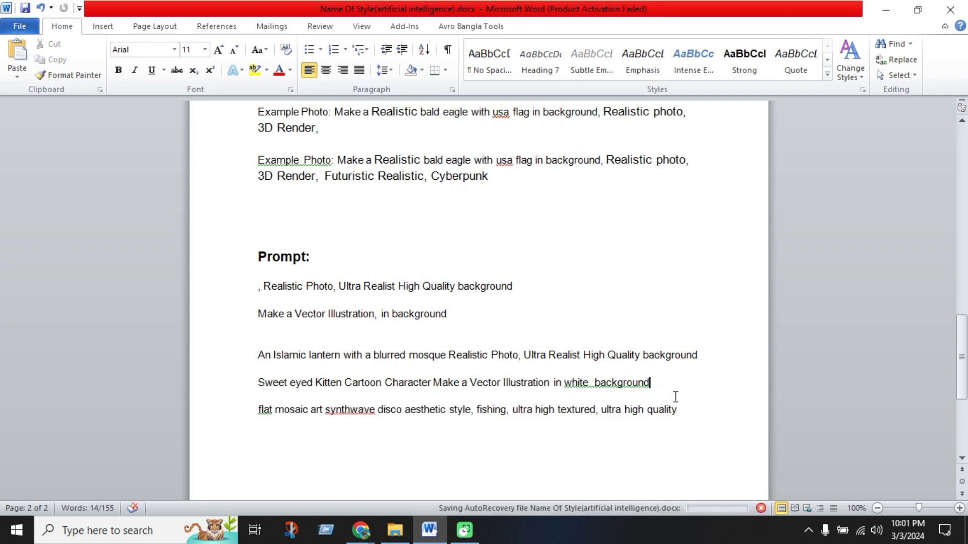
{"action": "left_click", "coordinate": [685, 410]}
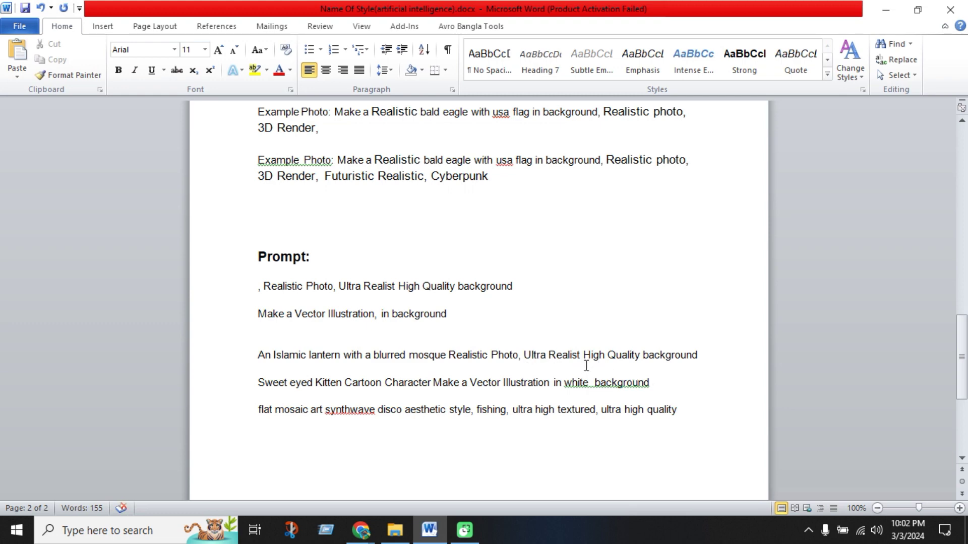
Copy the word "background" from the lantern prompt and append it to the end of the flat mosaic art prompt
{"action": "double_click", "coordinate": [644, 355]}
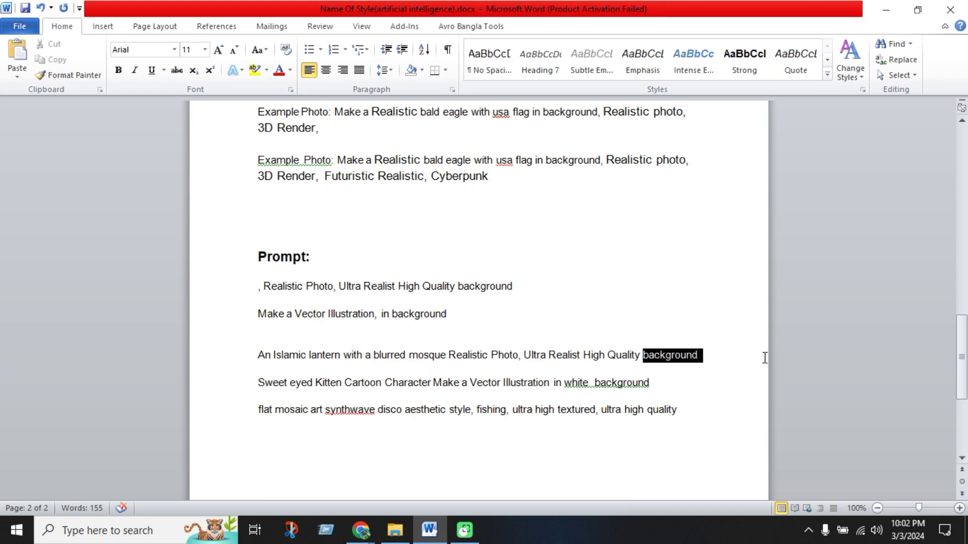
{"action": "left_click", "coordinate": [701, 409]}
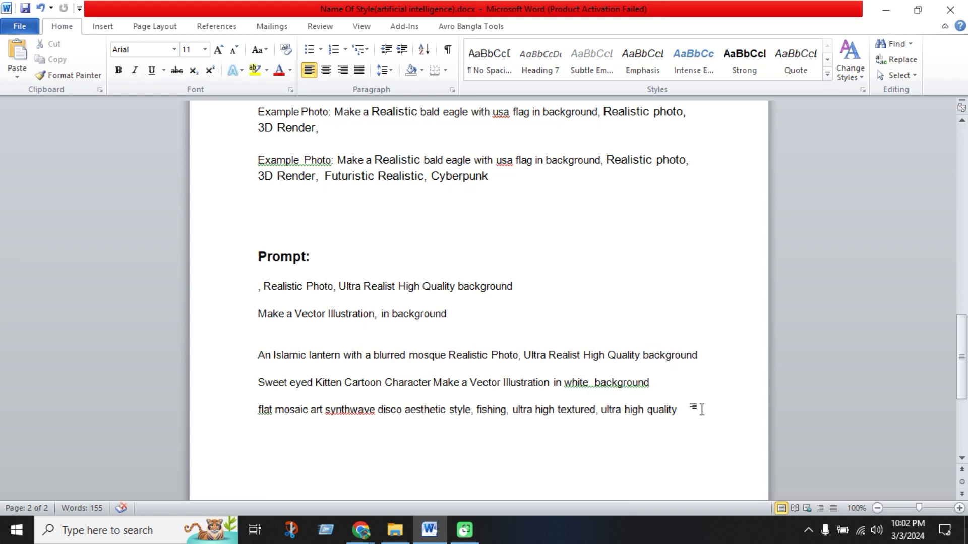
{"action": "key", "text": "ctrl+v"}
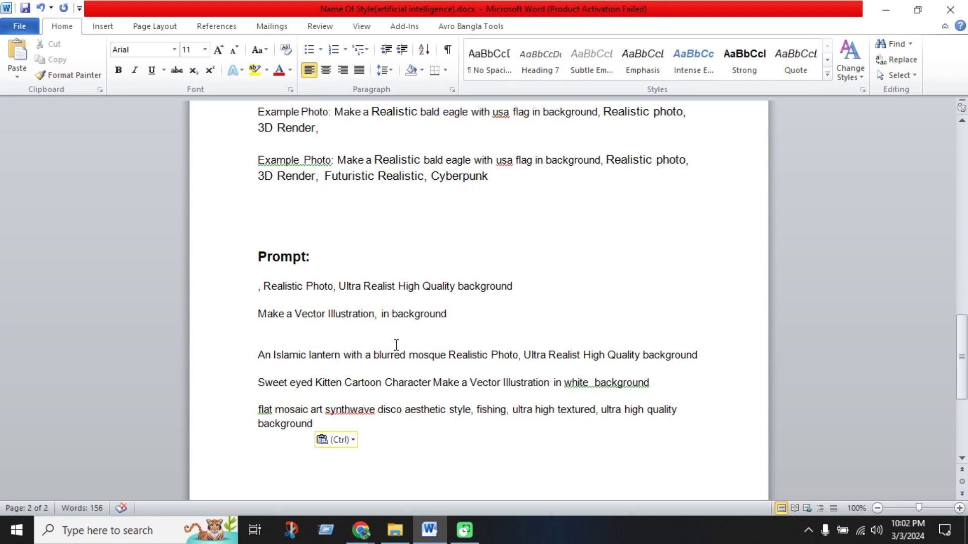
Copy "Realistic Photo" from the first prompt line and insert it, followed by a comma, before "ultra high quality" in the mosaic prompt
{"action": "left_click_drag", "start_coordinate": [263, 285], "coordinate": [325, 287]}
{"action": "key", "text": "ctrl+c"}
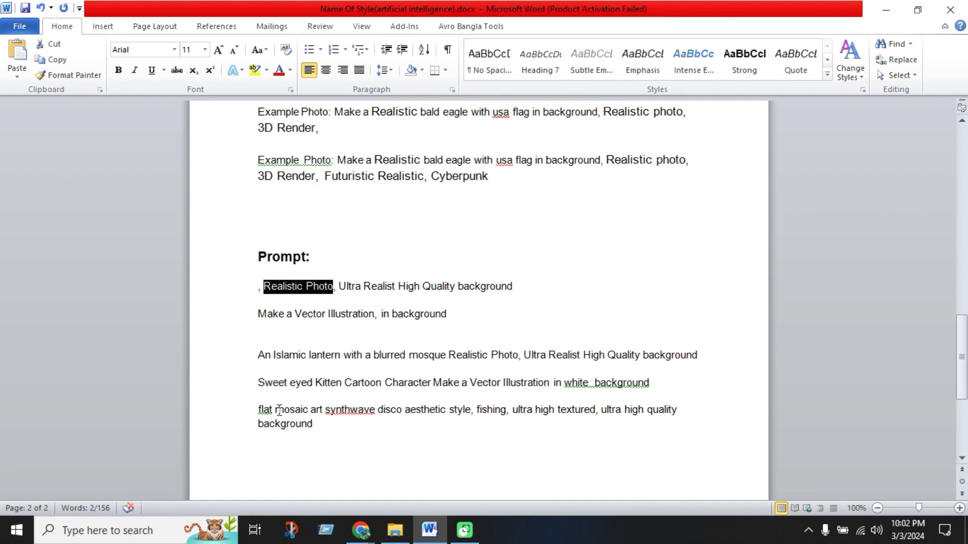
{"action": "left_click", "coordinate": [259, 424]}
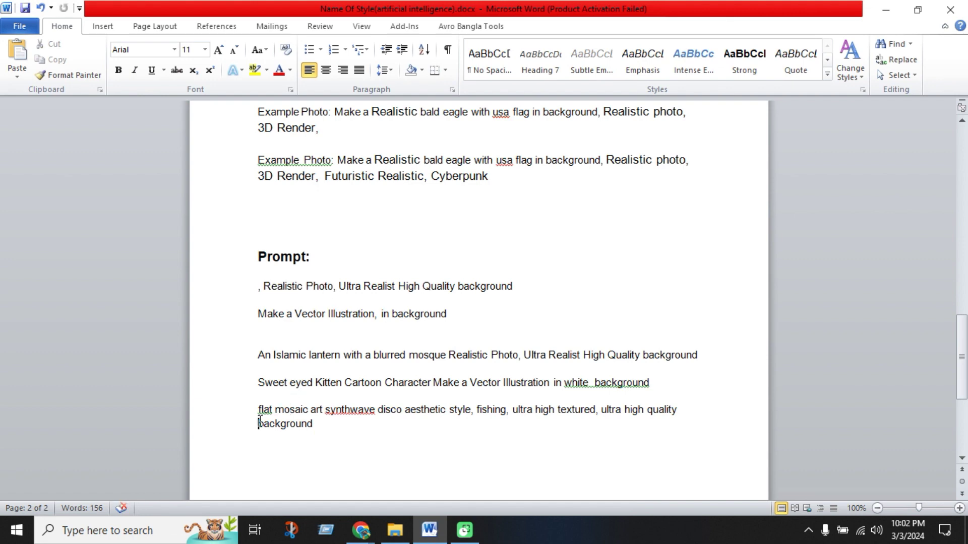
{"action": "left_click", "coordinate": [601, 410]}
{"action": "key", "text": "ctrl+v"}
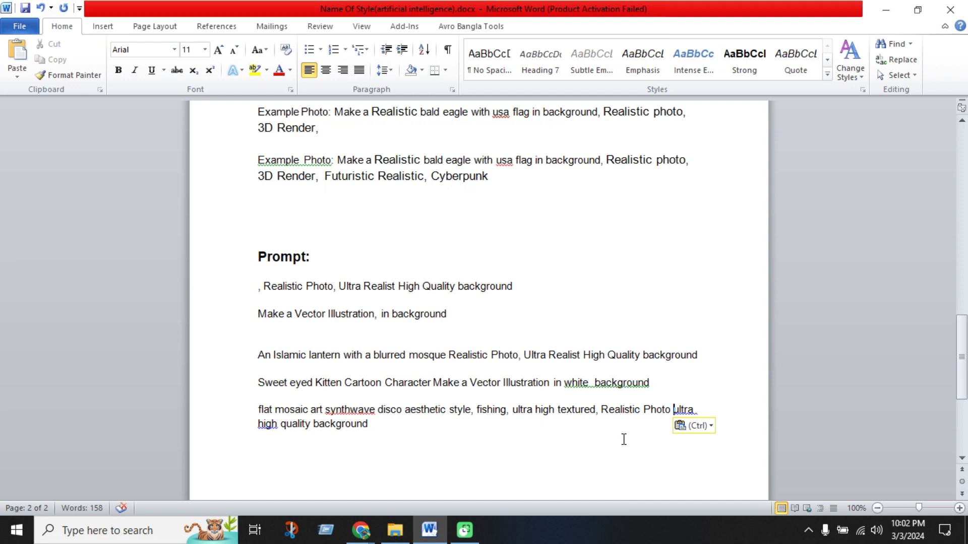
{"action": "type", "text": ","}
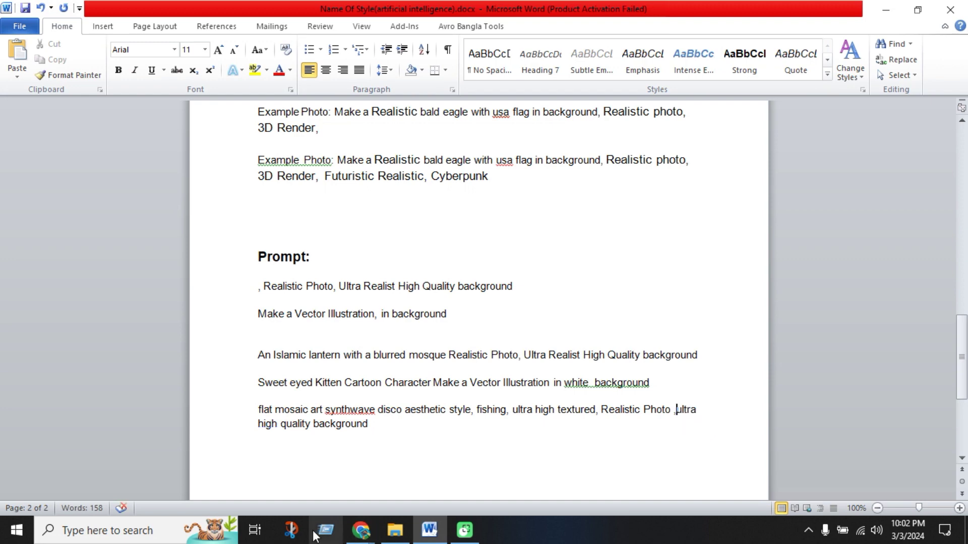
Select the flat mosaic art prompt in the document and switch to the Playground canvas in Chrome
{"action": "left_click_drag", "start_coordinate": [261, 415], "coordinate": [392, 425]}
{"action": "left_click", "coordinate": [361, 530]}
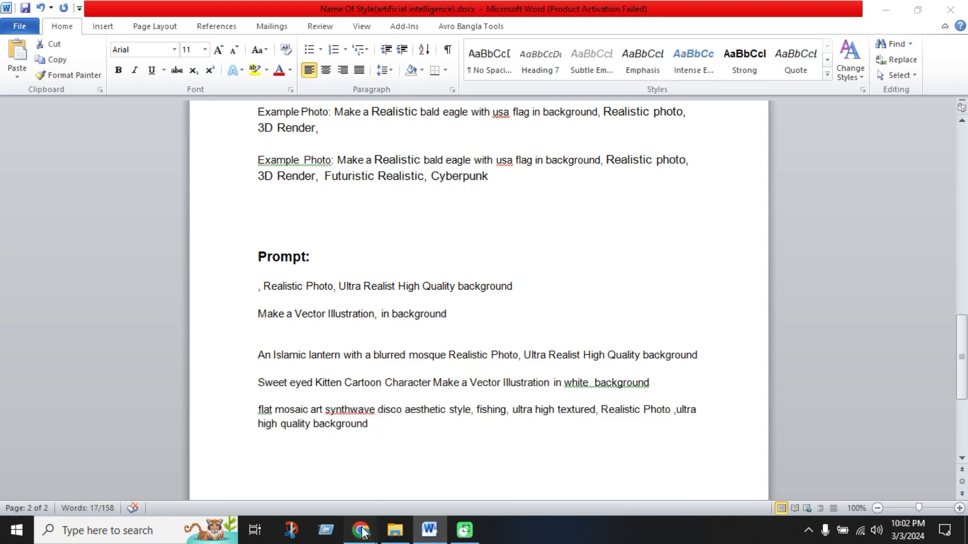
{"action": "left_click", "coordinate": [255, 418]}
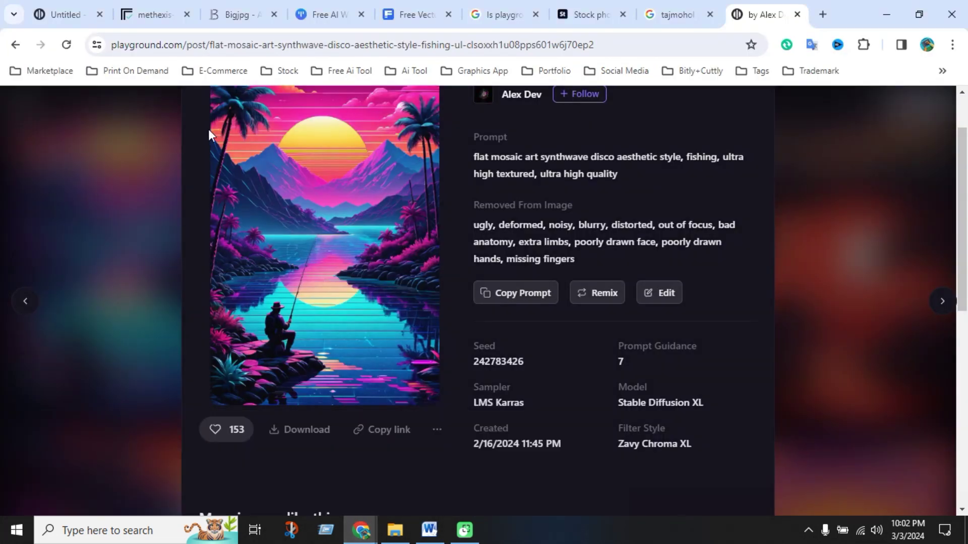
{"action": "left_click", "coordinate": [89, 12]}
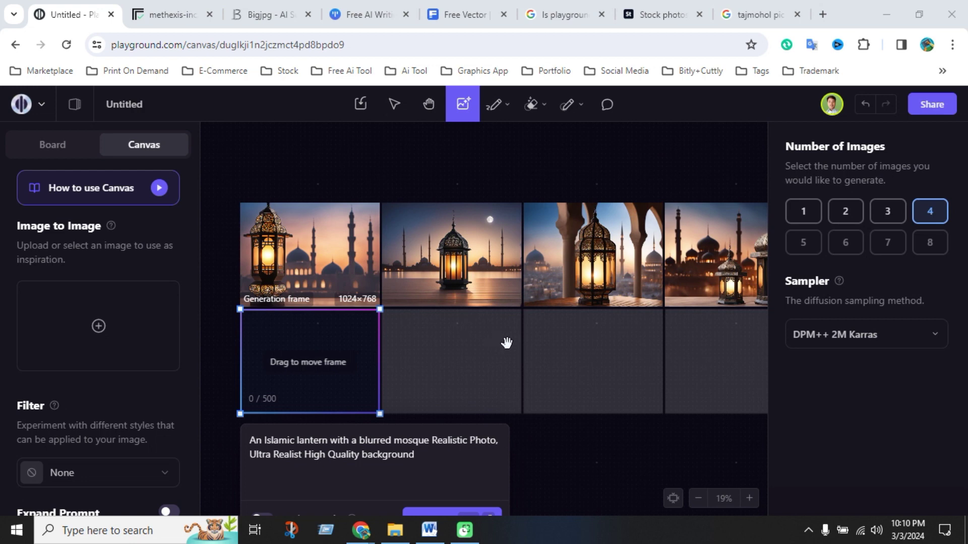
Find the Islamic lantern with blurred mosque photo among Freepik's photos and open its detail page
{"action": "left_click", "coordinate": [458, 25]}
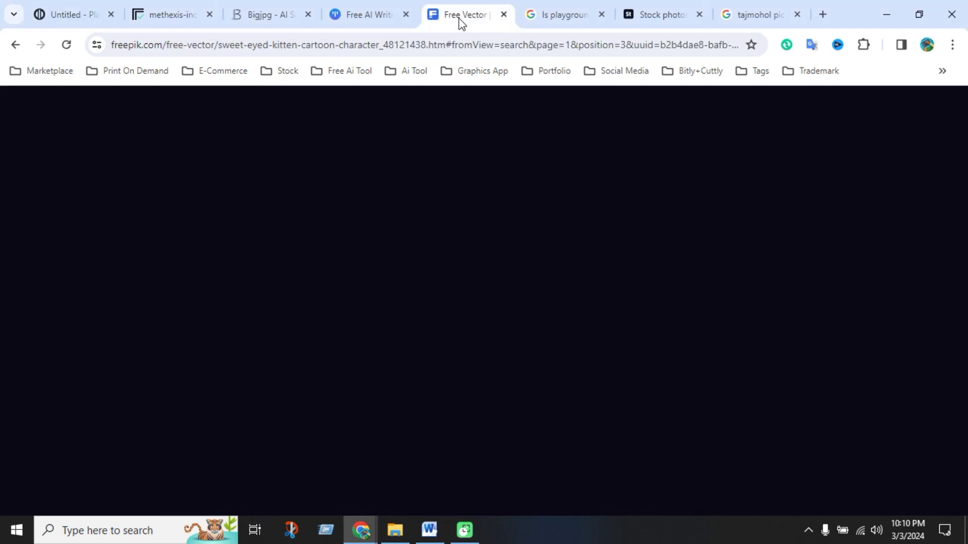
{"action": "key", "text": "Escape"}
{"action": "scroll", "coordinate": [553, 419], "scroll_direction": "down", "scroll_amount": 10}
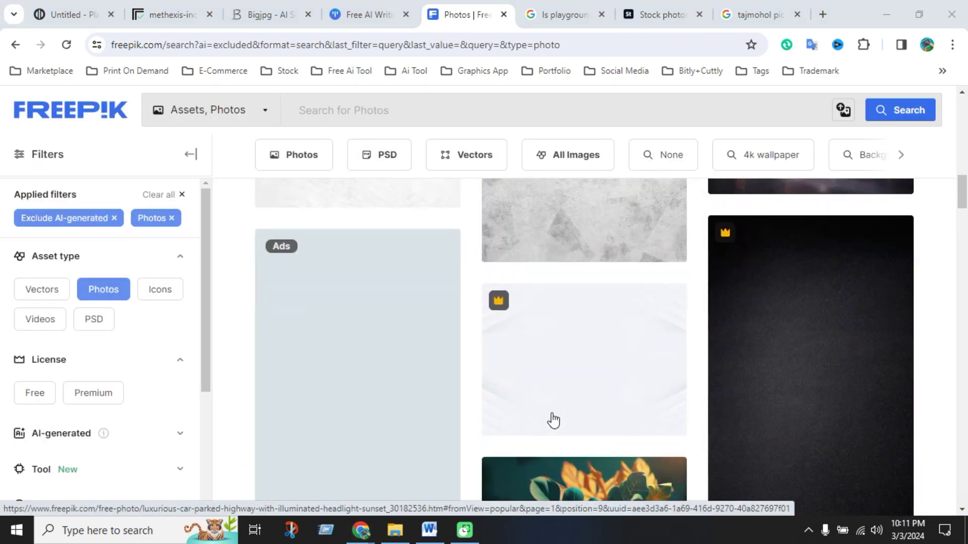
{"action": "scroll", "coordinate": [528, 456], "scroll_direction": "down", "scroll_amount": 3}
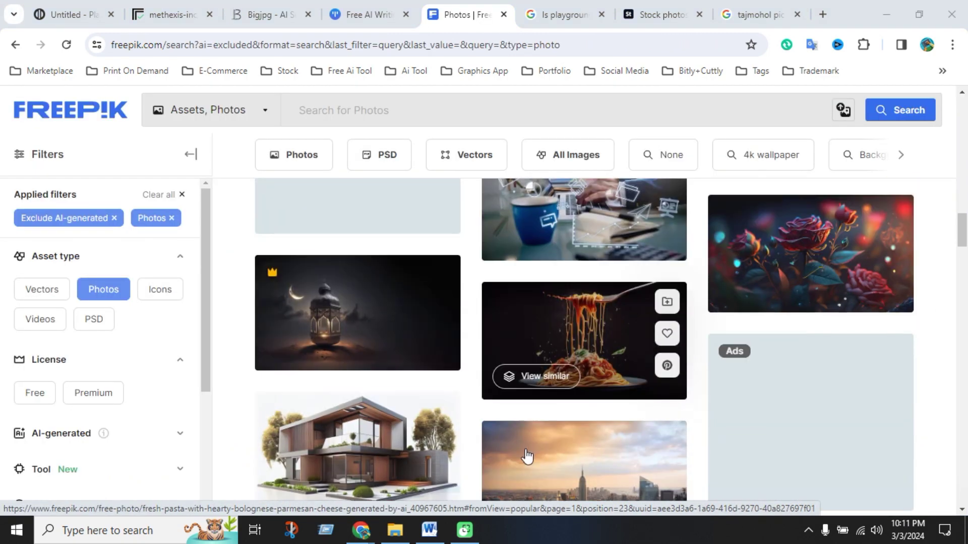
{"action": "scroll", "coordinate": [528, 456], "scroll_direction": "down", "scroll_amount": 4}
{"action": "scroll", "coordinate": [528, 459], "scroll_direction": "down", "scroll_amount": 10}
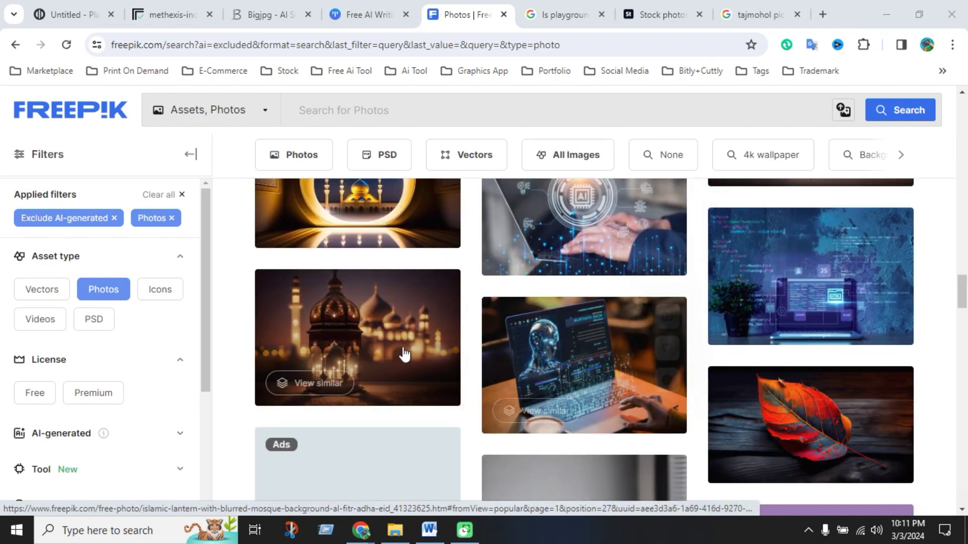
{"action": "left_click", "coordinate": [360, 343]}
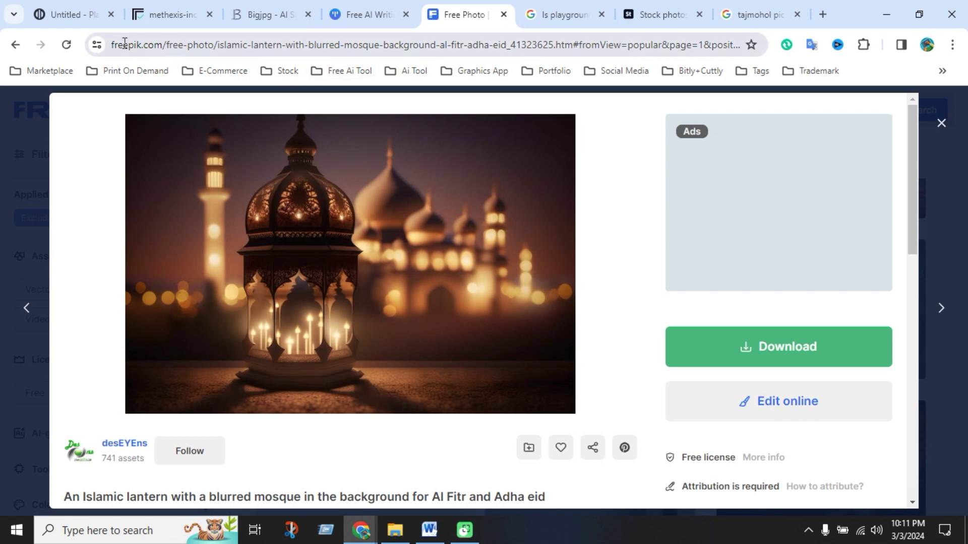
Compare the first generated lantern image on the Playground canvas with the Freepik lantern photo
{"action": "left_click", "coordinate": [70, 14]}
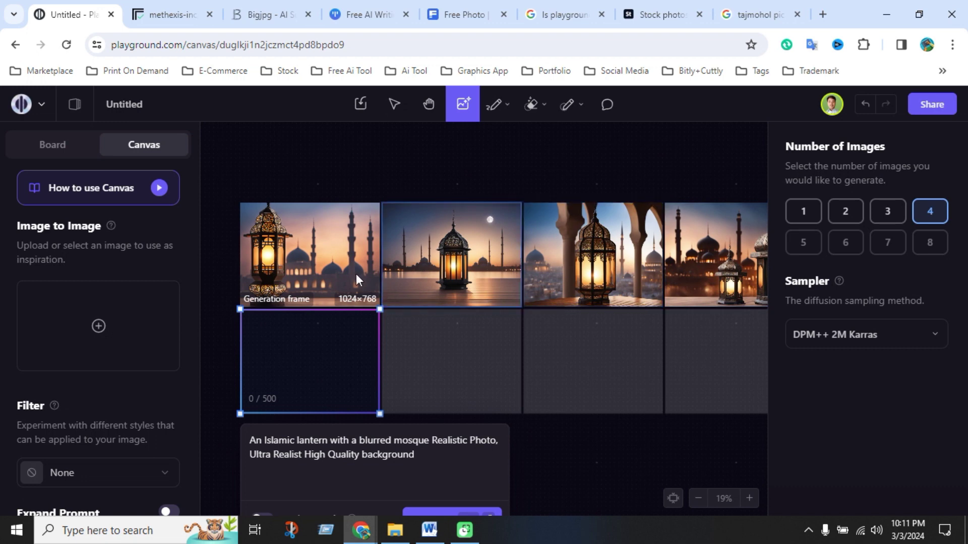
{"action": "left_click", "coordinate": [321, 266]}
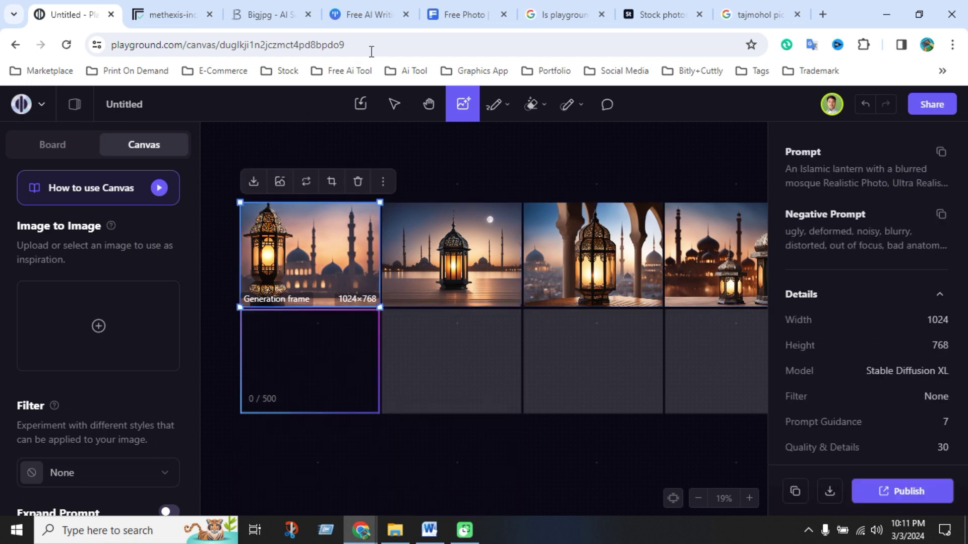
{"action": "left_click", "coordinate": [553, 14]}
{"action": "left_click", "coordinate": [478, 14]}
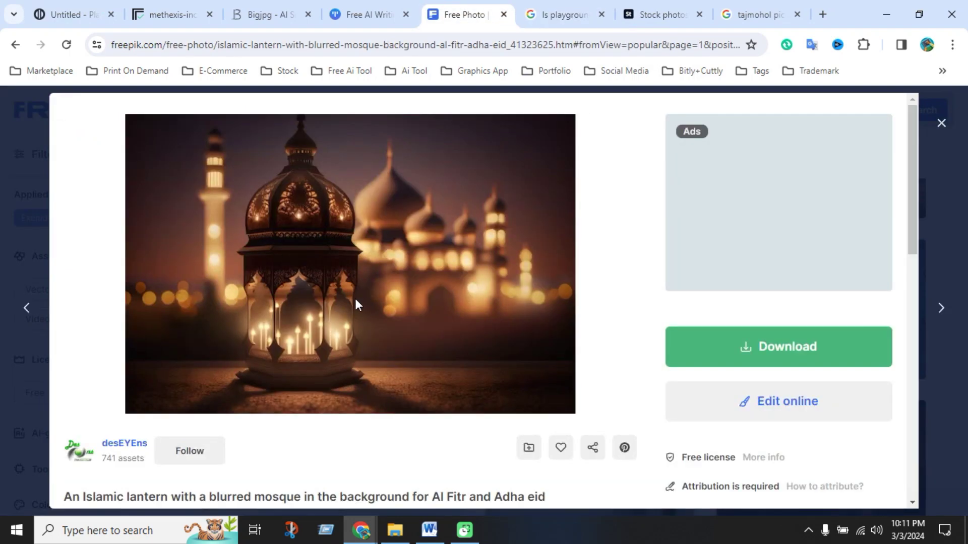
Download all four generated lantern images from the Playground canvas
{"action": "left_click", "coordinate": [104, 15]}
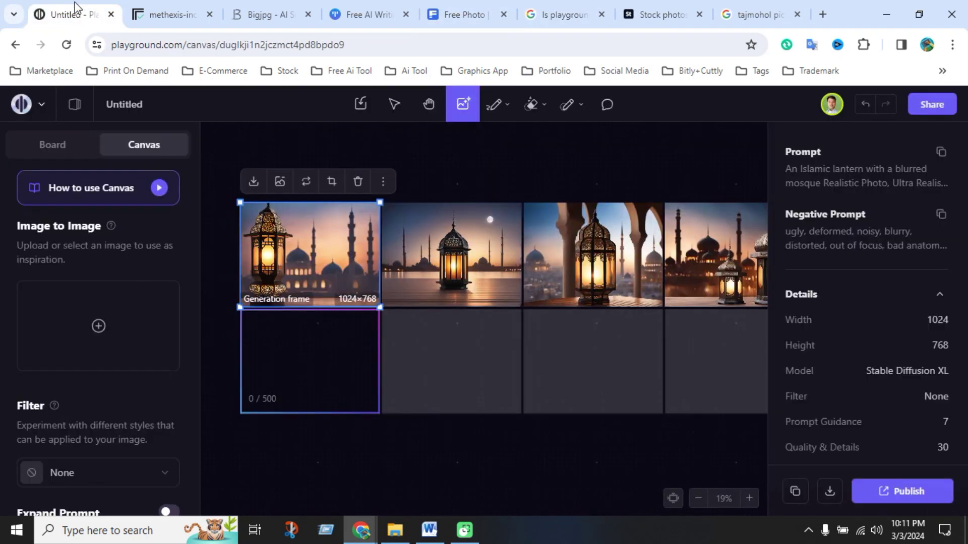
{"action": "left_click", "coordinate": [254, 182]}
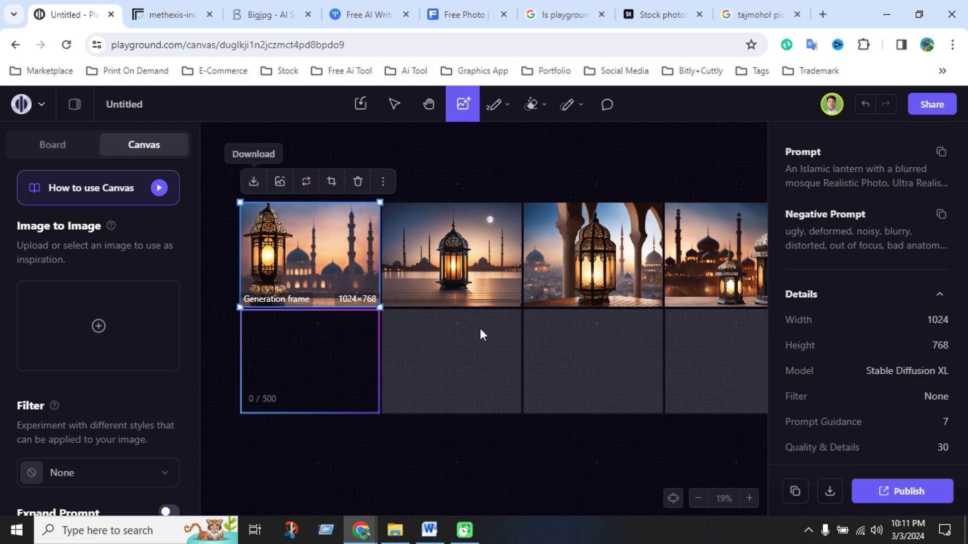
{"action": "left_click", "coordinate": [483, 287]}
{"action": "left_click", "coordinate": [396, 189]}
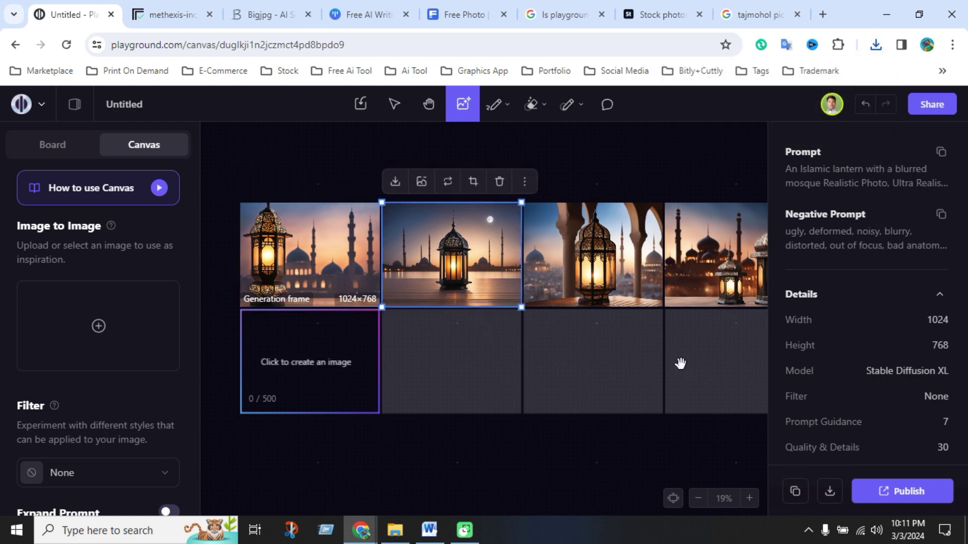
{"action": "left_click", "coordinate": [585, 252]}
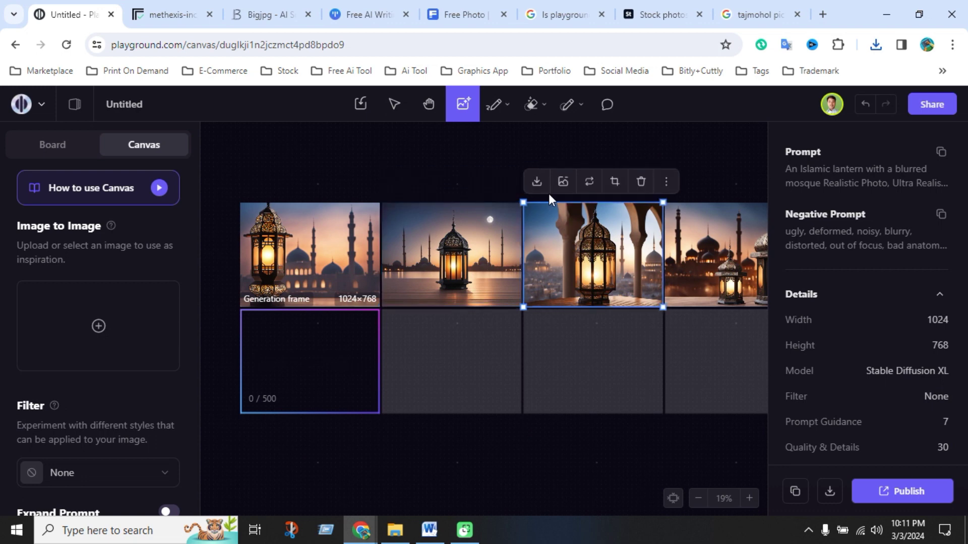
{"action": "left_click", "coordinate": [537, 182]}
{"action": "left_click", "coordinate": [684, 260]}
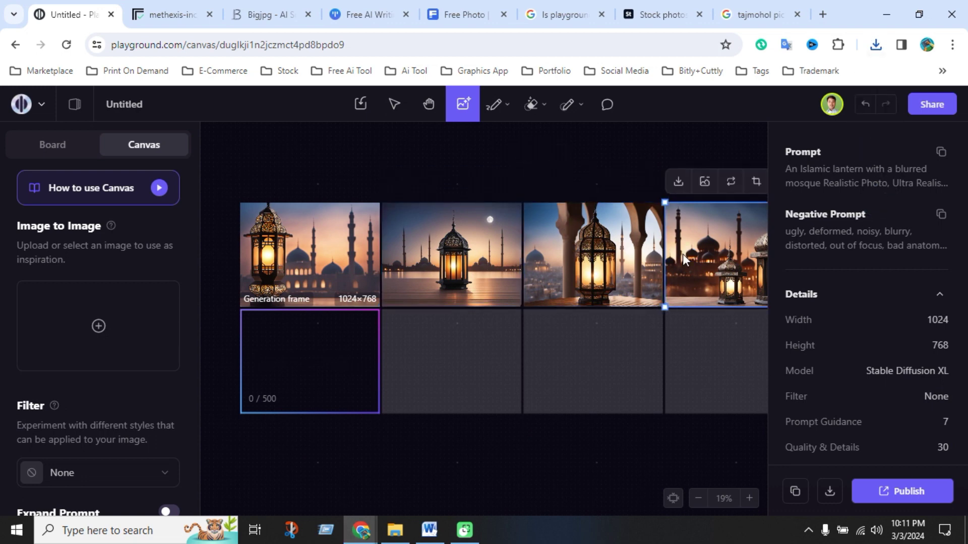
{"action": "left_click", "coordinate": [678, 182]}
Review the lantern and kitten prompts in the Word document and check the generated lantern images in Playground
{"action": "left_click", "coordinate": [429, 530]}
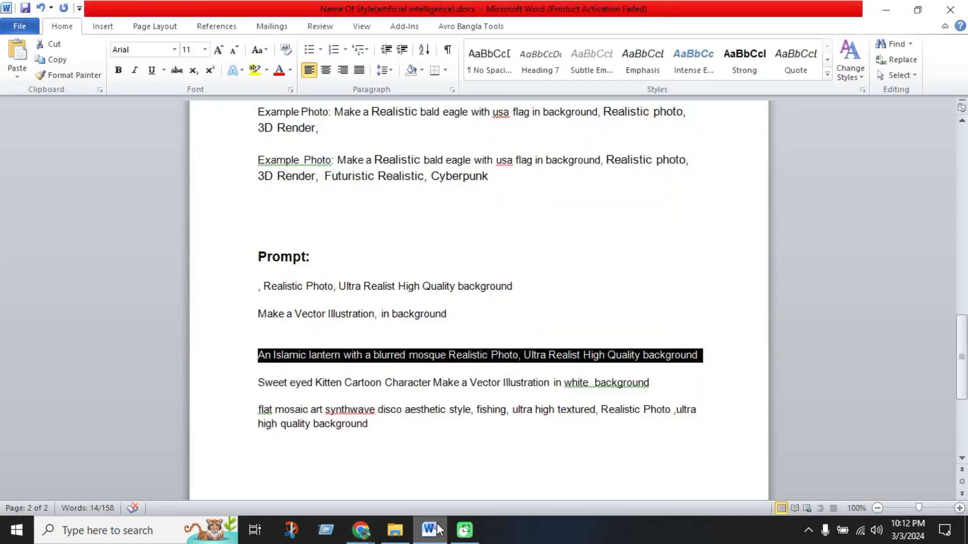
{"action": "left_click", "coordinate": [451, 437]}
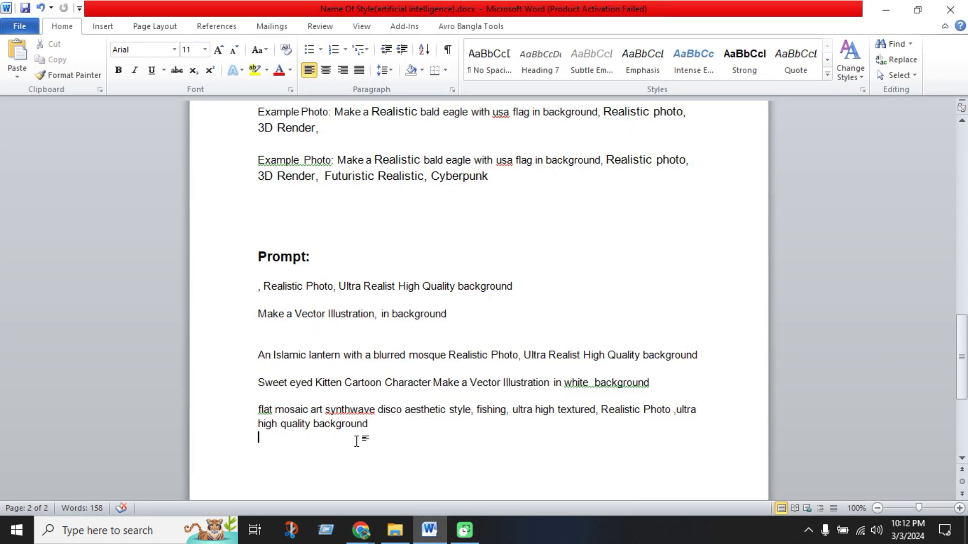
{"action": "left_click_drag", "start_coordinate": [258, 383], "coordinate": [506, 393]}
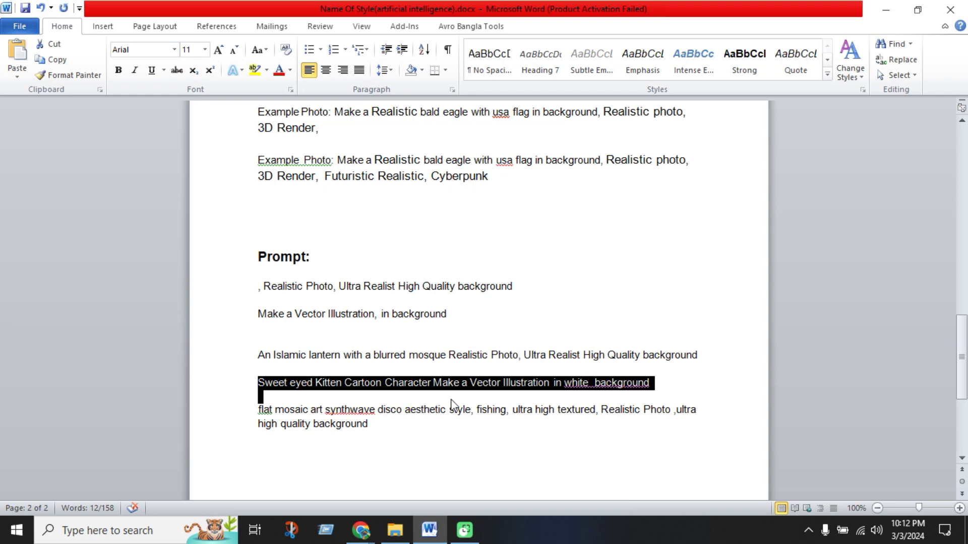
{"action": "left_click", "coordinate": [375, 363]}
{"action": "left_click_drag", "start_coordinate": [262, 353], "coordinate": [706, 356]}
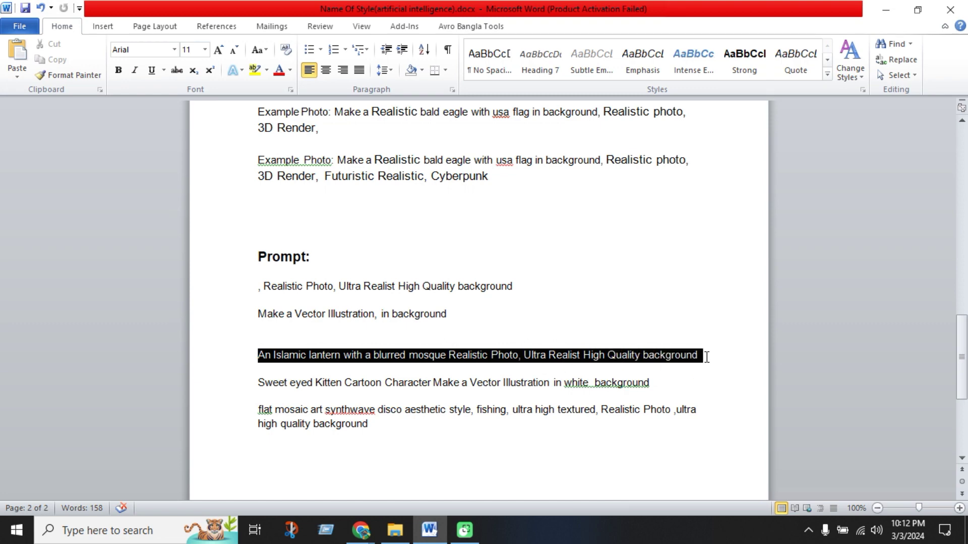
{"action": "left_click", "coordinate": [697, 389]}
{"action": "left_click", "coordinate": [360, 539]}
{"action": "left_click", "coordinate": [210, 483]}
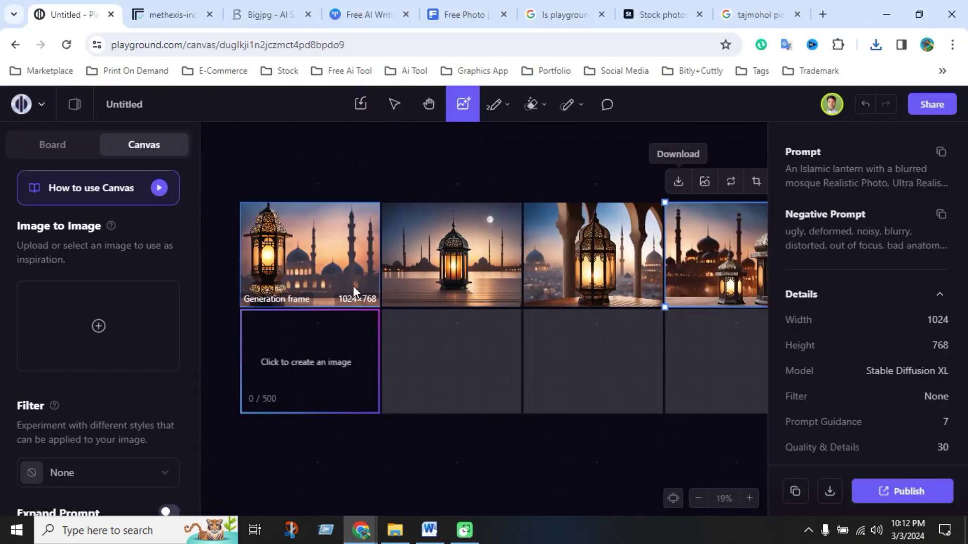
Copy the kitten prompt from the Word document, replace the lantern prompt in Playground's generation frame with it, and generate the images
{"action": "left_click", "coordinate": [429, 529]}
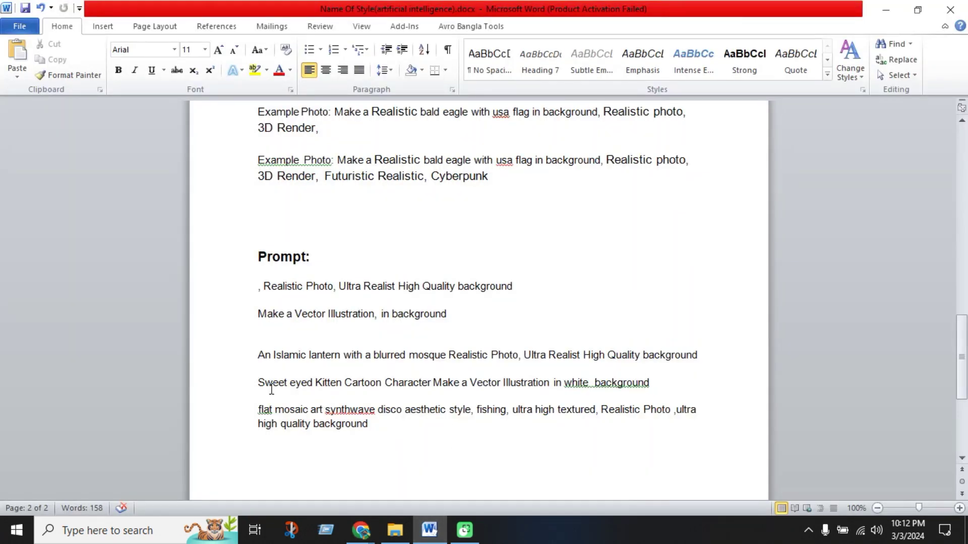
{"action": "left_click_drag", "start_coordinate": [259, 384], "coordinate": [644, 388]}
{"action": "key", "text": "ctrl+c"}
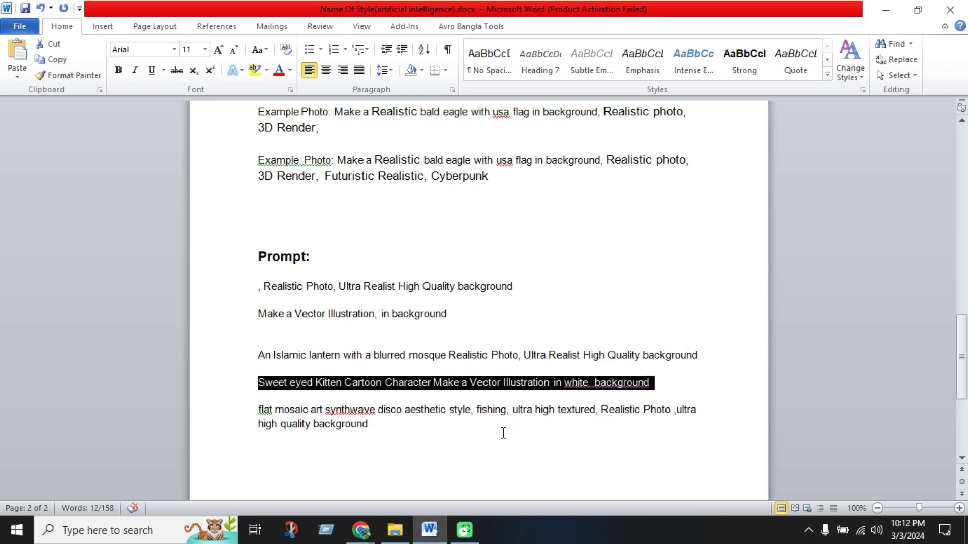
{"action": "left_click", "coordinate": [361, 530]}
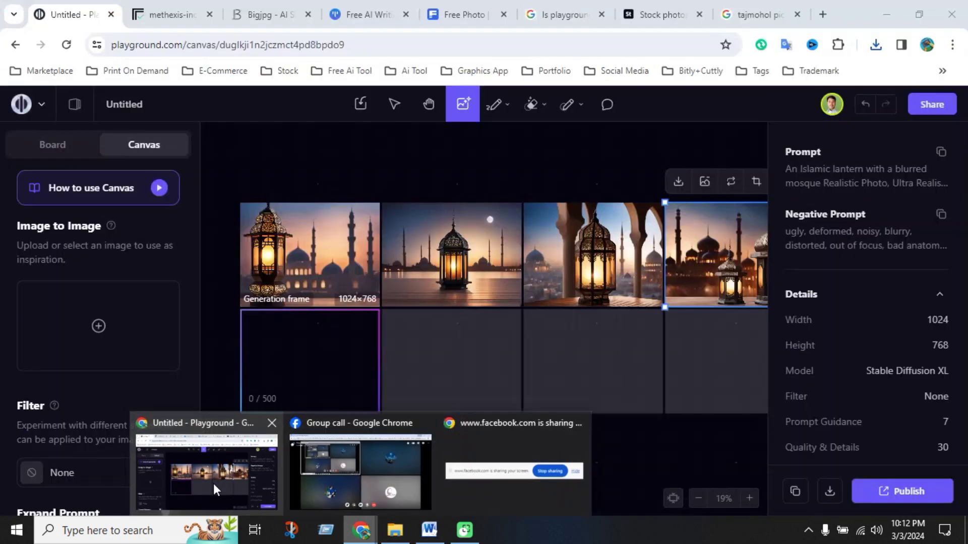
{"action": "left_click", "coordinate": [214, 483]}
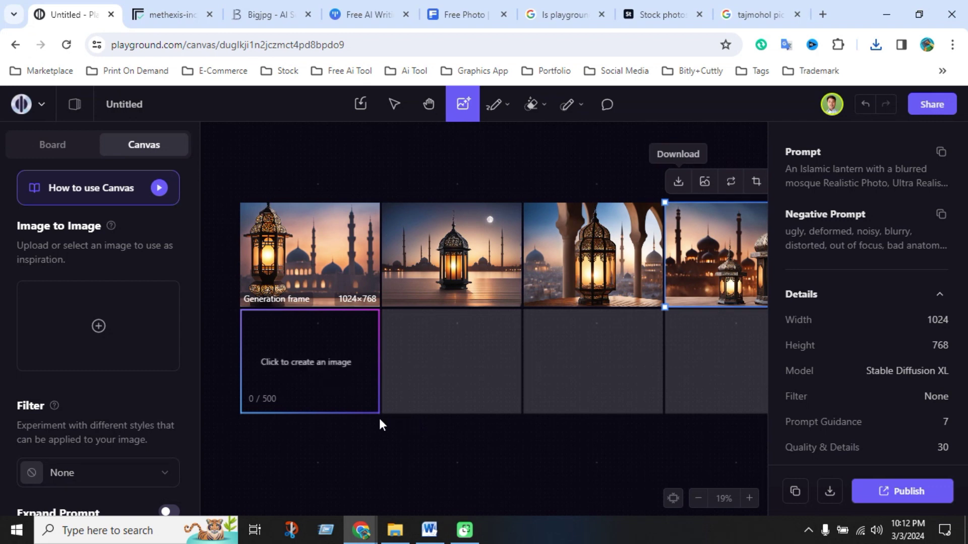
{"action": "left_click", "coordinate": [306, 367]}
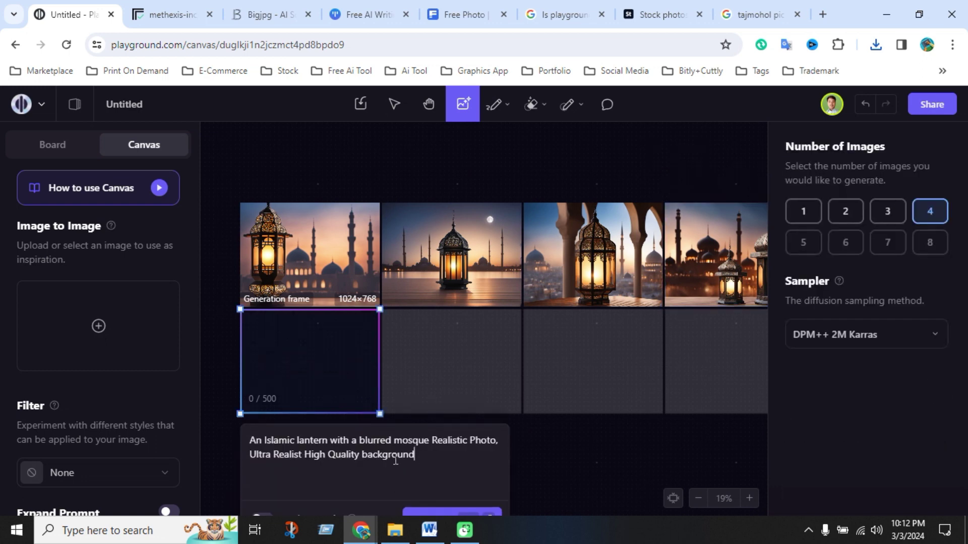
{"action": "left_click_drag", "start_coordinate": [414, 456], "coordinate": [252, 442]}
{"action": "key", "text": "ctrl+v"}
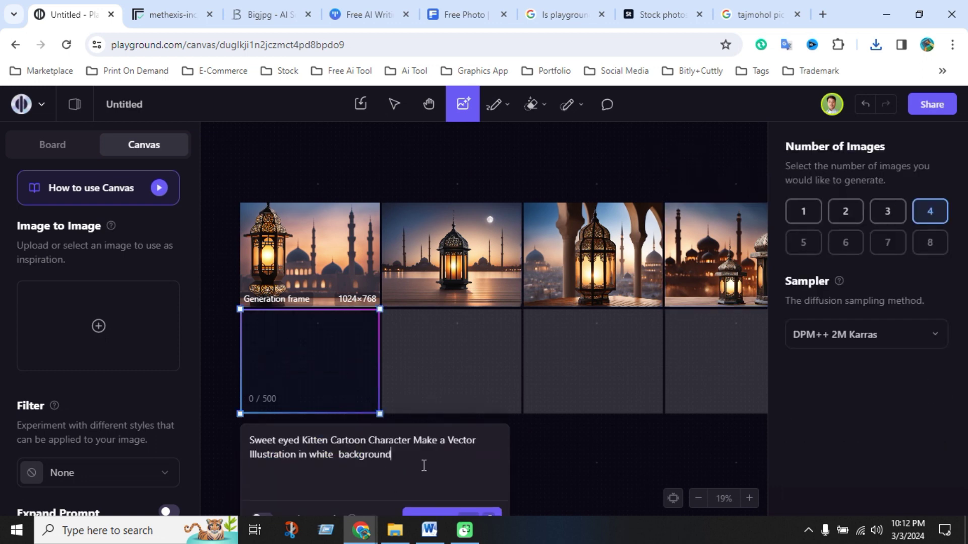
{"action": "scroll", "coordinate": [503, 458], "scroll_direction": "down", "scroll_amount": 2}
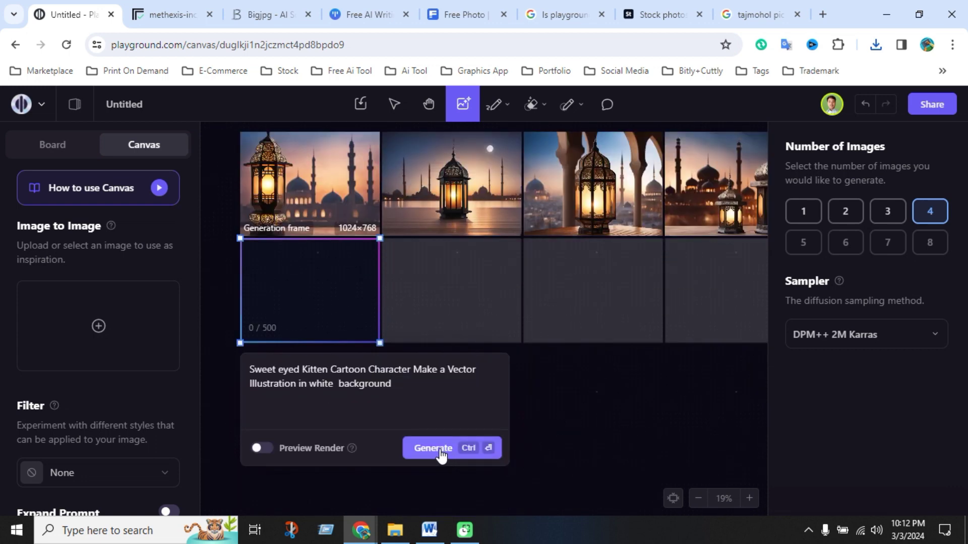
{"action": "left_click", "coordinate": [467, 452]}
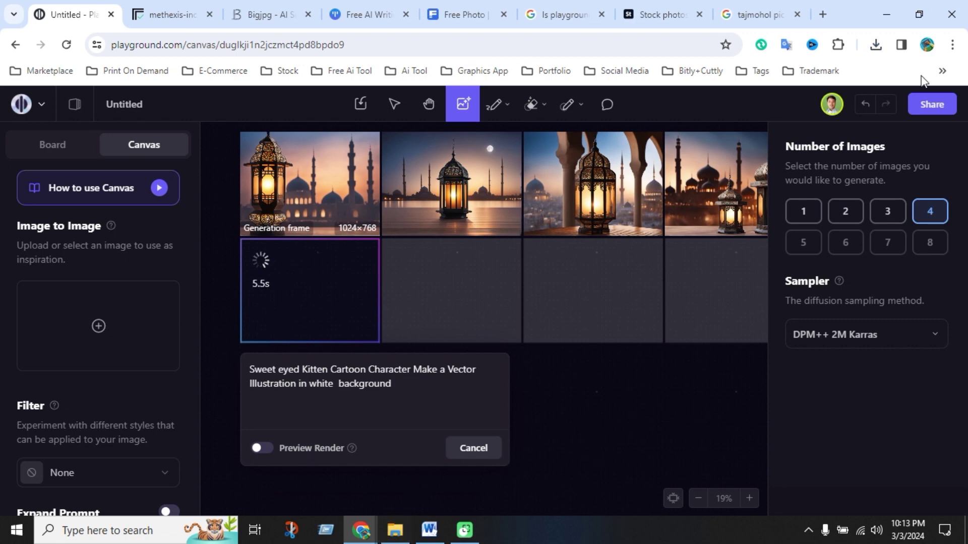
Minimize the open windows and open the Downloads folder from This PC in File Explorer
{"action": "left_click", "coordinate": [889, 22]}
{"action": "left_click", "coordinate": [888, 11]}
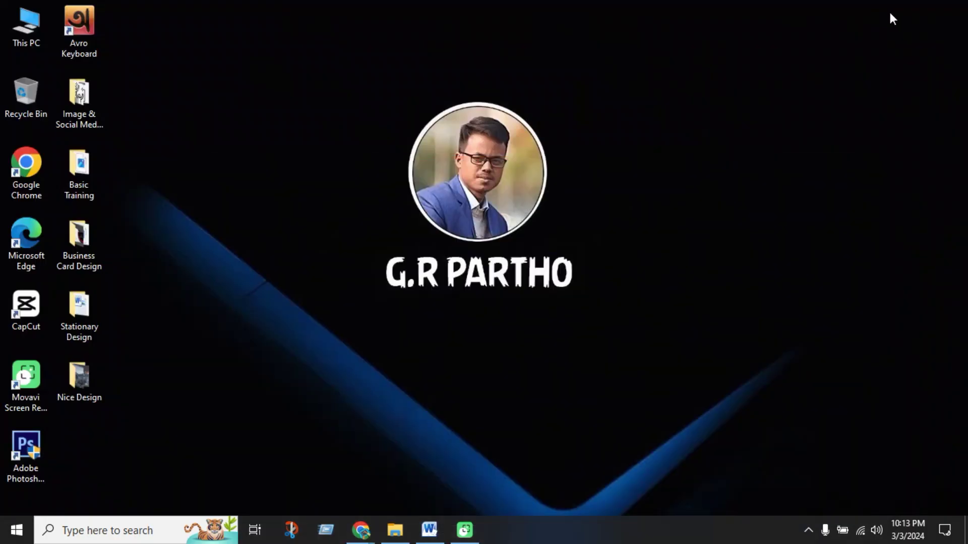
{"action": "double_click", "coordinate": [19, 42]}
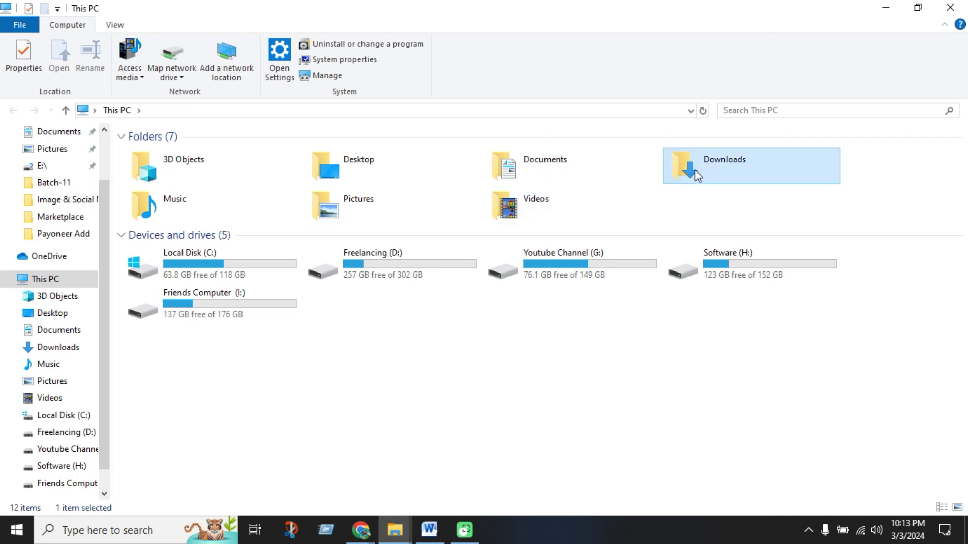
{"action": "double_click", "coordinate": [695, 170]}
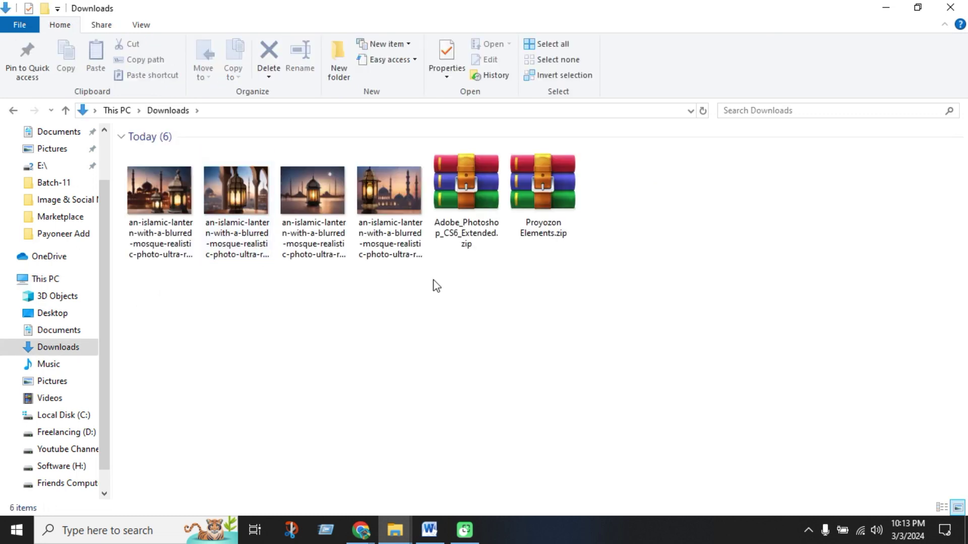
Check the four downloaded lantern images and open the first one in the photo viewer
{"action": "left_click_drag", "start_coordinate": [377, 303], "coordinate": [168, 209]}
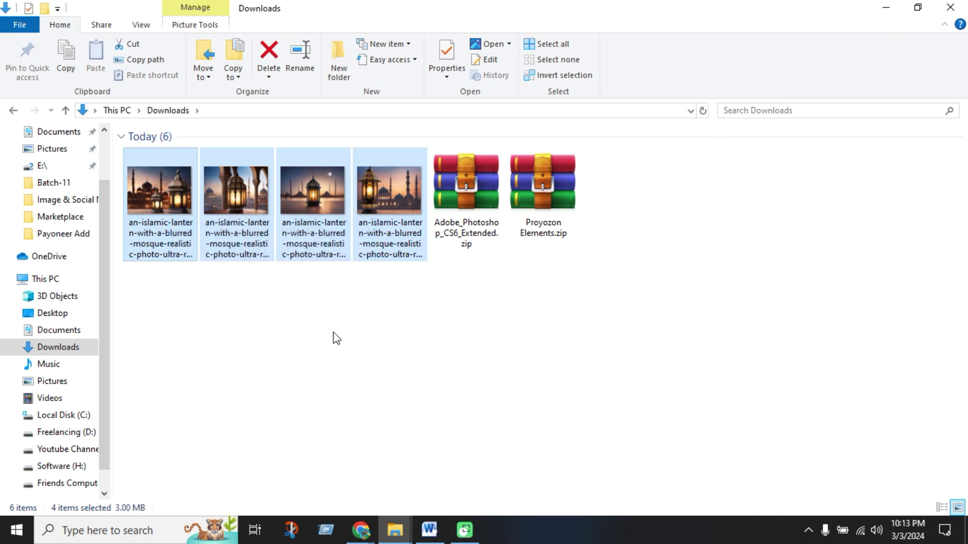
{"action": "left_click", "coordinate": [335, 319]}
{"action": "left_click", "coordinate": [176, 247]}
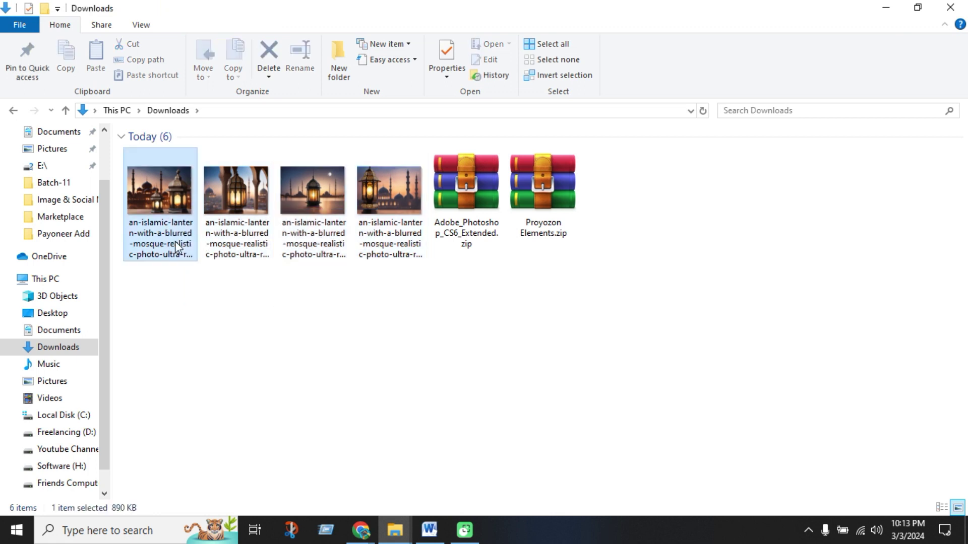
{"action": "double_click", "coordinate": [176, 247]}
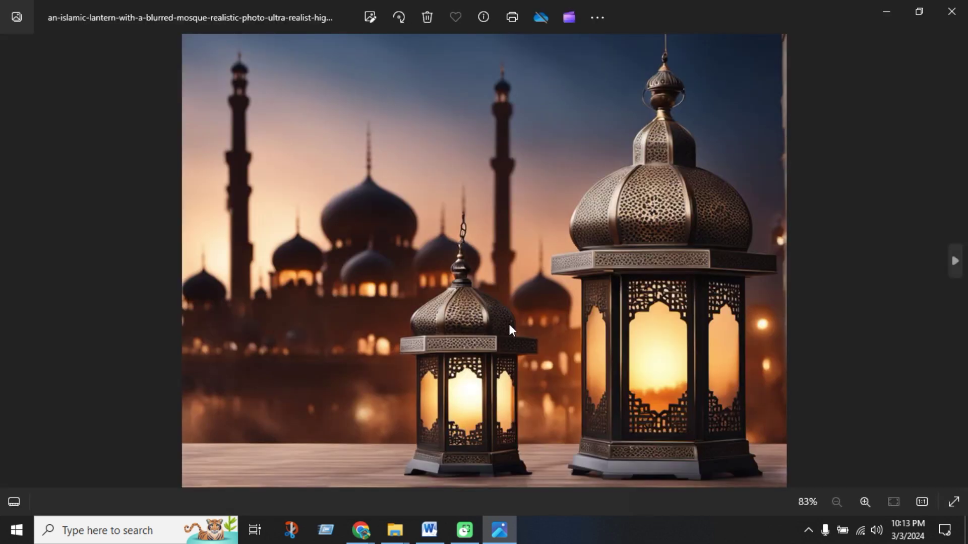
Page through the downloaded lantern images in the photo viewer and close it
{"action": "left_click", "coordinate": [953, 262]}
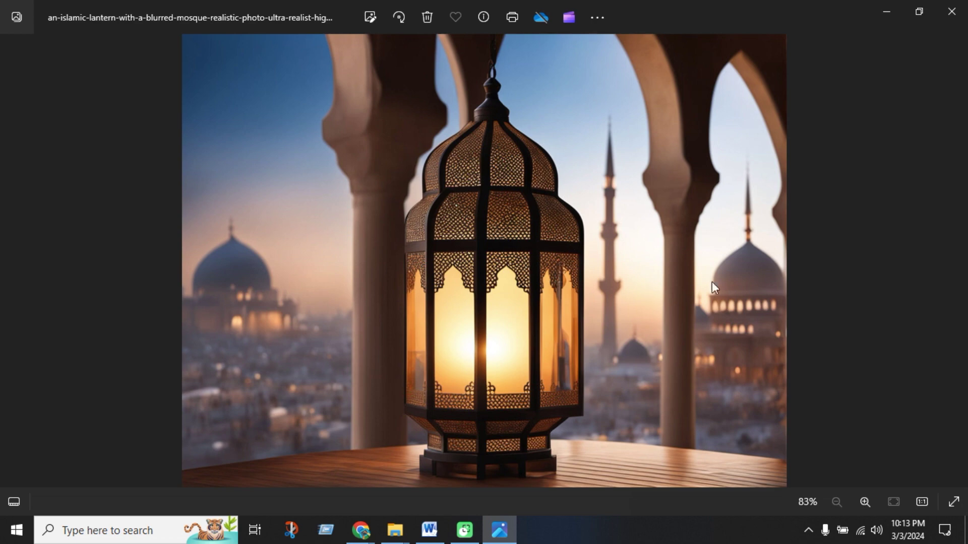
{"action": "left_click", "coordinate": [959, 270]}
{"action": "left_click", "coordinate": [959, 267]}
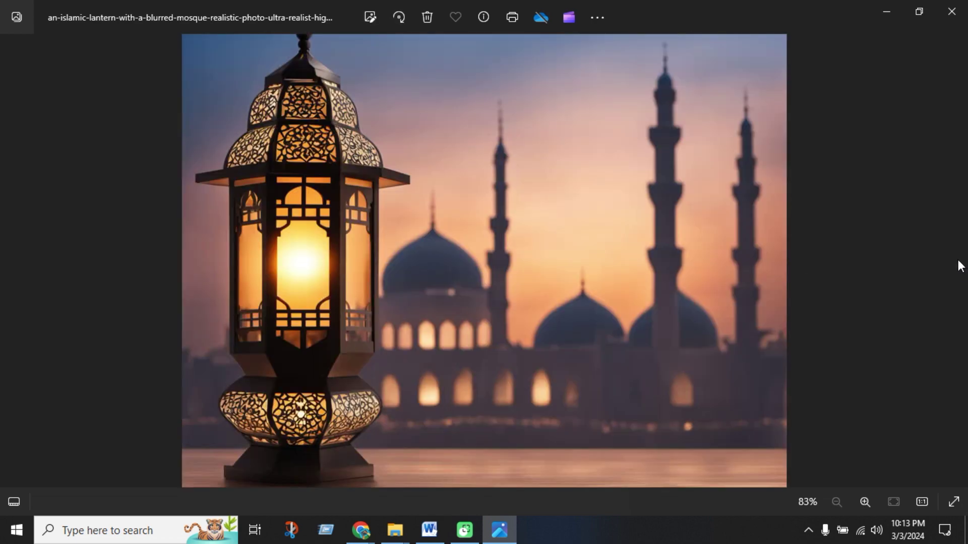
{"action": "left_click", "coordinate": [951, 11]}
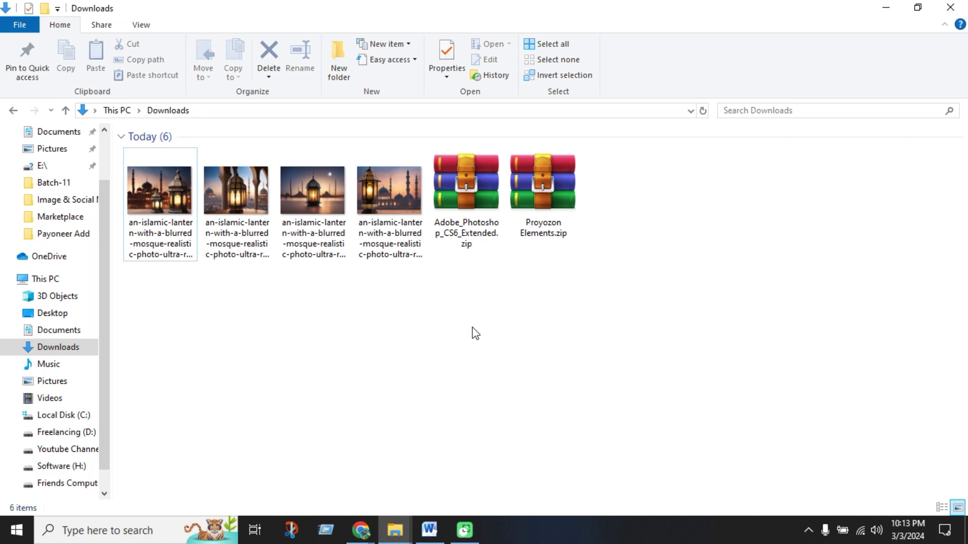
Switch to Playground in Chrome and download the gray-and-white kitten and the orange-and-white sitting kitten images
{"action": "mouse_move", "coordinate": [361, 530]}
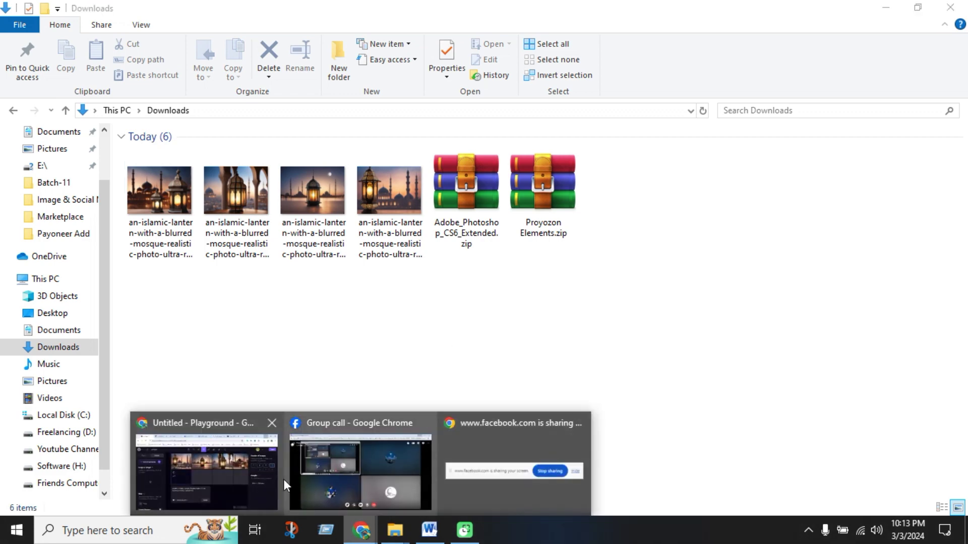
{"action": "left_click", "coordinate": [250, 476]}
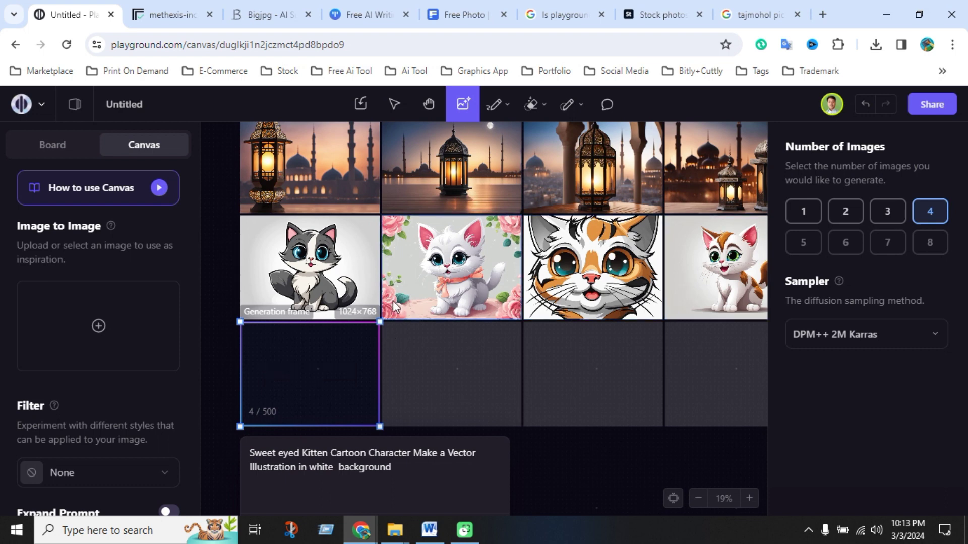
{"action": "left_click", "coordinate": [336, 267]}
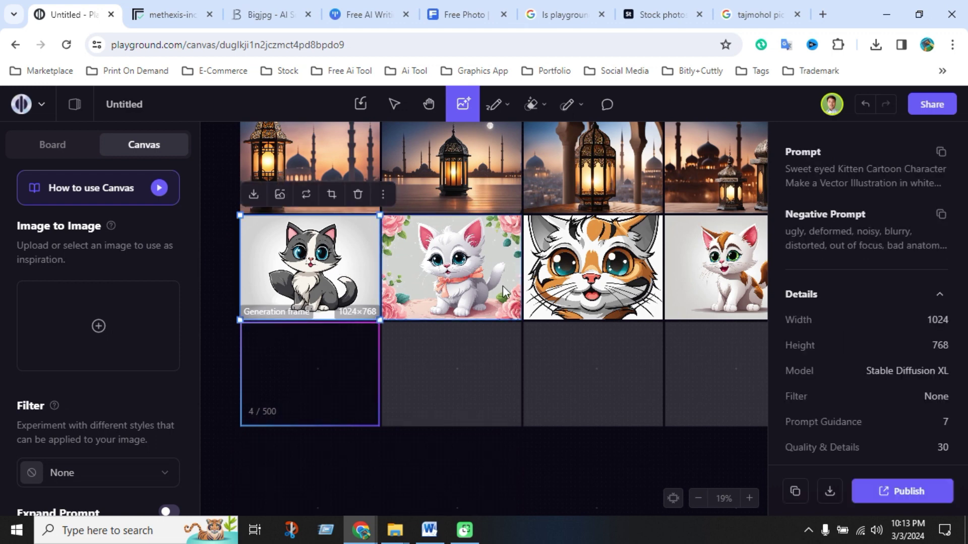
{"action": "left_click", "coordinate": [596, 294]}
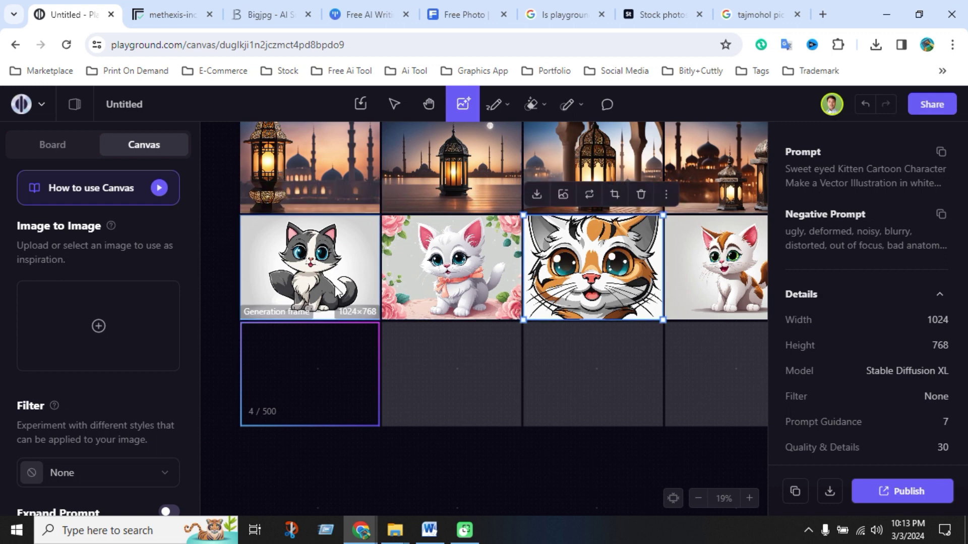
{"action": "left_click", "coordinate": [337, 292]}
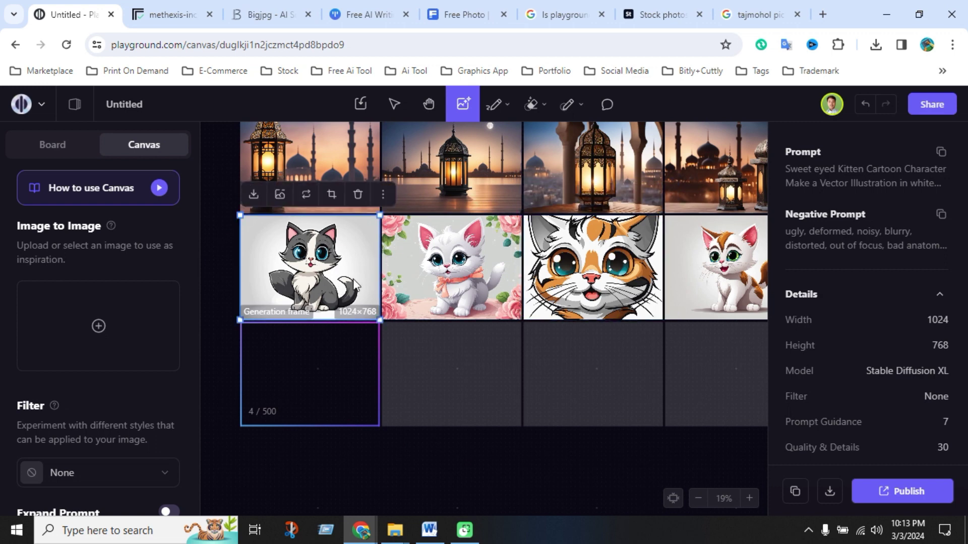
{"action": "left_click", "coordinate": [254, 194]}
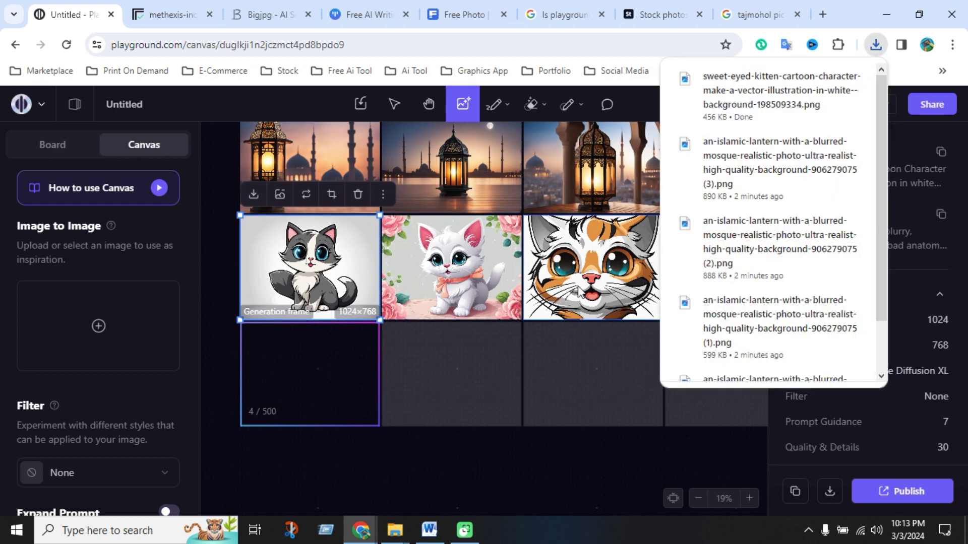
{"action": "left_click", "coordinate": [595, 282]}
{"action": "left_click", "coordinate": [695, 290]}
{"action": "left_click", "coordinate": [678, 194]}
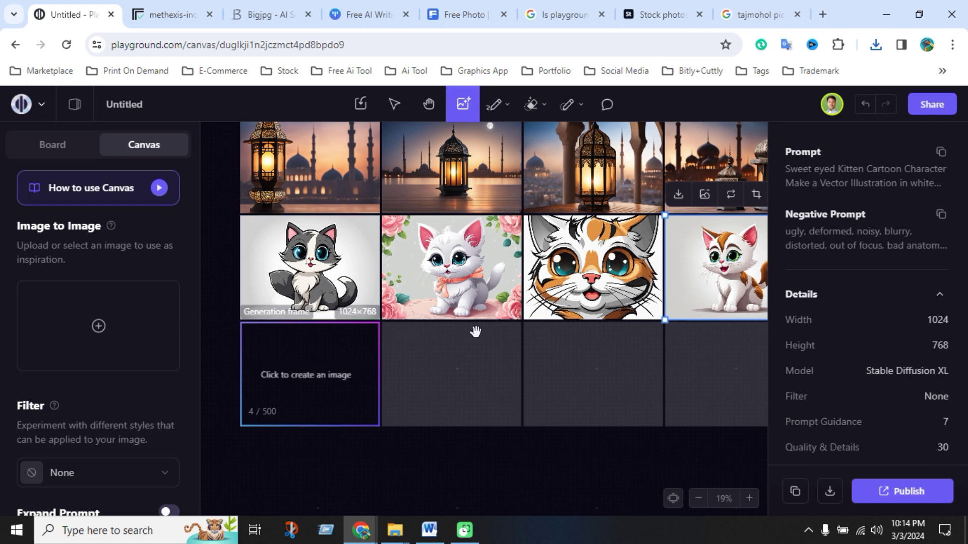
Refresh the Downloads folder in File Explorer, view both downloaded kitten images in the photo viewer and close it
{"action": "left_click", "coordinate": [395, 529]}
{"action": "left_click", "coordinate": [461, 491]}
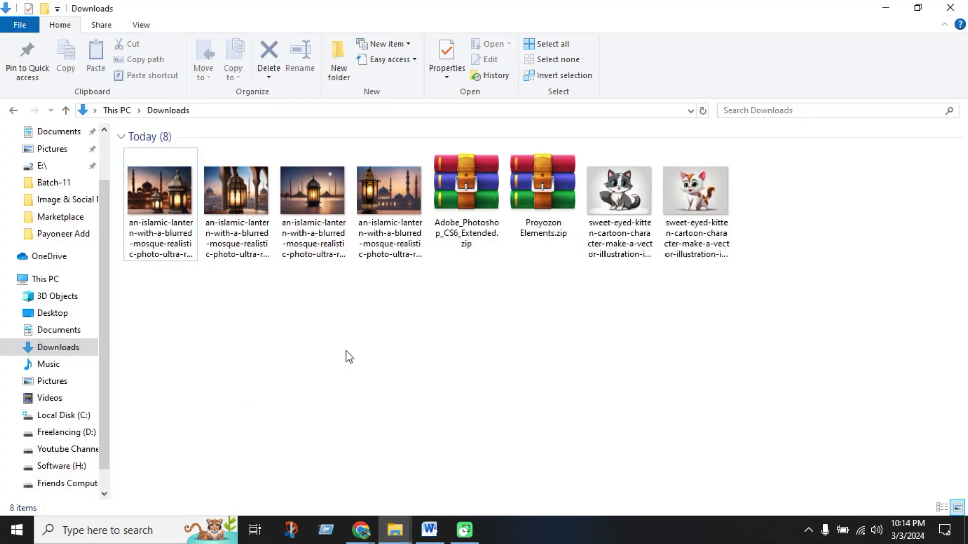
{"action": "right_click", "coordinate": [302, 346]}
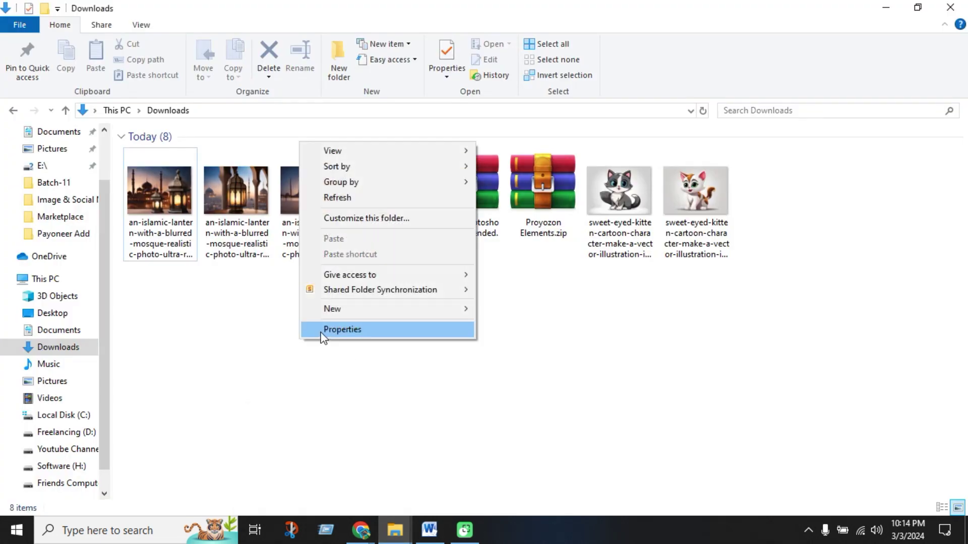
{"action": "left_click", "coordinate": [346, 197]}
{"action": "double_click", "coordinate": [179, 221]}
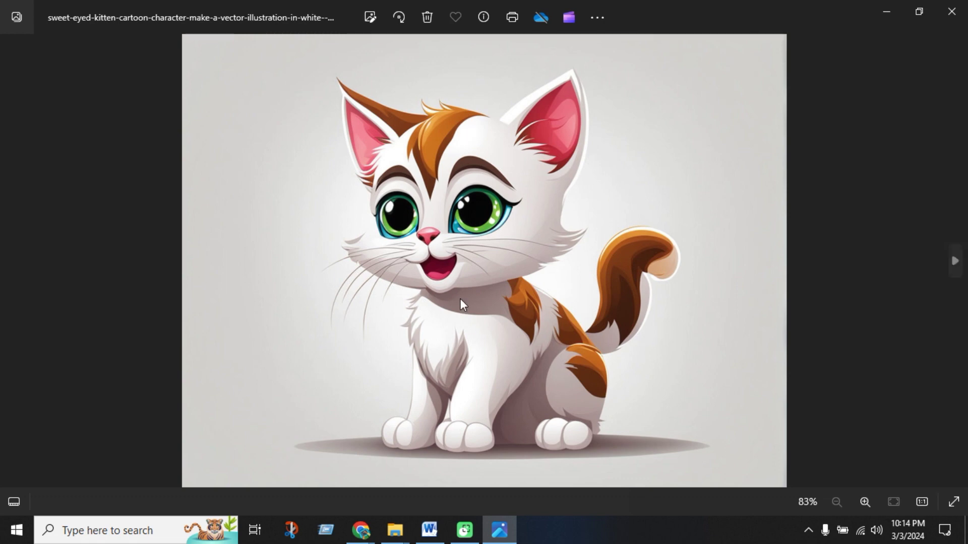
{"action": "left_click", "coordinate": [955, 261]}
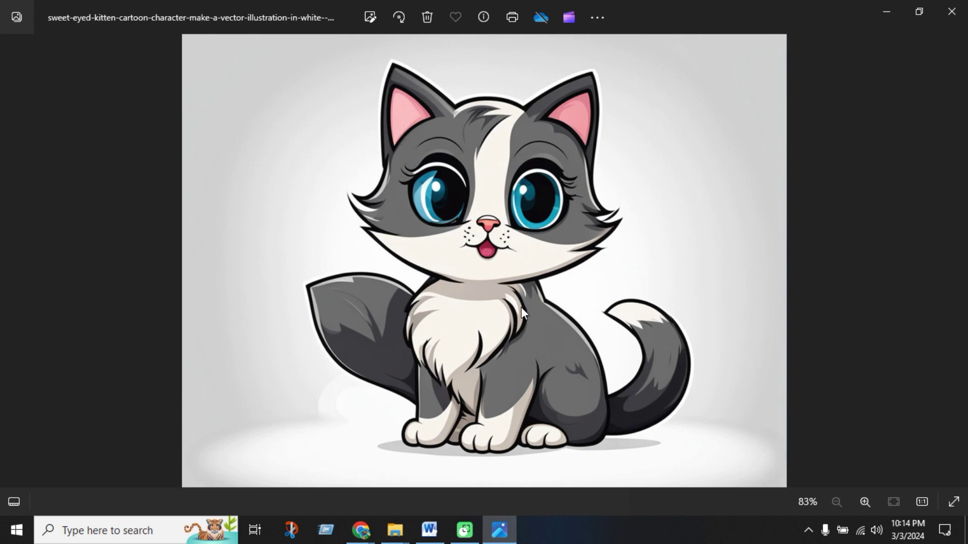
{"action": "left_click", "coordinate": [951, 11]}
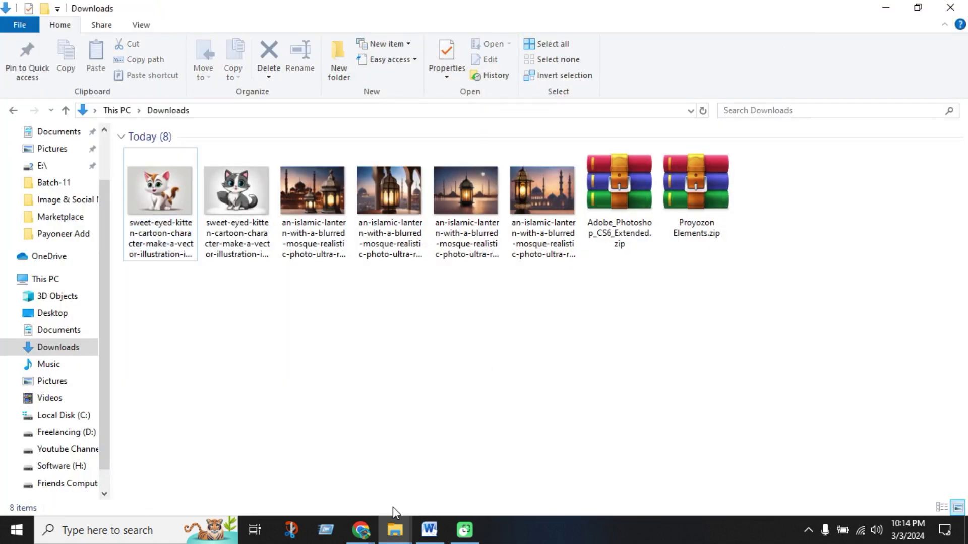
Switch back to Chrome, check the bookmarked image upscaling tools and bring up the Bigjpg page
{"action": "left_click", "coordinate": [359, 531]}
{"action": "left_click", "coordinate": [249, 499]}
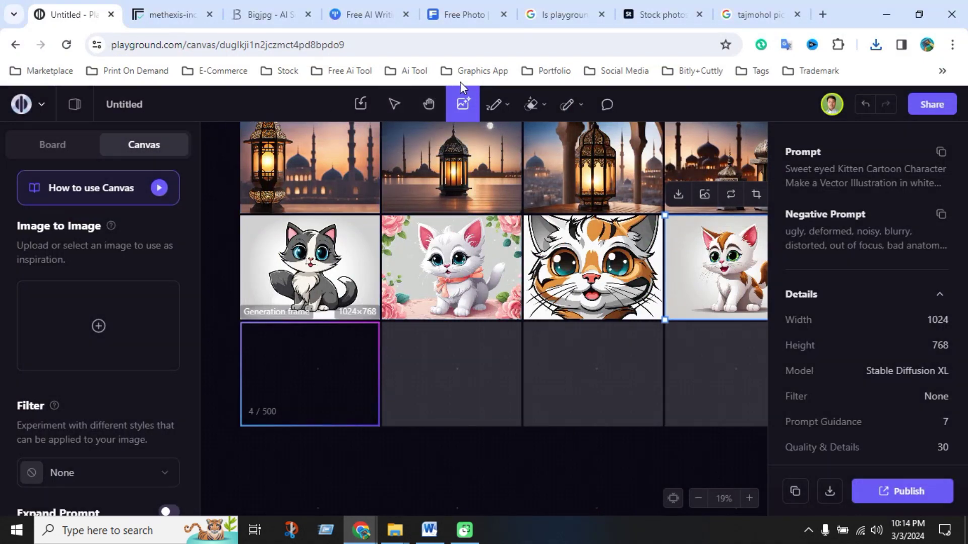
{"action": "left_click", "coordinate": [420, 71]}
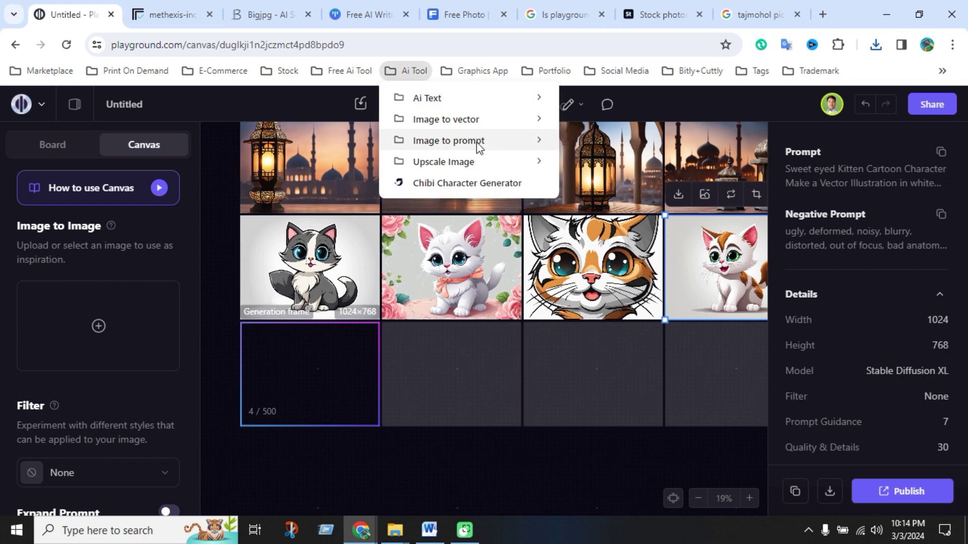
{"action": "mouse_move", "coordinate": [484, 163]}
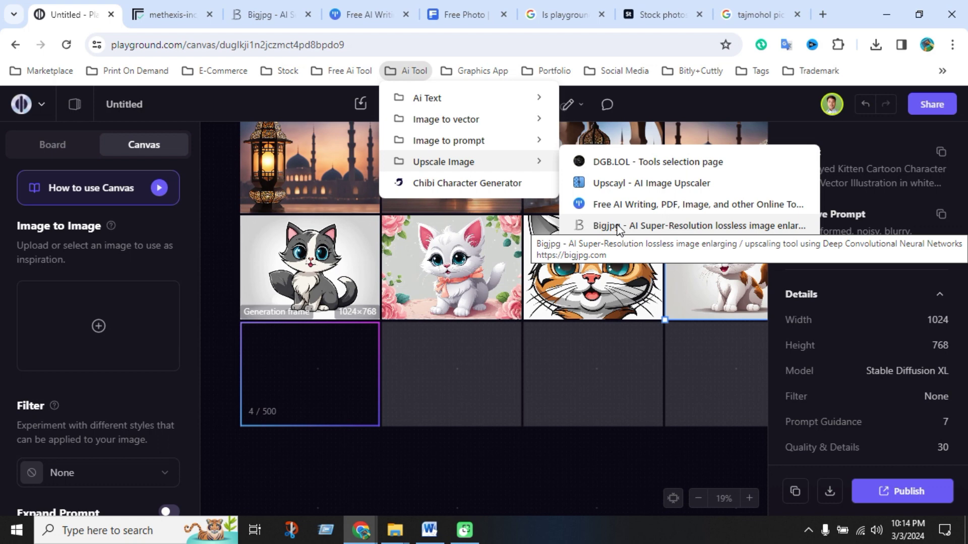
{"action": "left_click", "coordinate": [277, 7]}
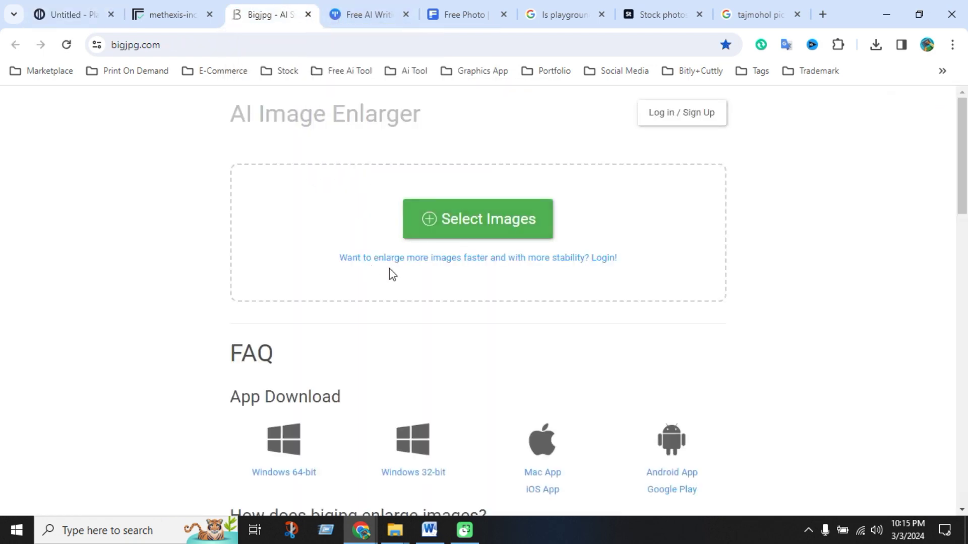
{"action": "left_click", "coordinate": [371, 15]}
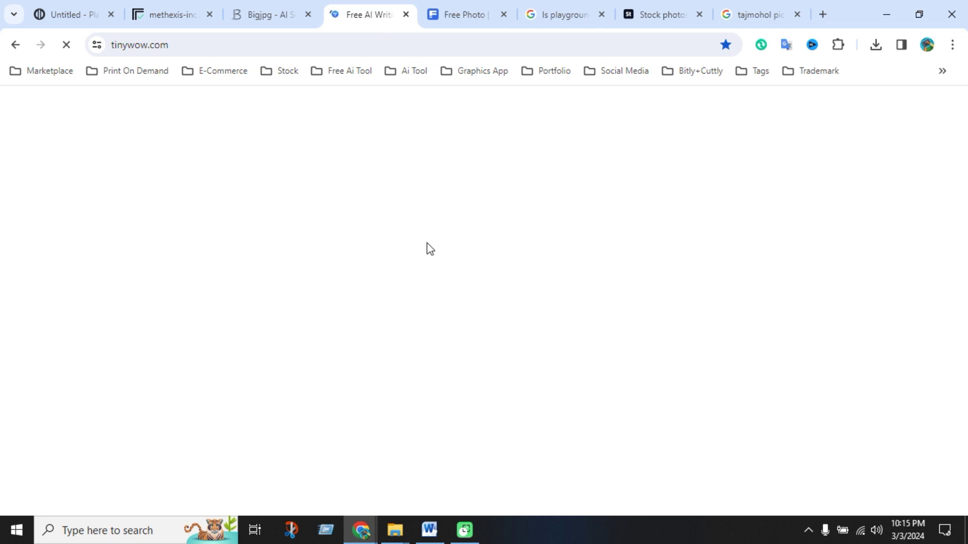
{"action": "left_click", "coordinate": [267, 15]}
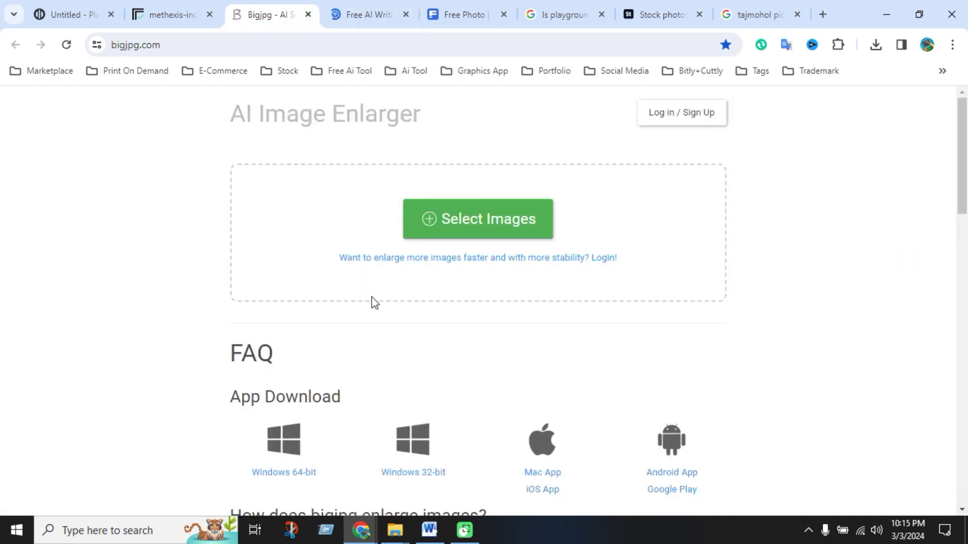
Add the two-lantern image and the gray-and-white kitten image from the Downloads folder to Bigjpg
{"action": "left_click", "coordinate": [472, 228]}
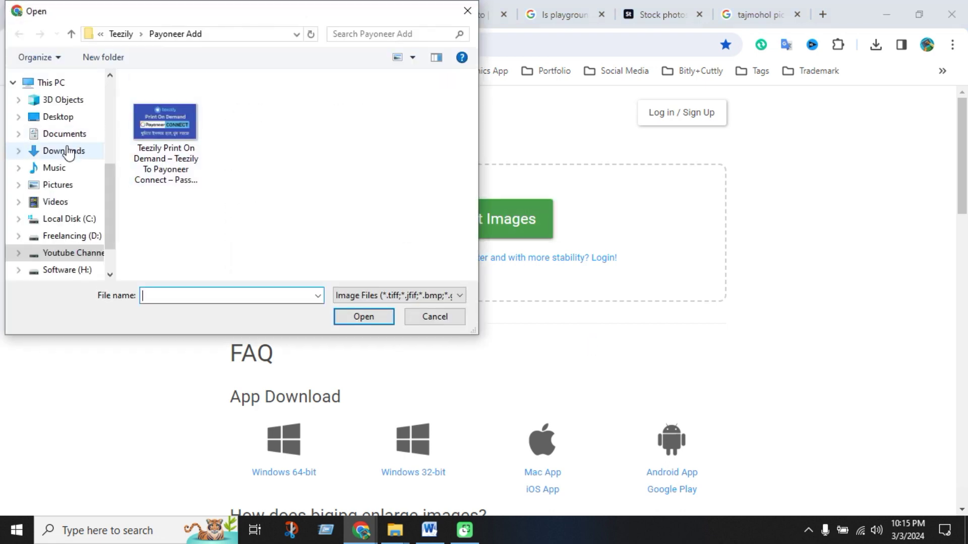
{"action": "left_click", "coordinate": [64, 151]}
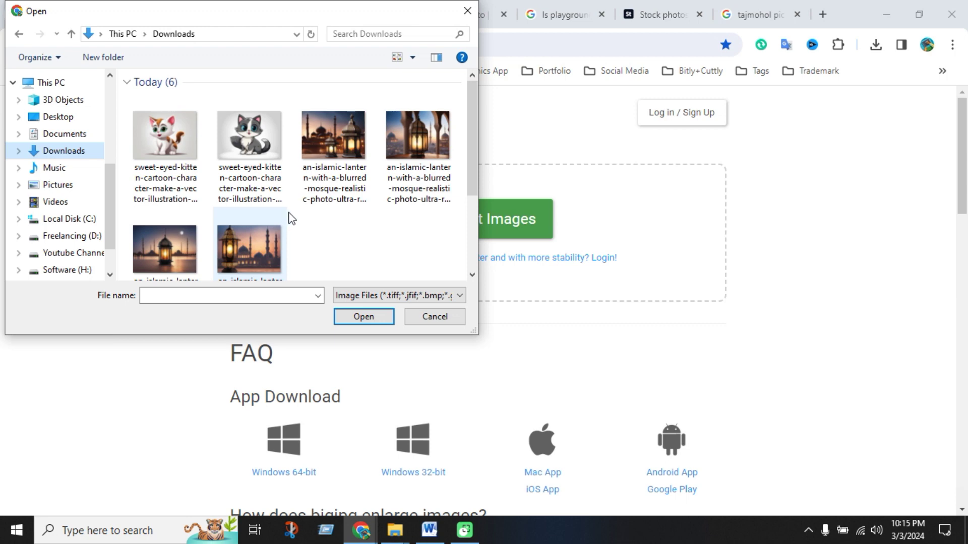
{"action": "left_click", "coordinate": [324, 157]}
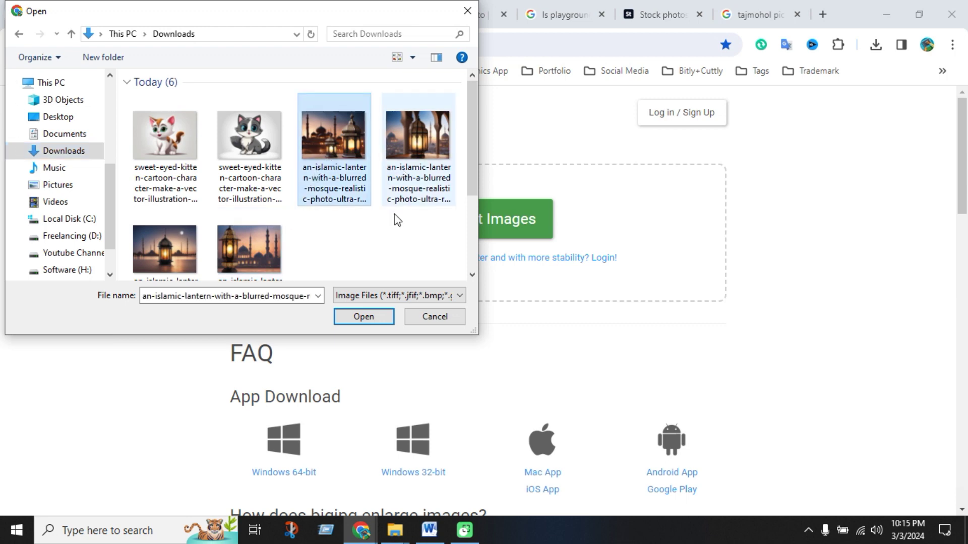
{"action": "left_click", "coordinate": [368, 321]}
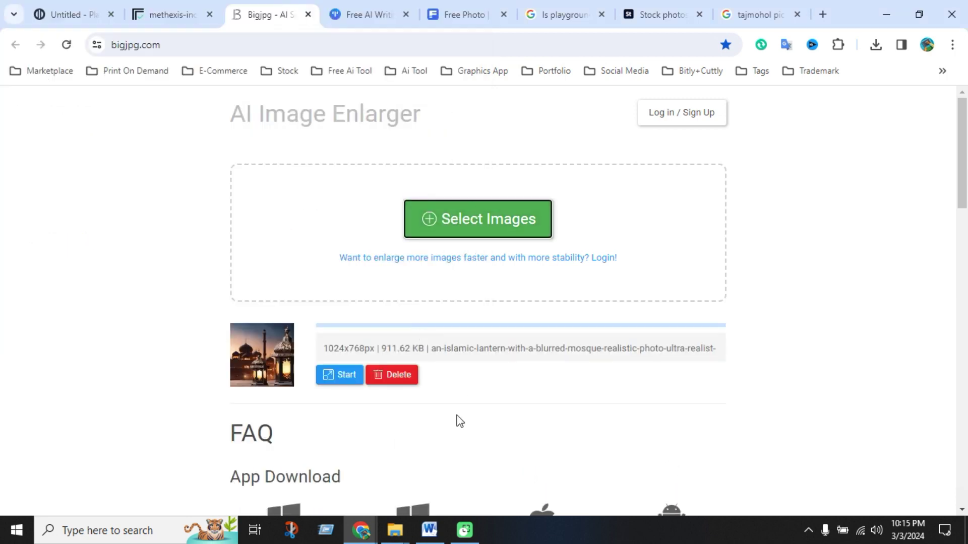
{"action": "left_click", "coordinate": [481, 221]}
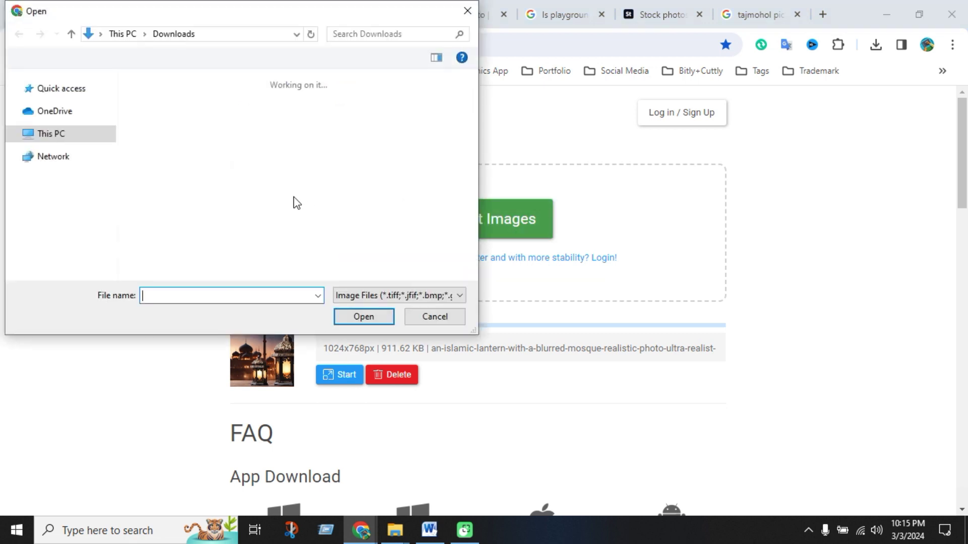
{"action": "left_click", "coordinate": [243, 144]}
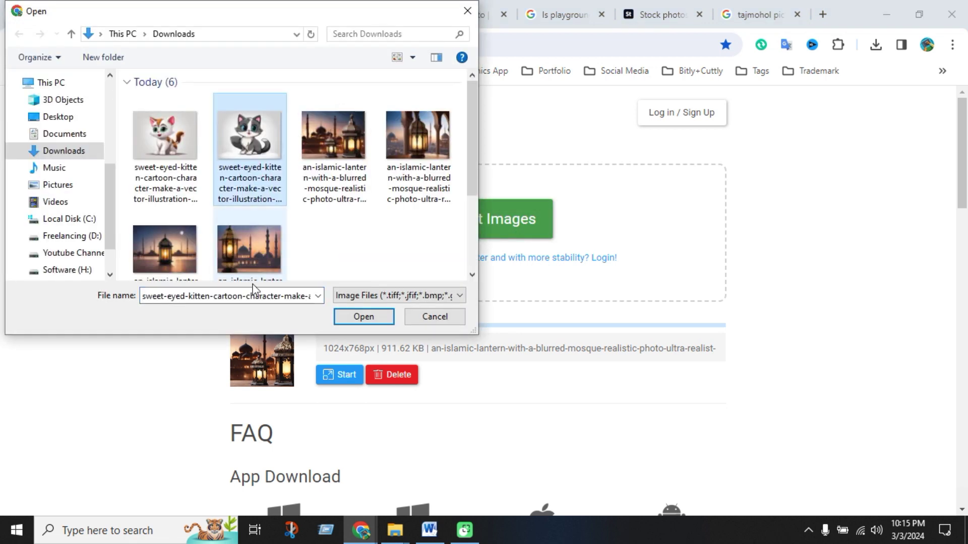
{"action": "left_click", "coordinate": [347, 316]}
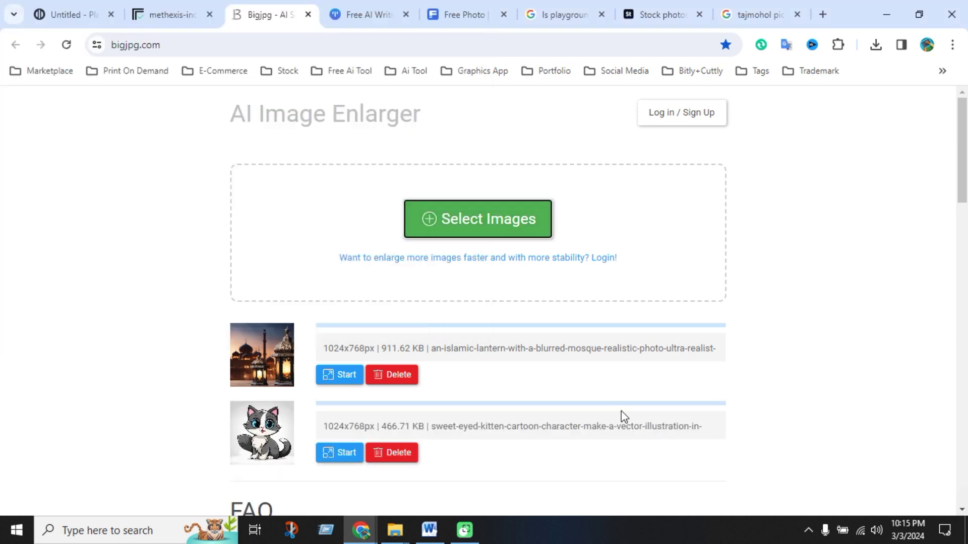
Try to enlarge the lantern and kitten images as Artwork at 4x with Medium noise reduction, and reload the page
{"action": "scroll", "coordinate": [621, 410], "scroll_direction": "down", "scroll_amount": 1}
{"action": "left_click", "coordinate": [345, 306]}
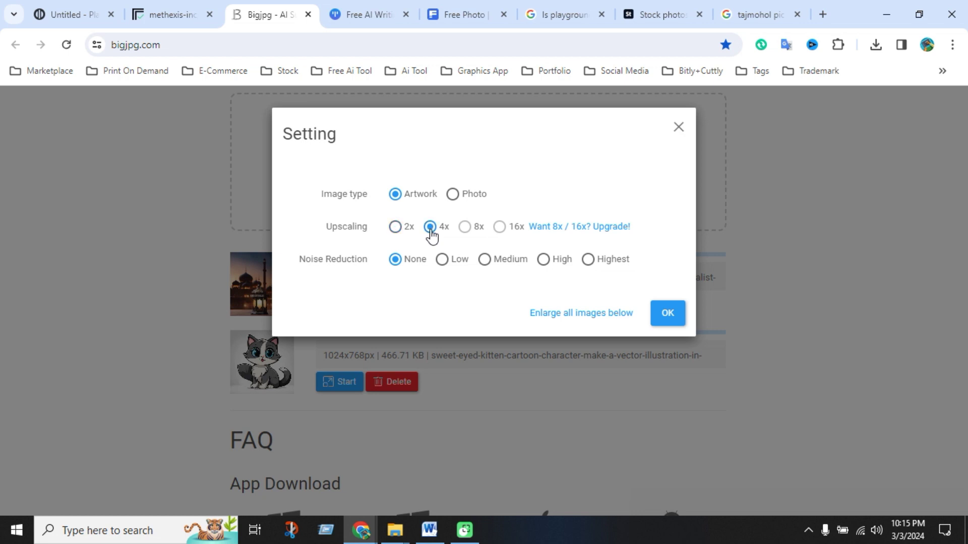
{"action": "left_click", "coordinate": [484, 259]}
{"action": "left_click", "coordinate": [671, 319]}
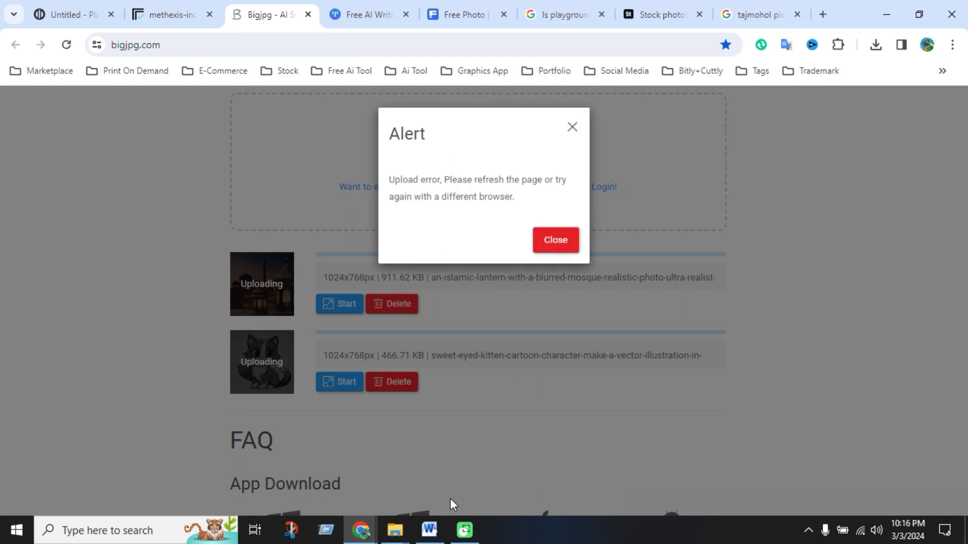
{"action": "left_click", "coordinate": [554, 241]}
{"action": "left_click", "coordinate": [66, 44]}
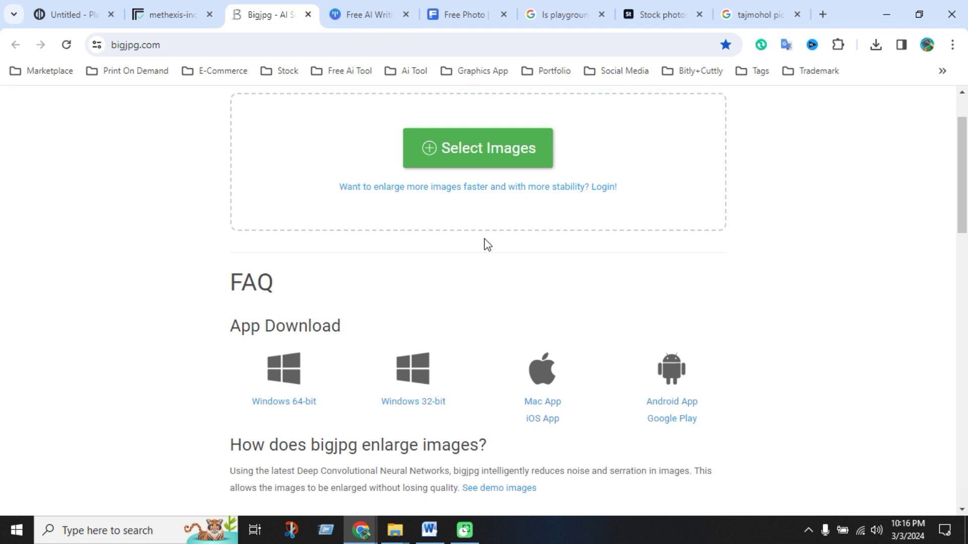
Add the gray-and-white kitten image from the Downloads folder to Bigjpg
{"action": "scroll", "coordinate": [469, 222], "scroll_direction": "up", "scroll_amount": 1}
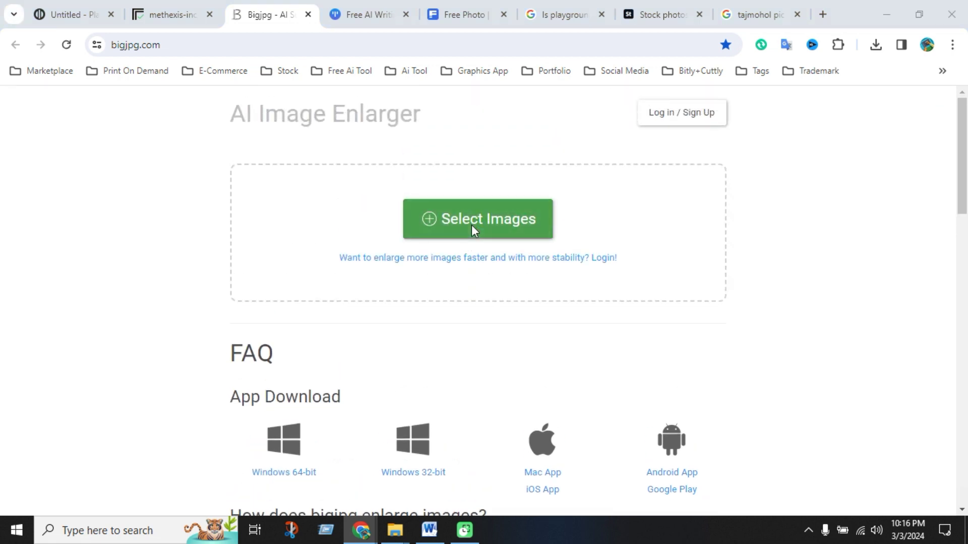
{"action": "left_click", "coordinate": [472, 225]}
{"action": "left_click", "coordinate": [249, 177]}
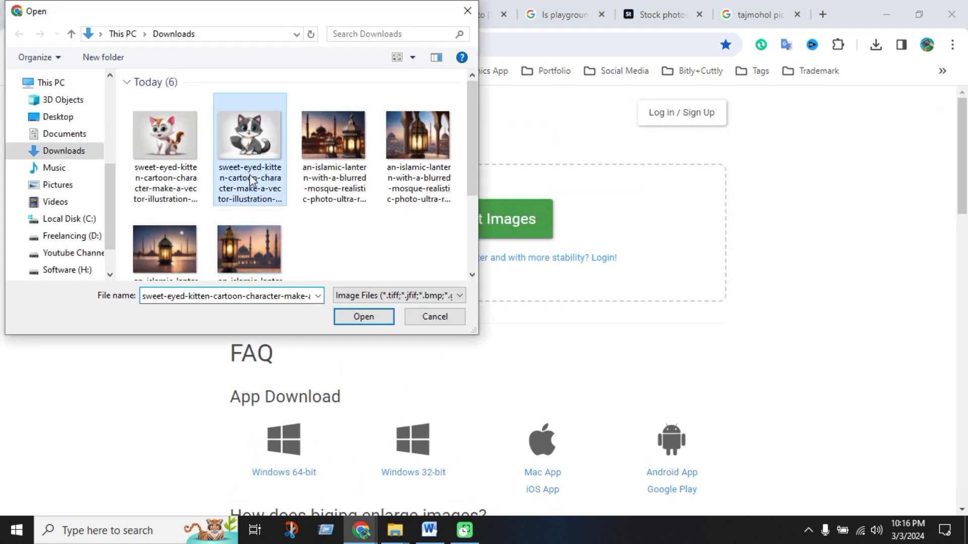
{"action": "left_click", "coordinate": [338, 316]}
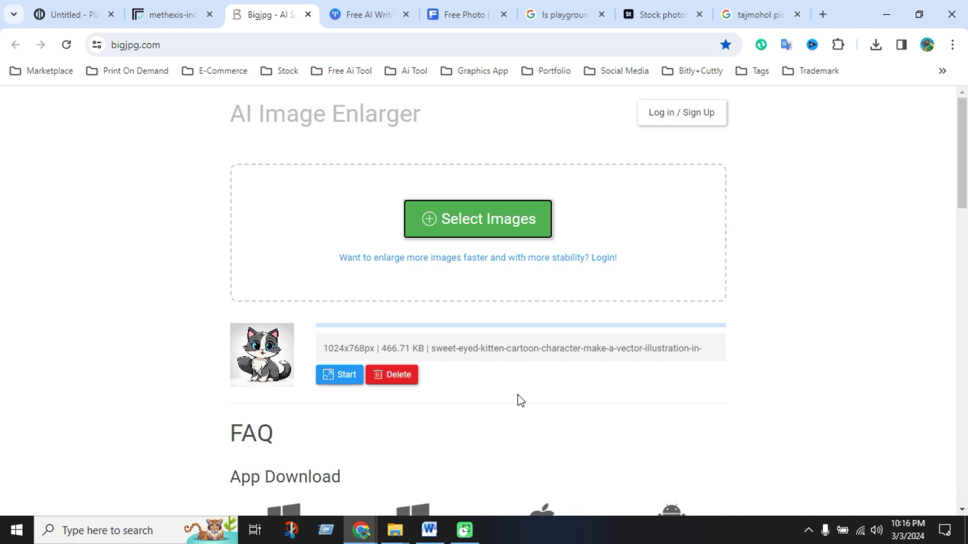
Start enlarging the kitten image as Artwork at 4x with Medium noise reduction
{"action": "left_click", "coordinate": [337, 375]}
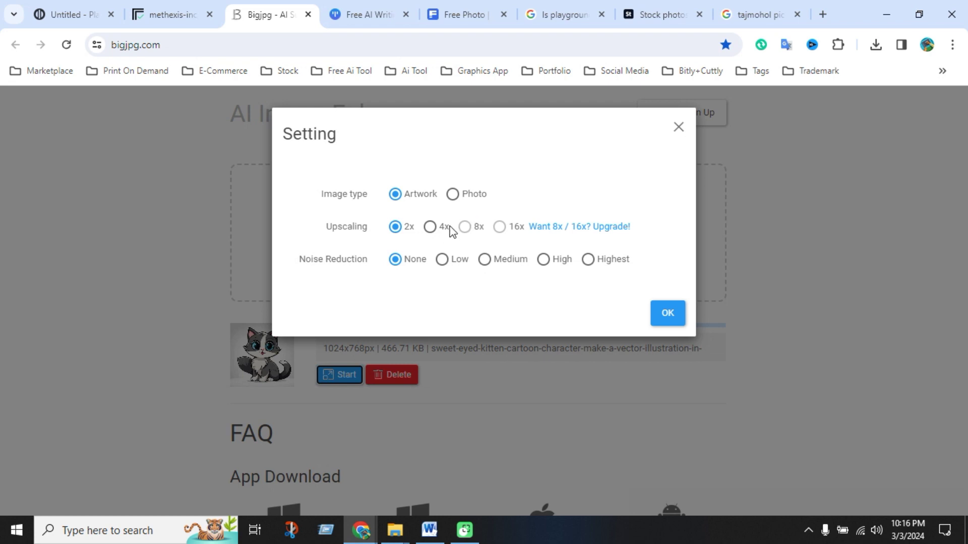
{"action": "left_click", "coordinate": [430, 227]}
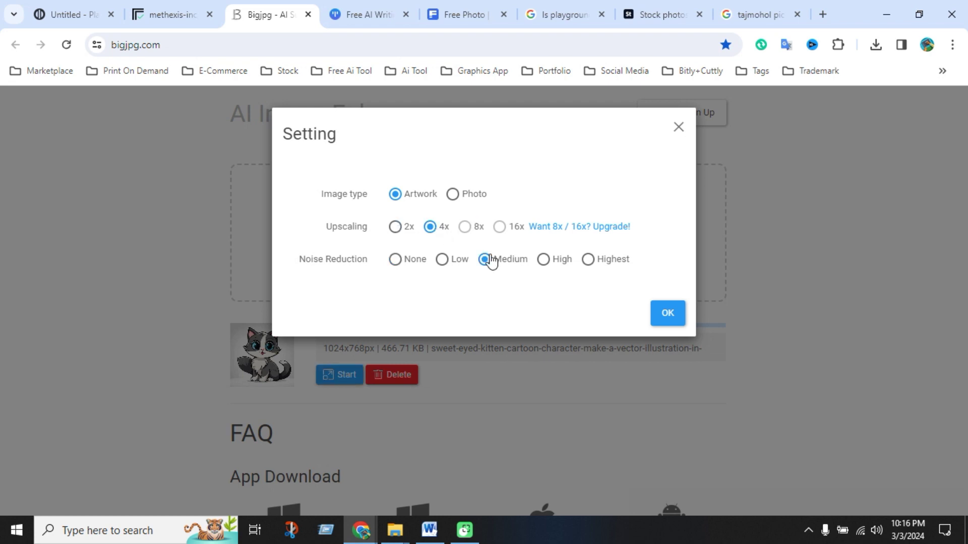
{"action": "left_click", "coordinate": [668, 313]}
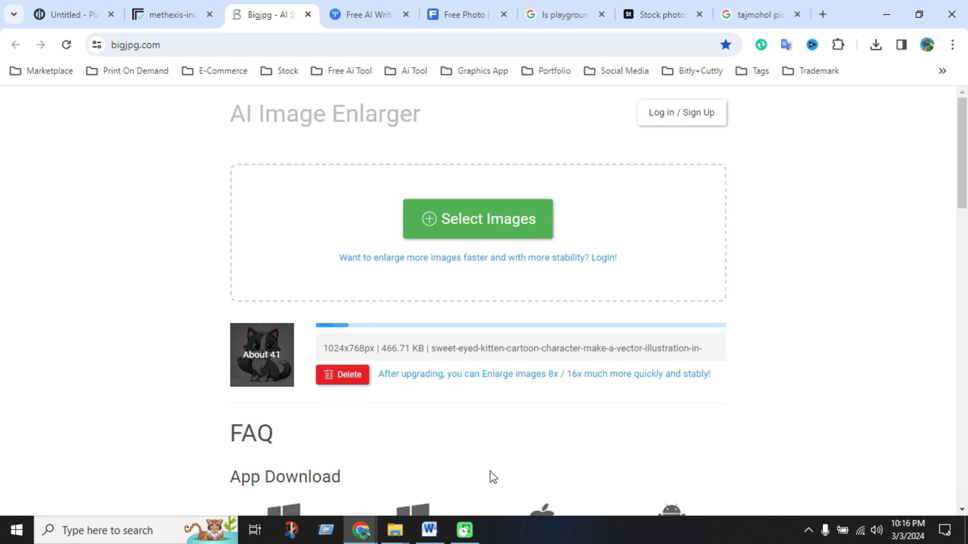
Open TinyWow's Upscale an Image tool and upload the two-lantern mosque image from the Downloads folder
{"action": "left_click", "coordinate": [368, 10]}
{"action": "left_click", "coordinate": [180, 200]}
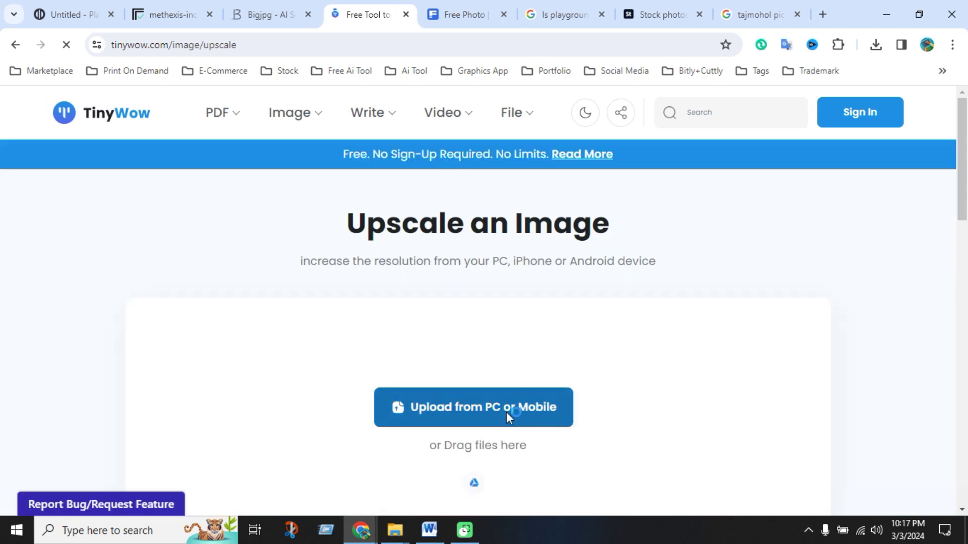
{"action": "left_click", "coordinate": [506, 412]}
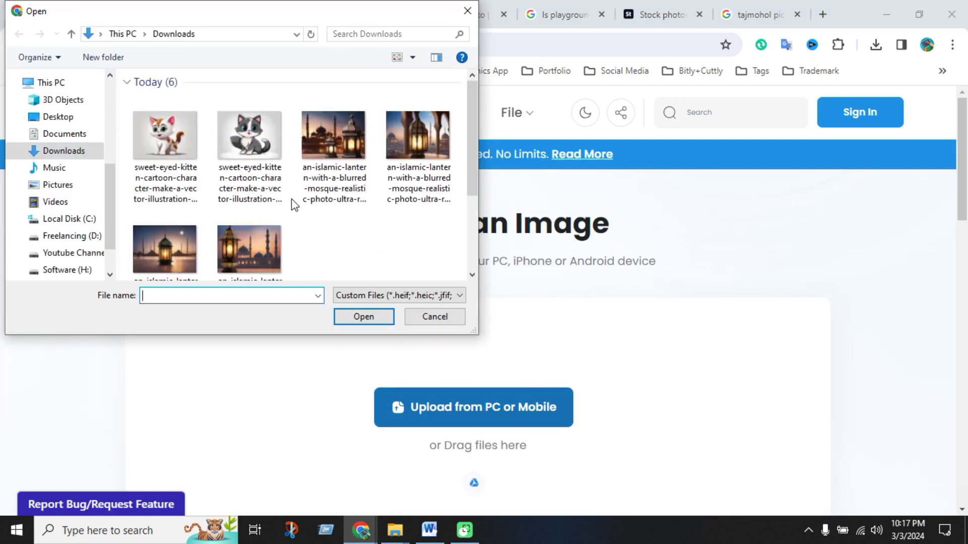
{"action": "left_click", "coordinate": [330, 169]}
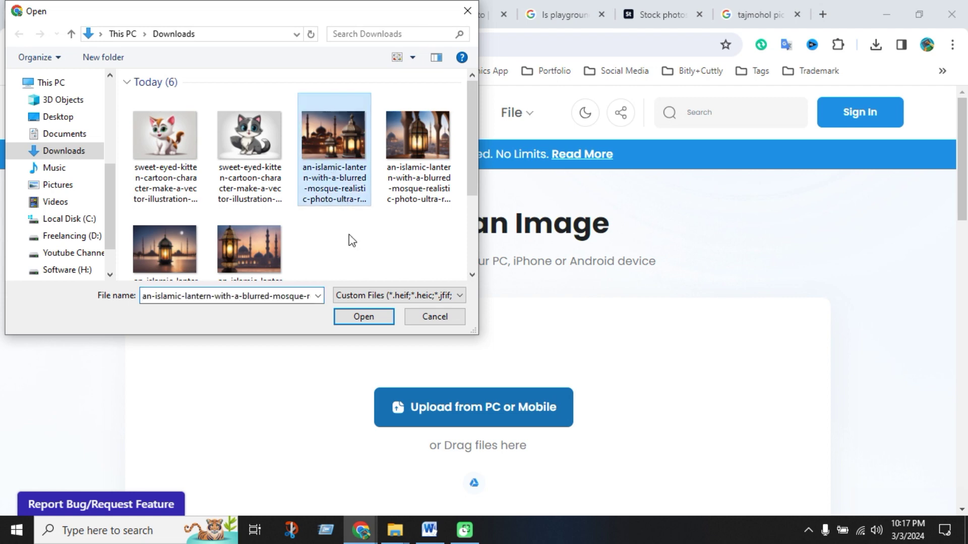
{"action": "left_click", "coordinate": [355, 313]}
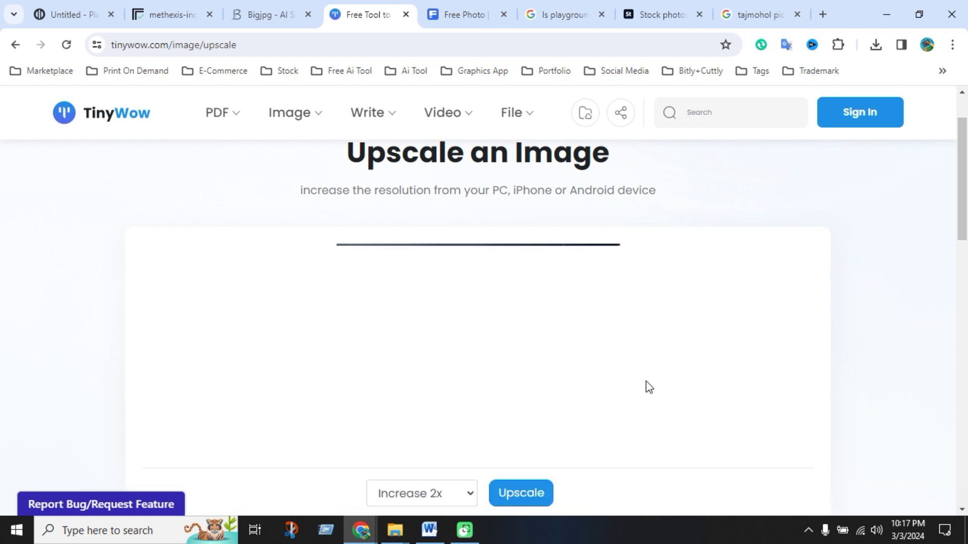
Choose the enlargement factor for the lantern image in TinyWow and start upscaling it
{"action": "scroll", "coordinate": [603, 417], "scroll_direction": "down", "scroll_amount": 3}
{"action": "left_click", "coordinate": [470, 355]}
{"action": "left_click", "coordinate": [444, 393]}
{"action": "left_click", "coordinate": [535, 355]}
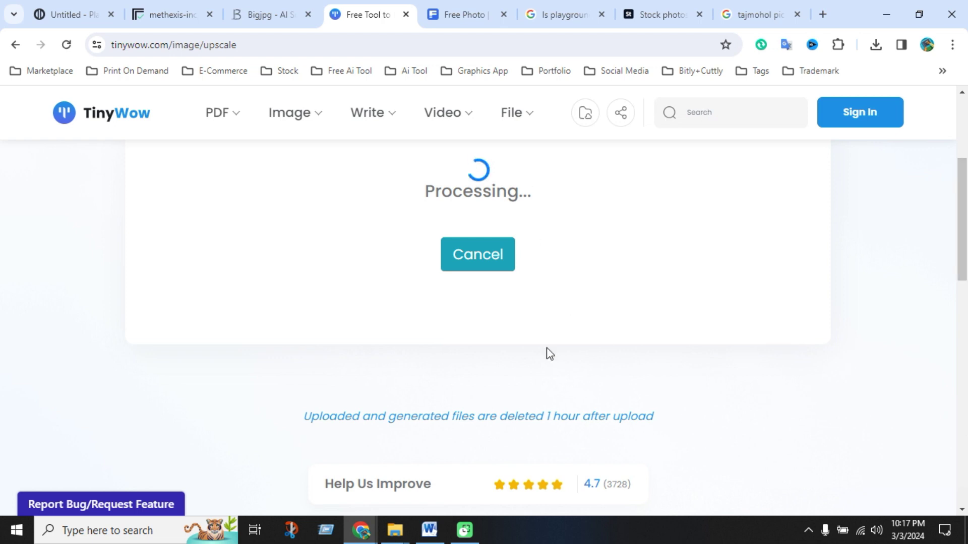
Return to Bigjpg and download the enlarged kitten image without leaving the page
{"action": "left_click", "coordinate": [270, 14]}
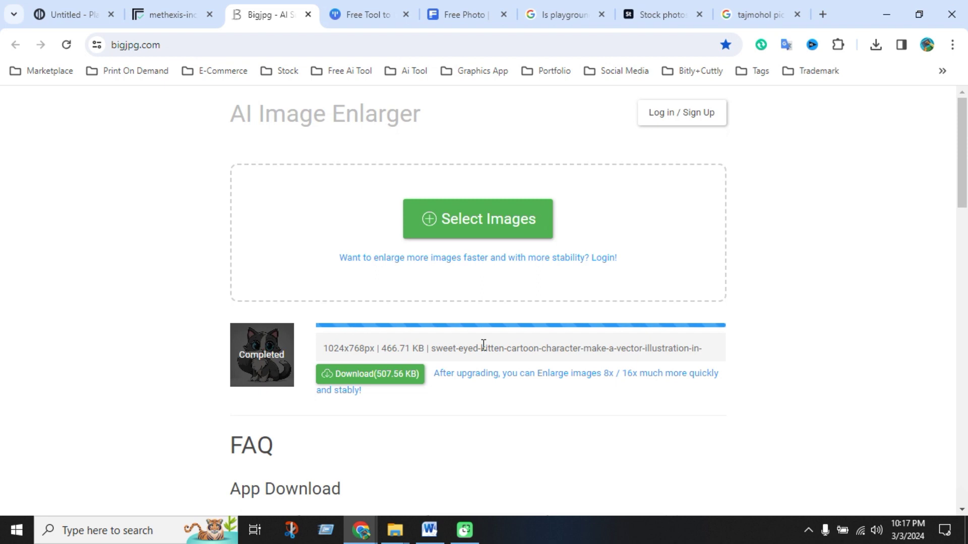
{"action": "left_click", "coordinate": [393, 380]}
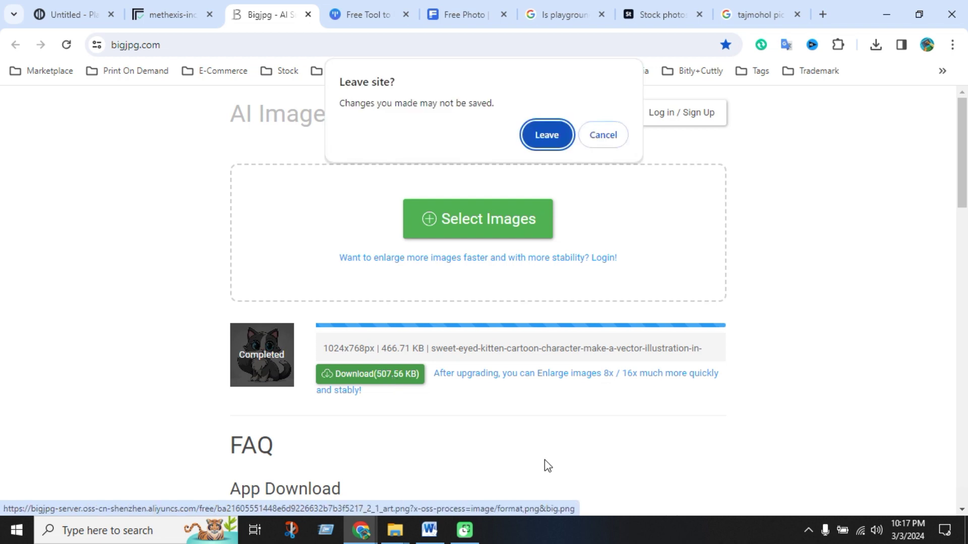
{"action": "left_click", "coordinate": [606, 138]}
{"action": "scroll", "coordinate": [844, 173], "scroll_direction": "down", "scroll_amount": 3}
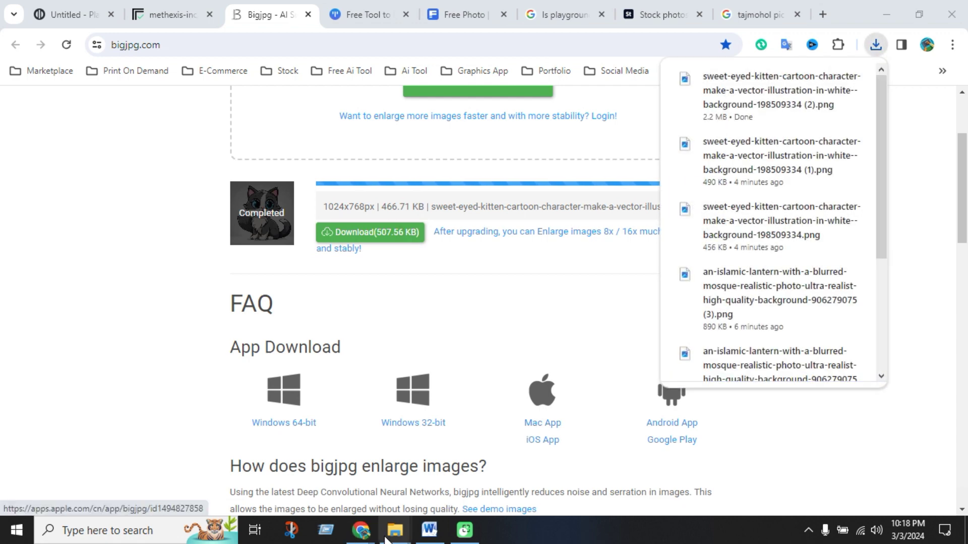
Open the enlarged kitten image from the Downloads folder in File Explorer, examine its outlines up close and close the viewer
{"action": "mouse_move", "coordinate": [395, 538]}
{"action": "left_click", "coordinate": [336, 487]}
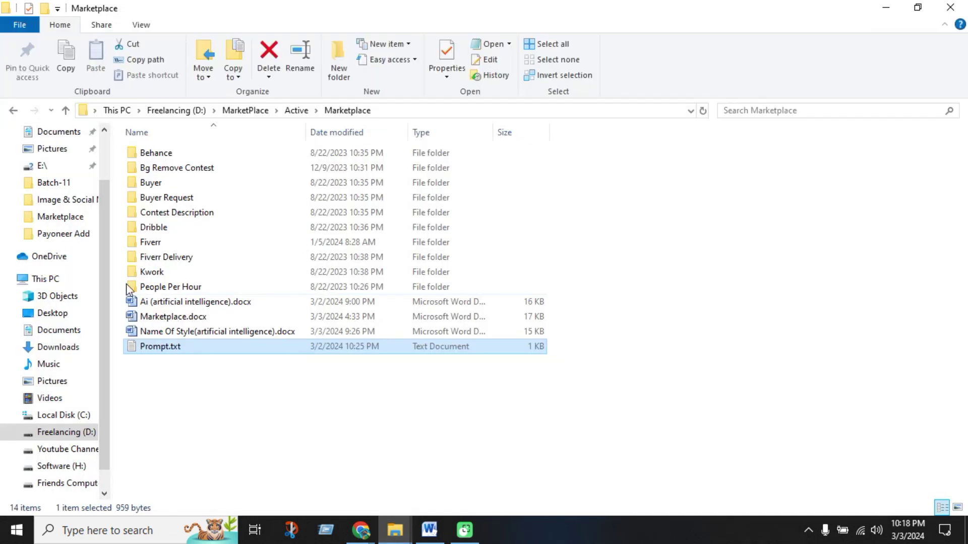
{"action": "left_click", "coordinate": [471, 486]}
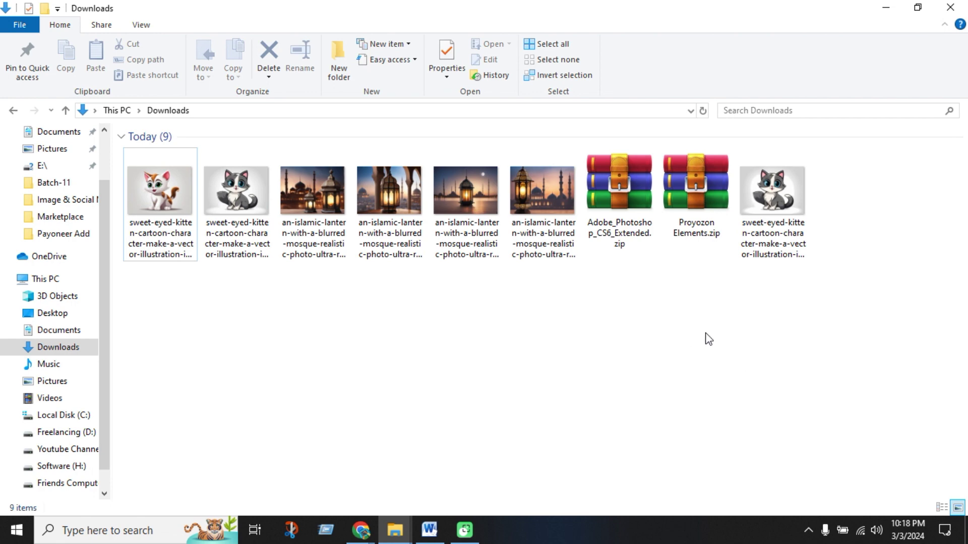
{"action": "left_click", "coordinate": [792, 233]}
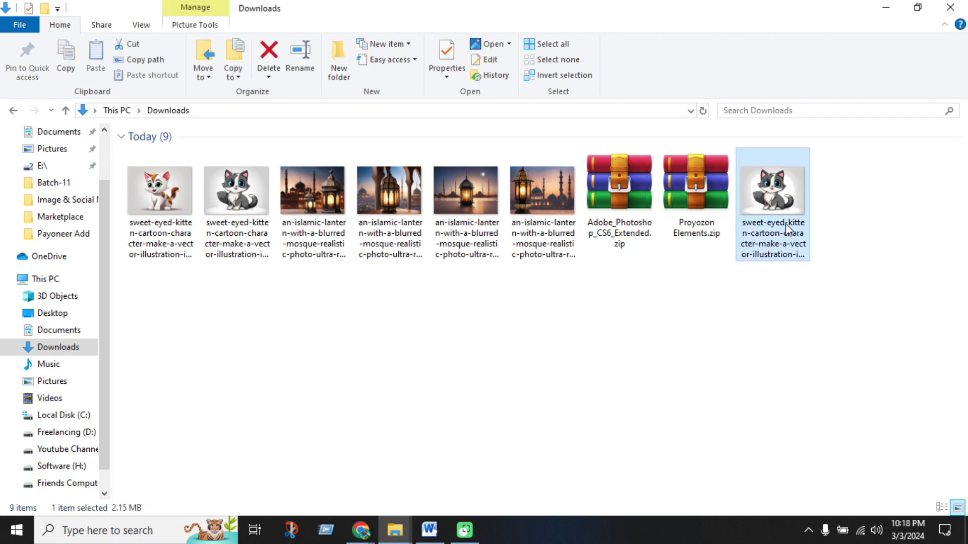
{"action": "key", "text": "Return"}
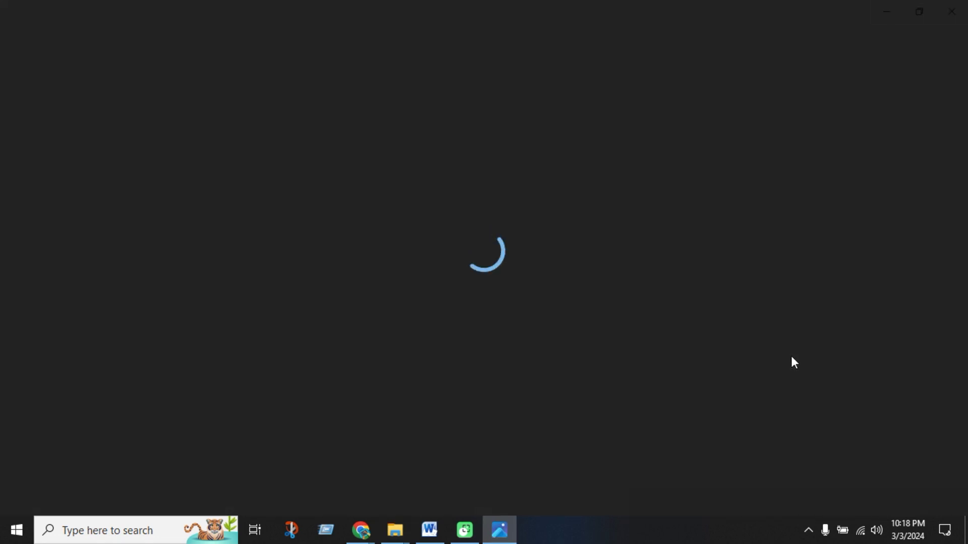
{"action": "scroll", "coordinate": [563, 243], "scroll_direction": "up", "scroll_amount": 10}
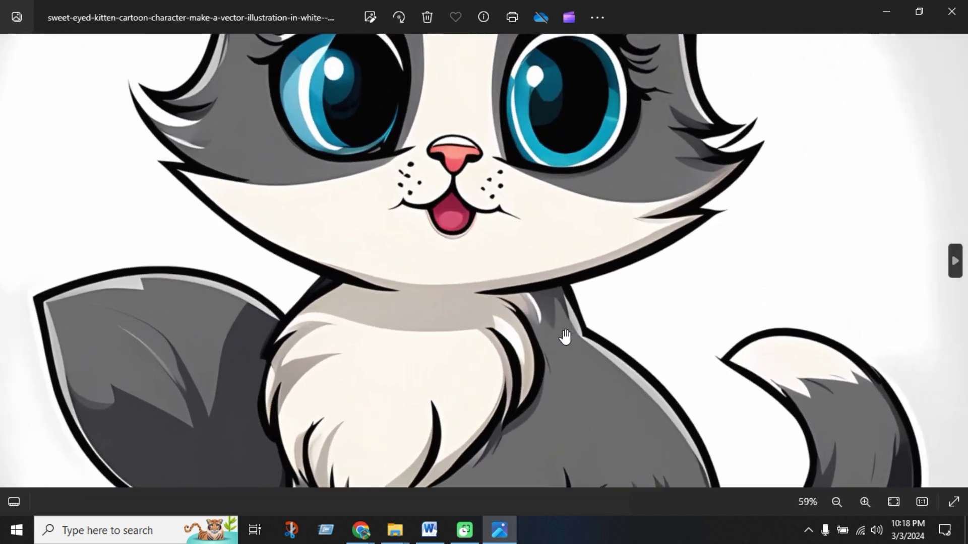
{"action": "scroll", "coordinate": [573, 373], "scroll_direction": "up", "scroll_amount": 2}
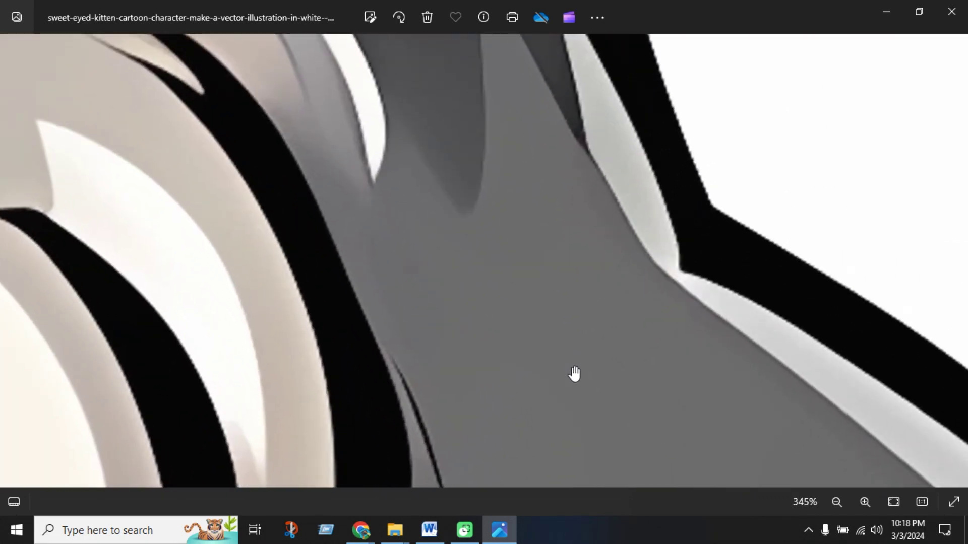
{"action": "scroll", "coordinate": [576, 377], "scroll_direction": "down", "scroll_amount": 7}
{"action": "scroll", "coordinate": [577, 380], "scroll_direction": "up", "scroll_amount": 4}
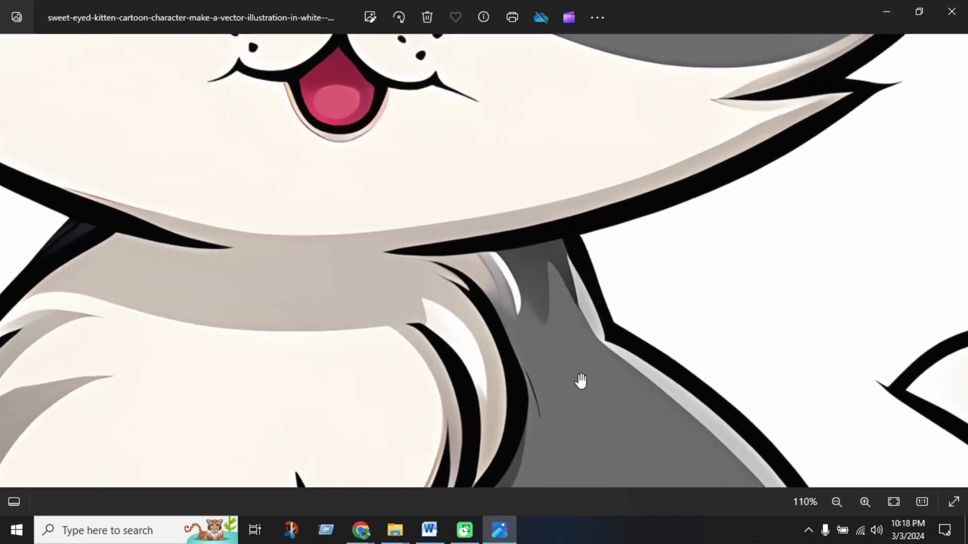
{"action": "scroll", "coordinate": [605, 328], "scroll_direction": "down", "scroll_amount": 7}
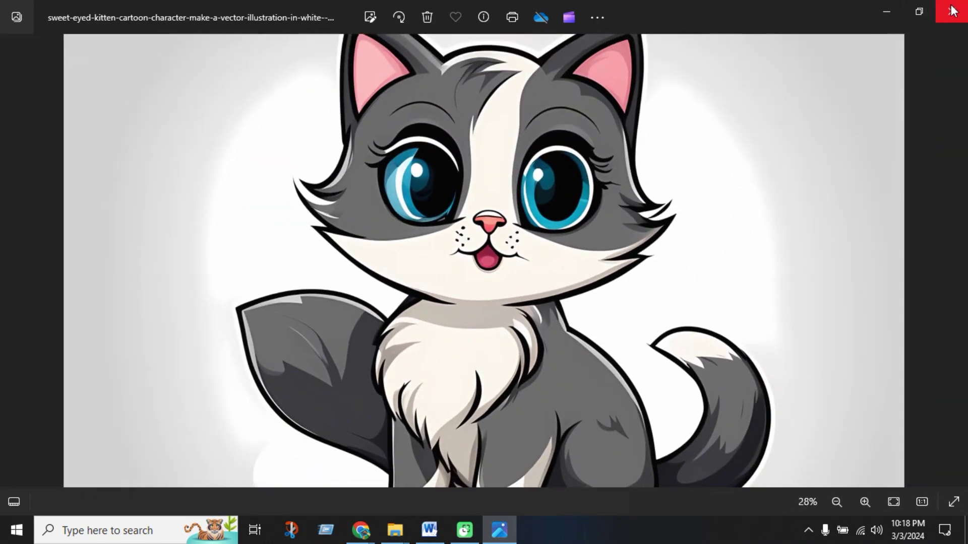
{"action": "left_click", "coordinate": [951, 10]}
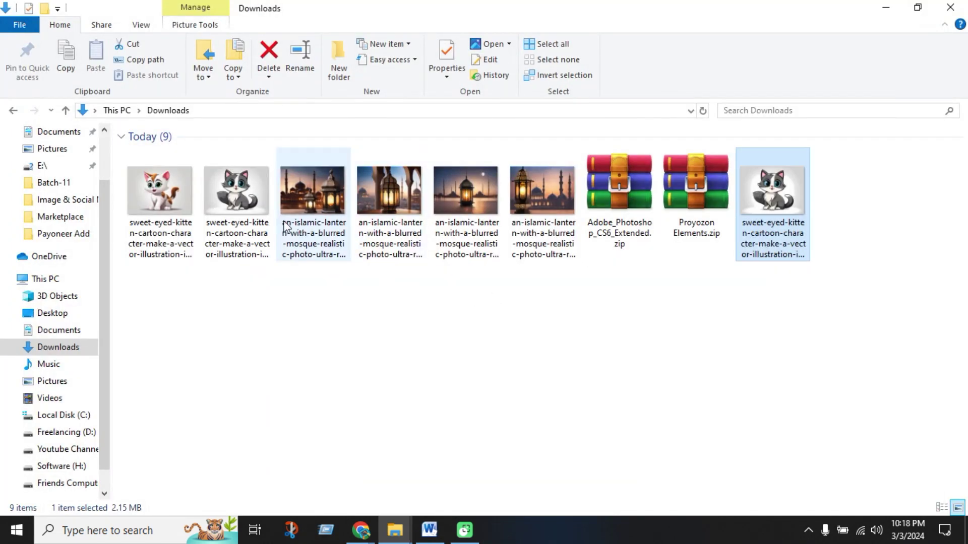
Open the original gray-and-white kitten image, examine its edge sharpness up close for comparison and close the viewer
{"action": "left_click", "coordinate": [258, 224]}
{"action": "key", "text": "Return"}
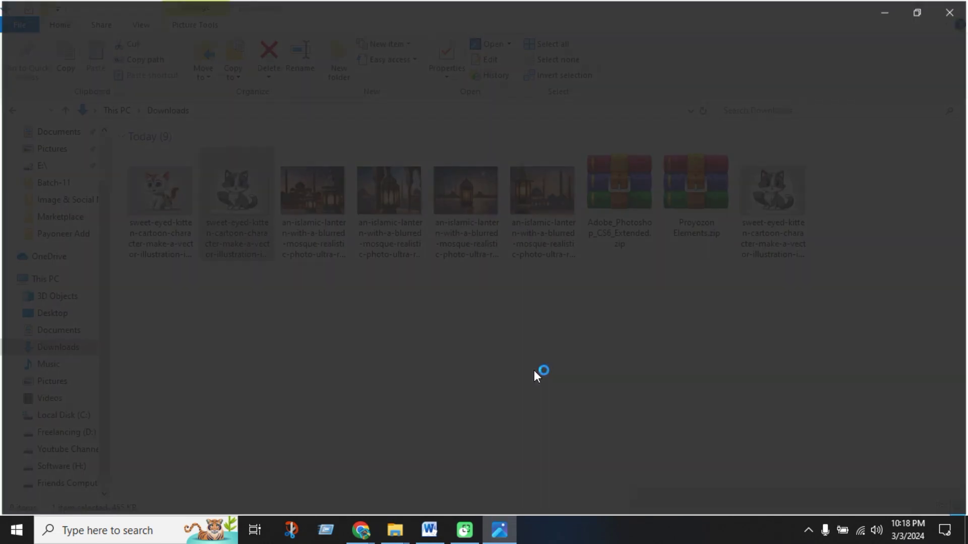
{"action": "scroll", "coordinate": [605, 337], "scroll_direction": "up", "scroll_amount": 6}
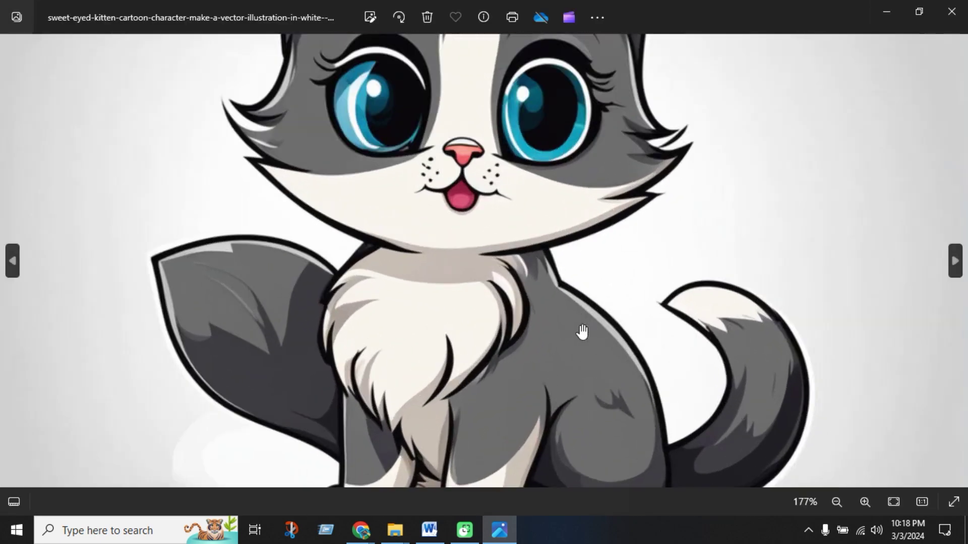
{"action": "scroll", "coordinate": [610, 342], "scroll_direction": "up", "scroll_amount": 4}
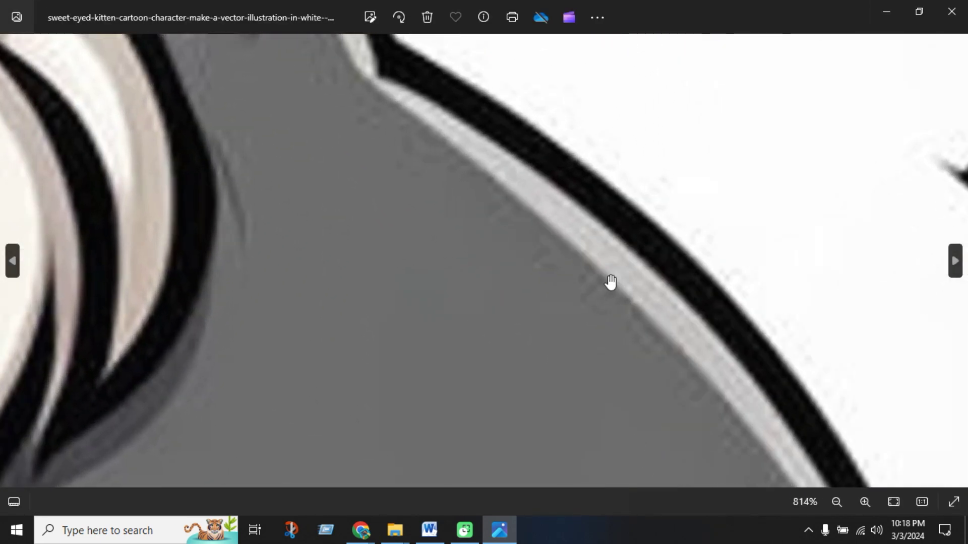
{"action": "scroll", "coordinate": [625, 283], "scroll_direction": "up", "scroll_amount": 2}
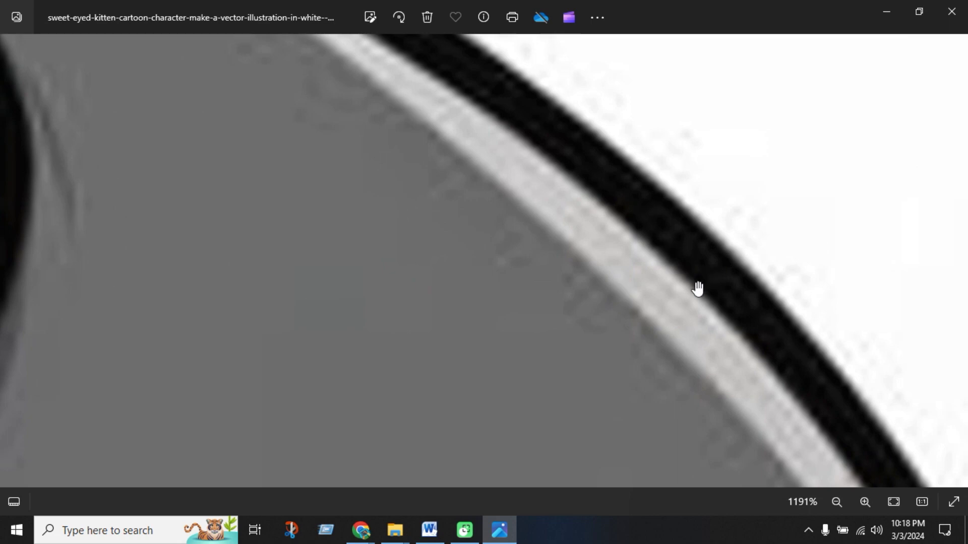
{"action": "scroll", "coordinate": [556, 346], "scroll_direction": "down", "scroll_amount": 10}
{"action": "scroll", "coordinate": [556, 346], "scroll_direction": "down", "scroll_amount": 2}
{"action": "scroll", "coordinate": [566, 339], "scroll_direction": "up", "scroll_amount": 6}
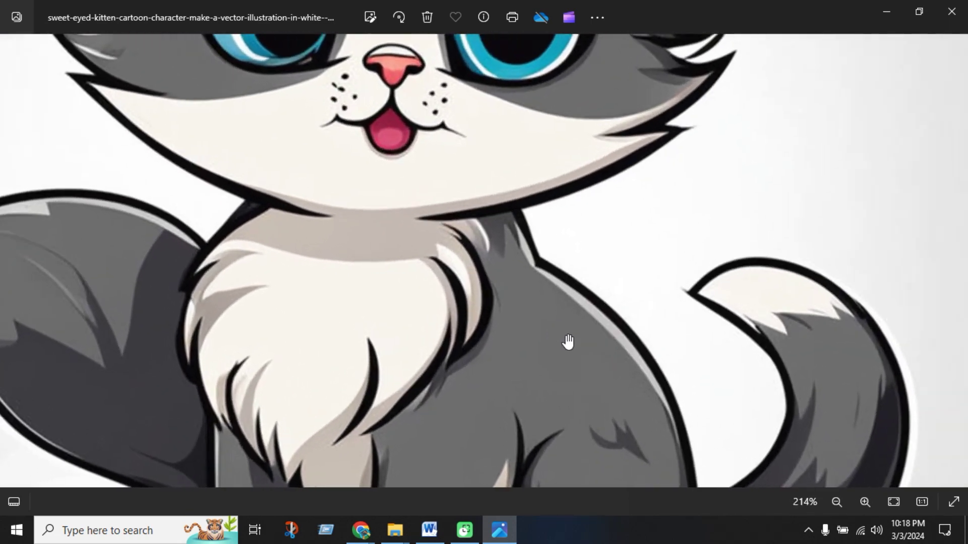
{"action": "scroll", "coordinate": [648, 291], "scroll_direction": "down", "scroll_amount": 5}
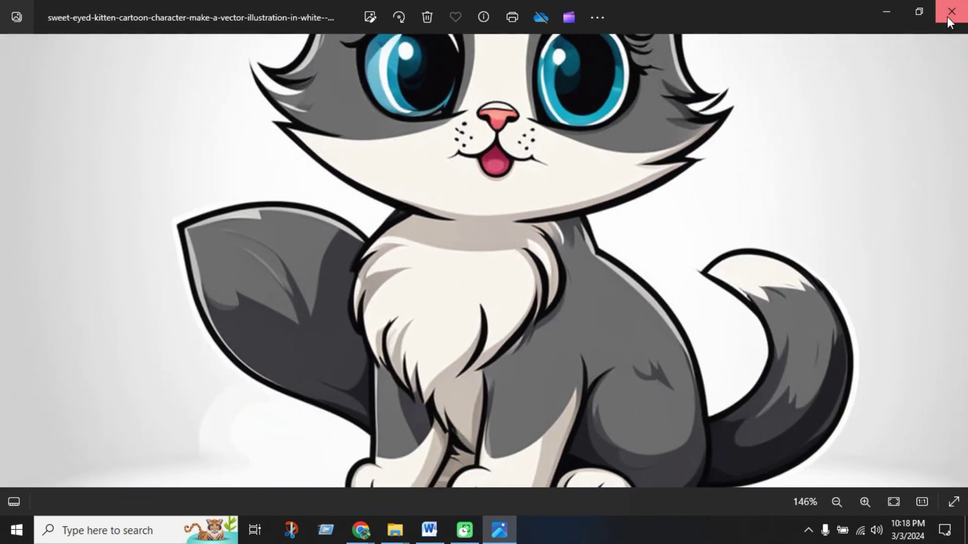
{"action": "left_click", "coordinate": [951, 11]}
Check the enlarged kitten image's pixel dimensions in its file properties and close them unchanged
{"action": "left_click", "coordinate": [784, 242]}
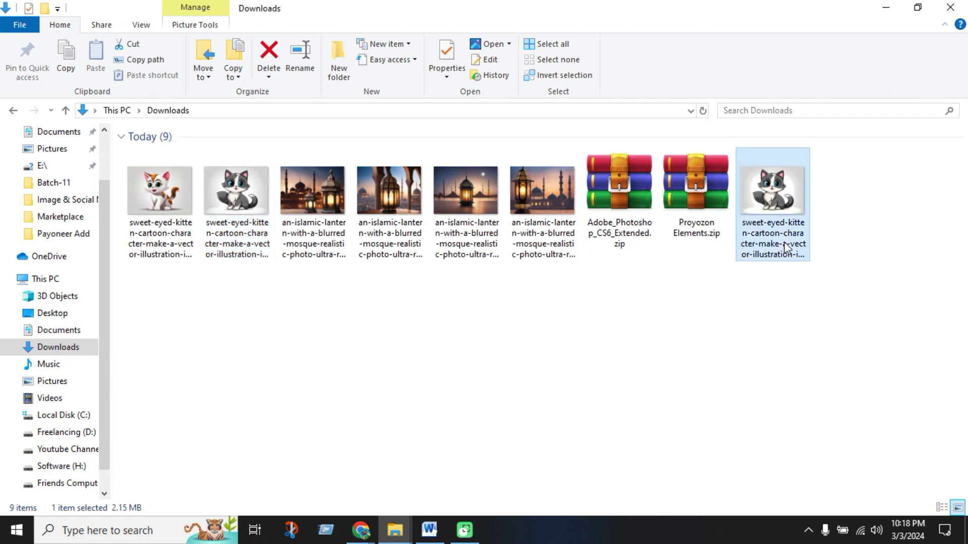
{"action": "right_click", "coordinate": [784, 242]}
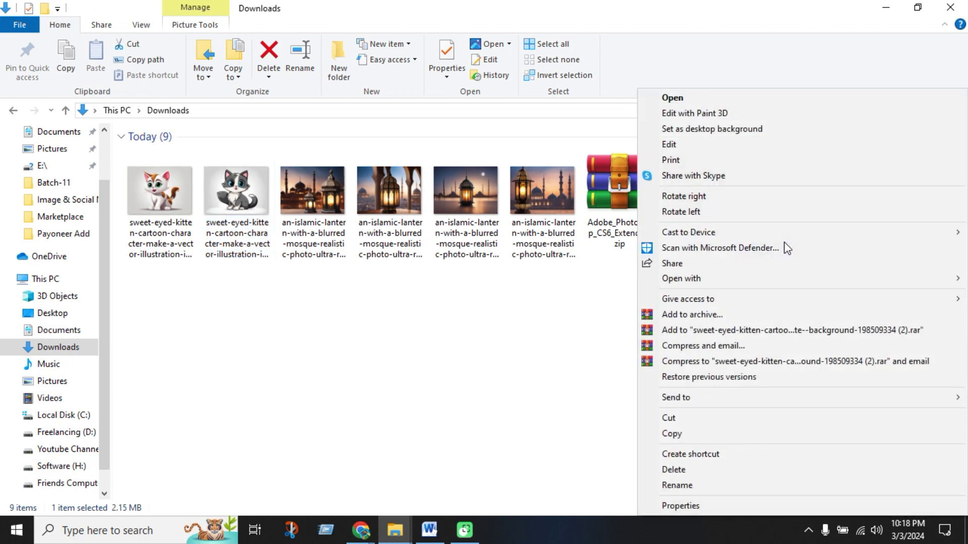
{"action": "left_click", "coordinate": [691, 505]}
{"action": "left_click_drag", "start_coordinate": [832, 158], "coordinate": [534, 97]}
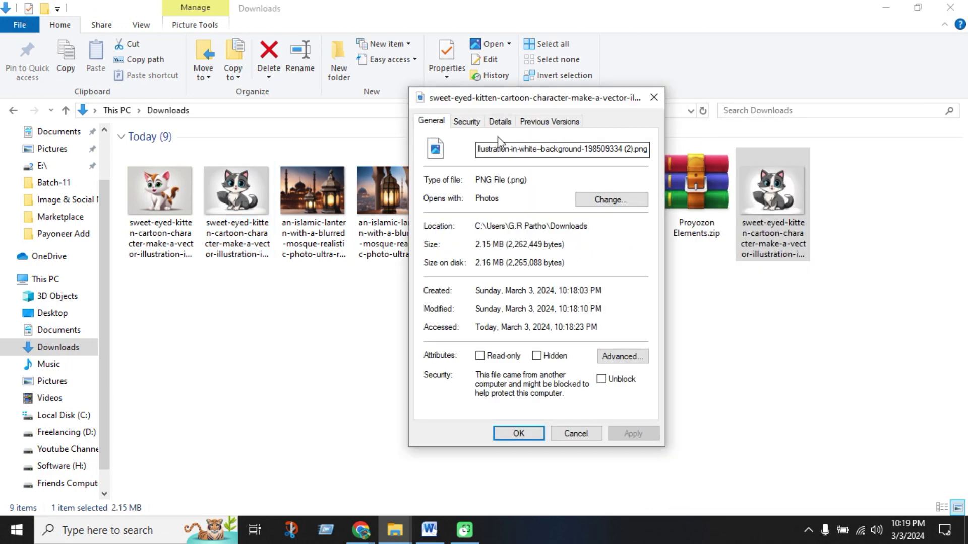
{"action": "left_click", "coordinate": [500, 121]}
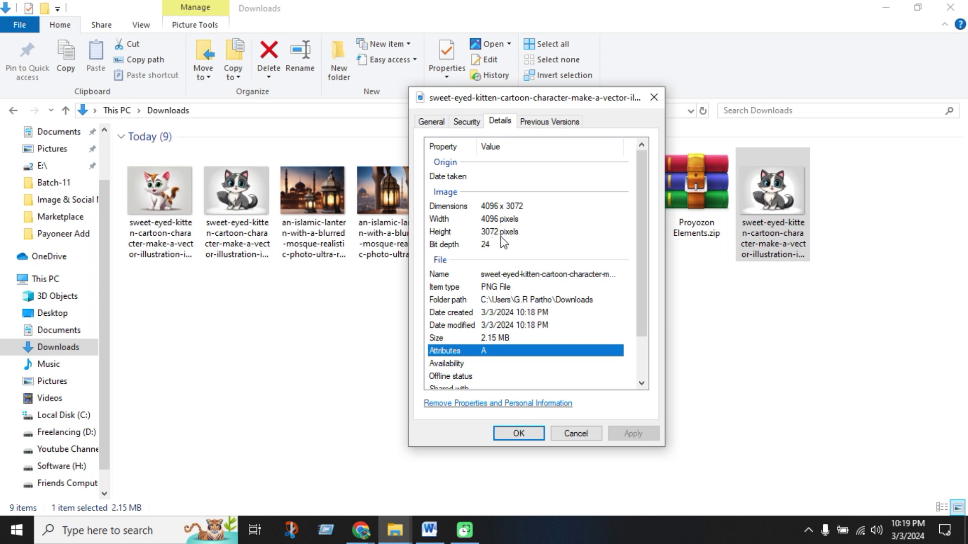
{"action": "left_click", "coordinate": [582, 433]}
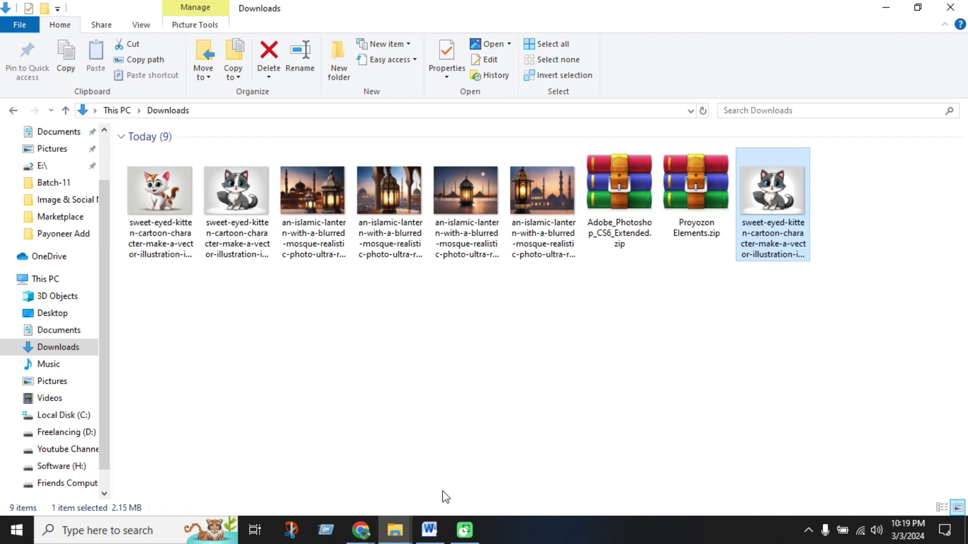
Return to TinyWow in the browser and save the upscaled lantern image to the device
{"action": "left_click", "coordinate": [370, 527]}
{"action": "left_click", "coordinate": [260, 481]}
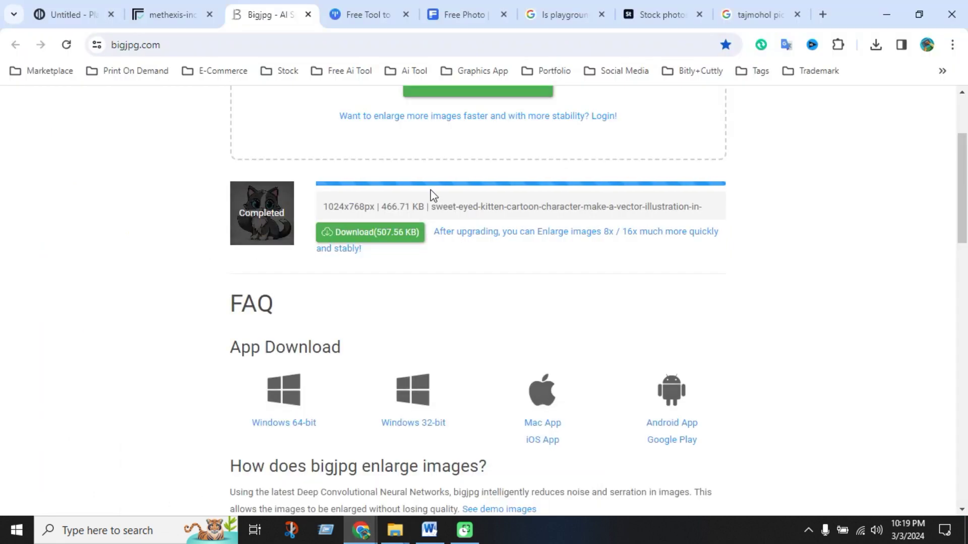
{"action": "left_click", "coordinate": [377, 20]}
{"action": "scroll", "coordinate": [496, 310], "scroll_direction": "up", "scroll_amount": 3}
{"action": "left_click", "coordinate": [489, 328]}
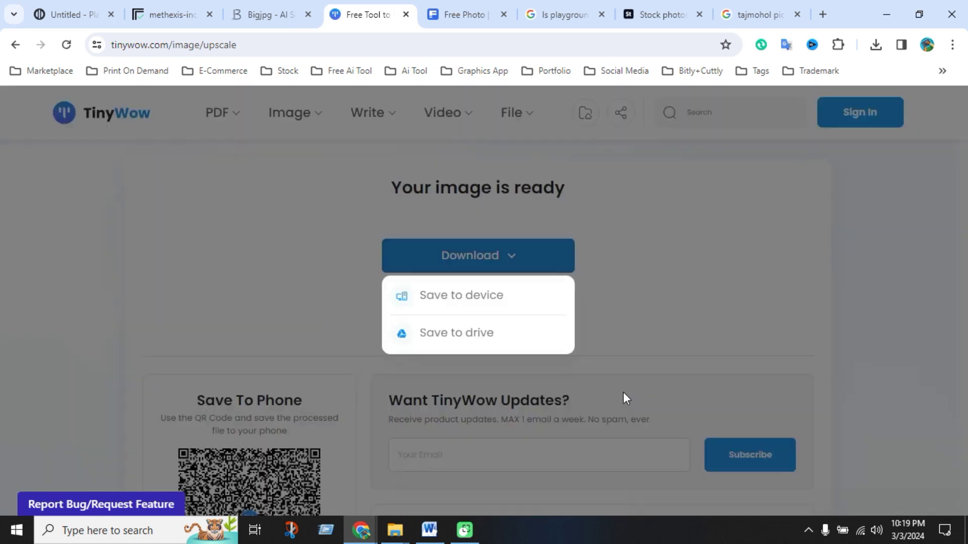
{"action": "mouse_move", "coordinate": [514, 325]}
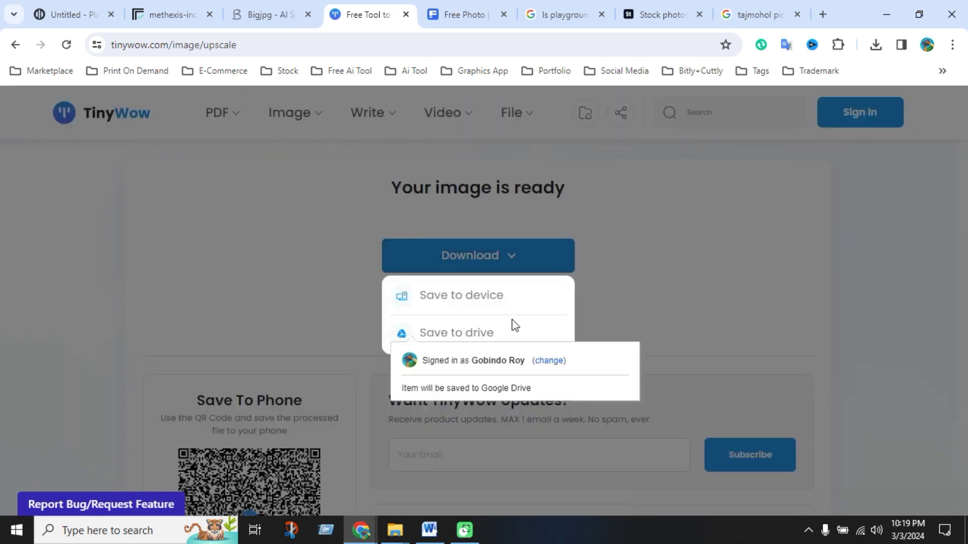
{"action": "left_click", "coordinate": [489, 305]}
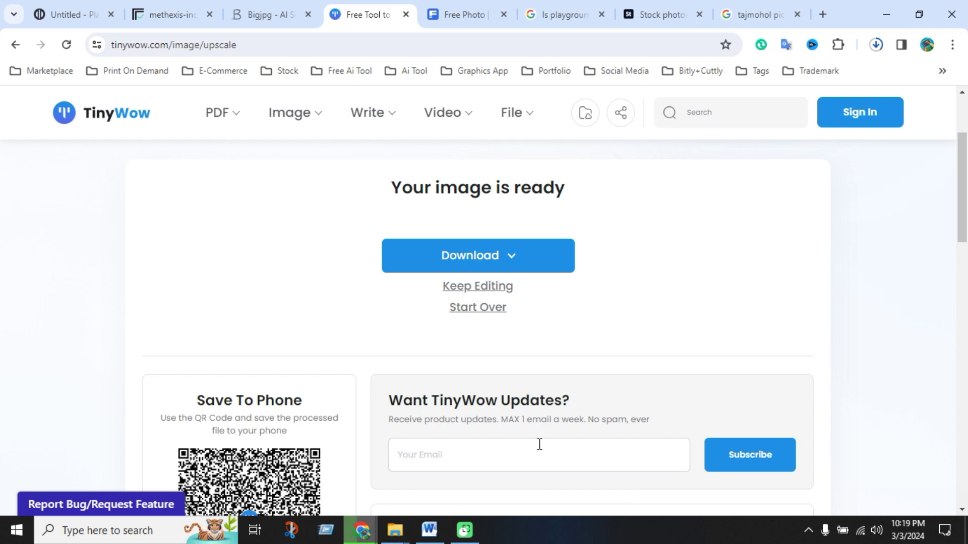
Open the enlarged kitten image from the Downloads folder, view it whole and minimize the viewer
{"action": "mouse_move", "coordinate": [398, 526]}
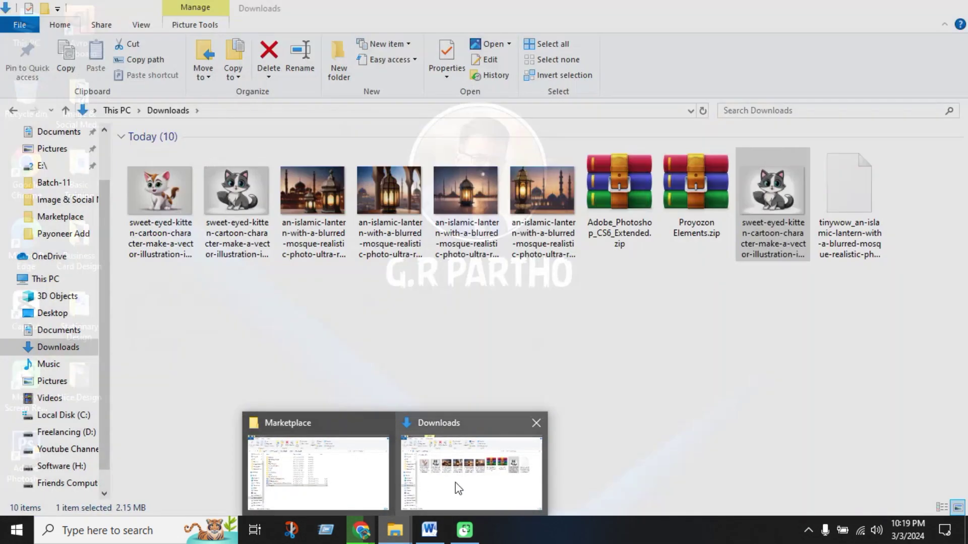
{"action": "left_click", "coordinate": [455, 483]}
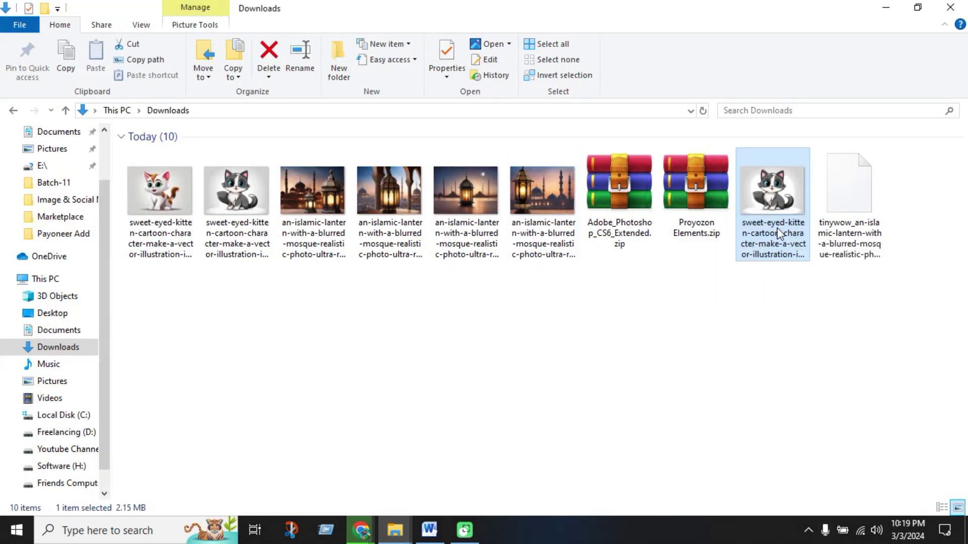
{"action": "double_click", "coordinate": [784, 189]}
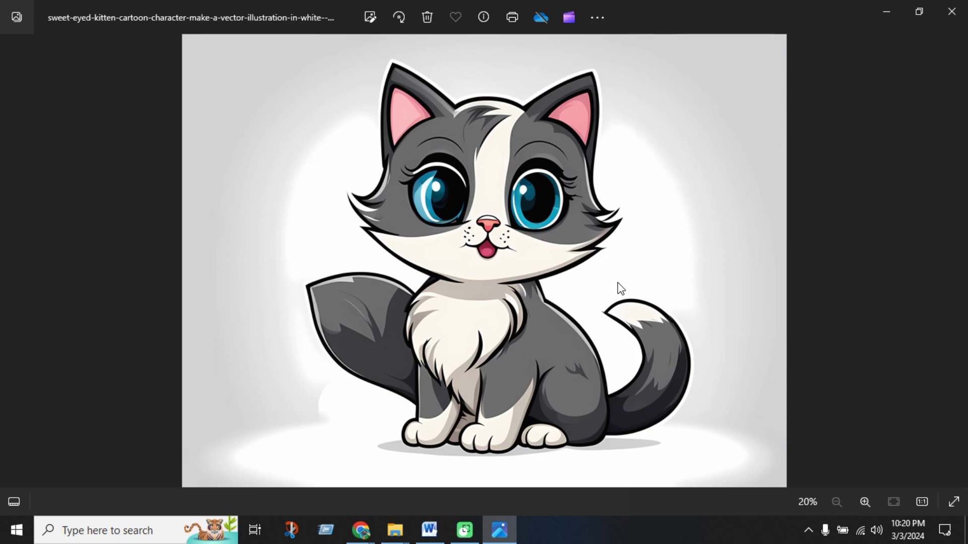
{"action": "left_click", "coordinate": [886, 12]}
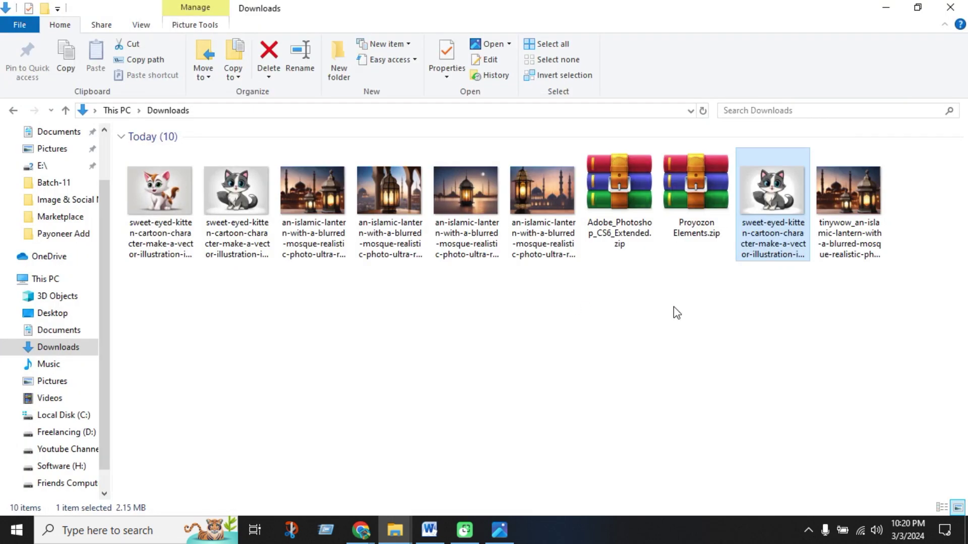
Open the TinyWow lantern image from Downloads, examine its lattice and dome details up close, and close both image viewers
{"action": "left_click", "coordinate": [861, 228]}
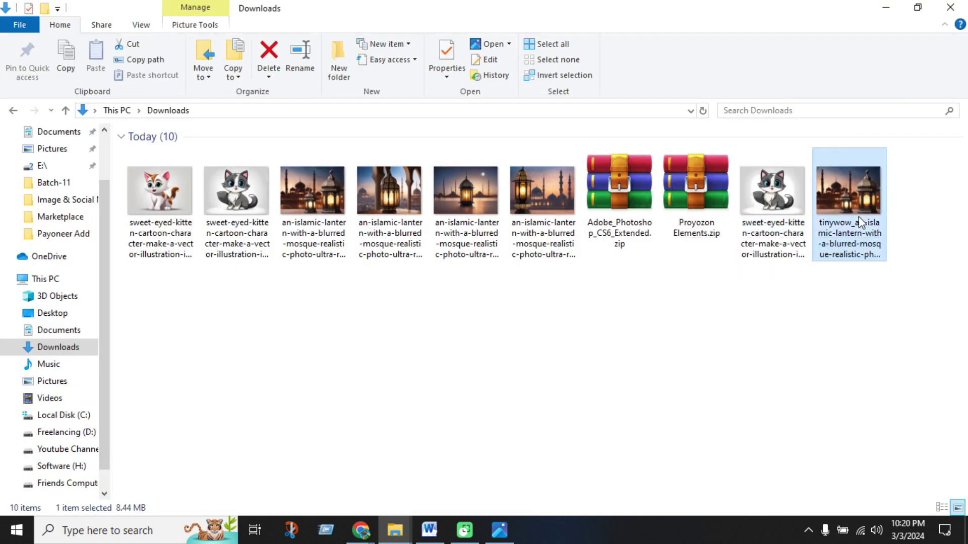
{"action": "left_click", "coordinate": [773, 224]}
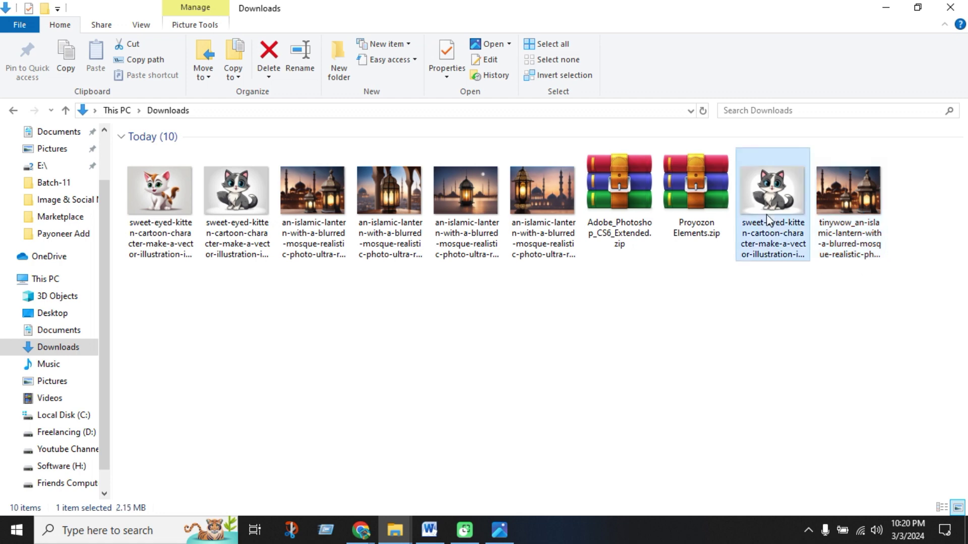
{"action": "left_click", "coordinate": [855, 226]}
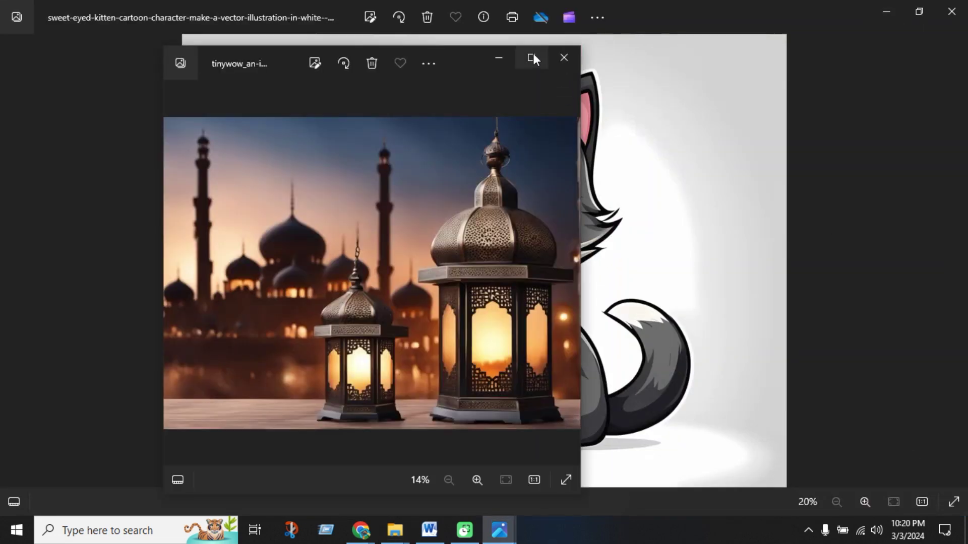
{"action": "left_click", "coordinate": [534, 56]}
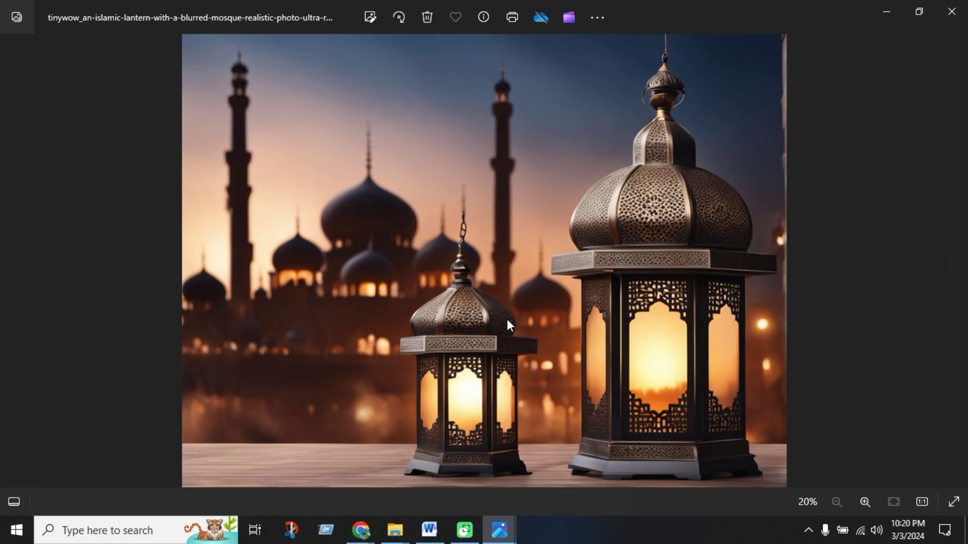
{"action": "scroll", "coordinate": [602, 359], "scroll_direction": "up", "scroll_amount": 5}
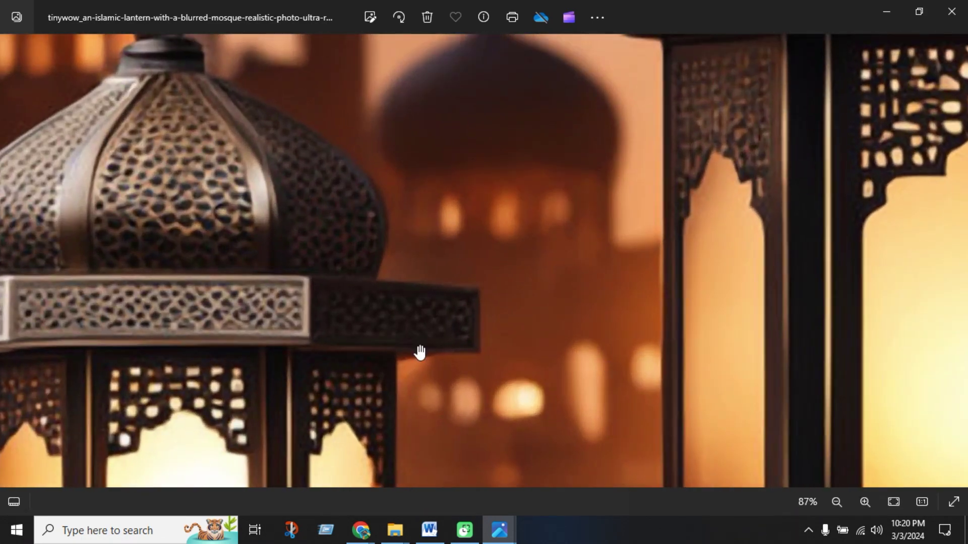
{"action": "scroll", "coordinate": [472, 356], "scroll_direction": "down", "scroll_amount": 6}
{"action": "scroll", "coordinate": [469, 353], "scroll_direction": "down", "scroll_amount": 1}
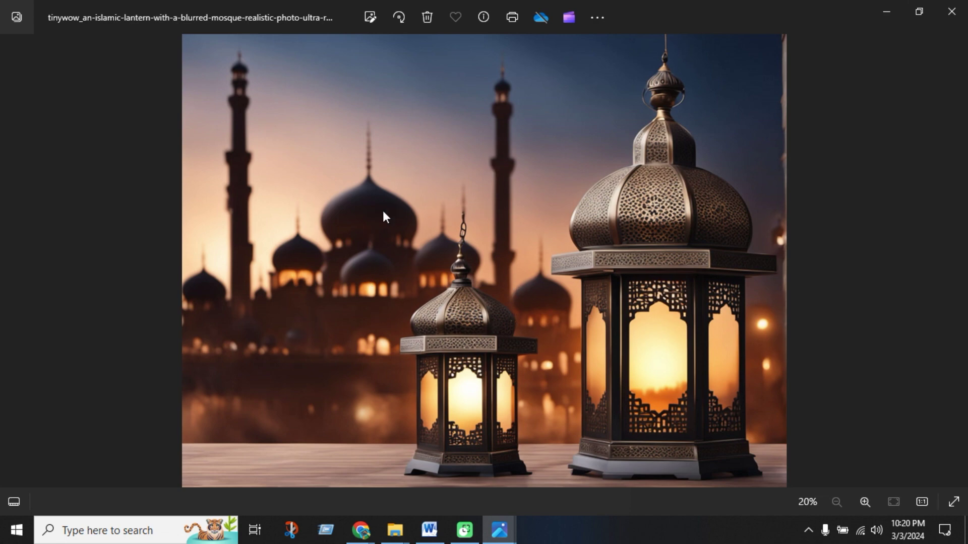
{"action": "scroll", "coordinate": [698, 319], "scroll_direction": "up", "scroll_amount": 2}
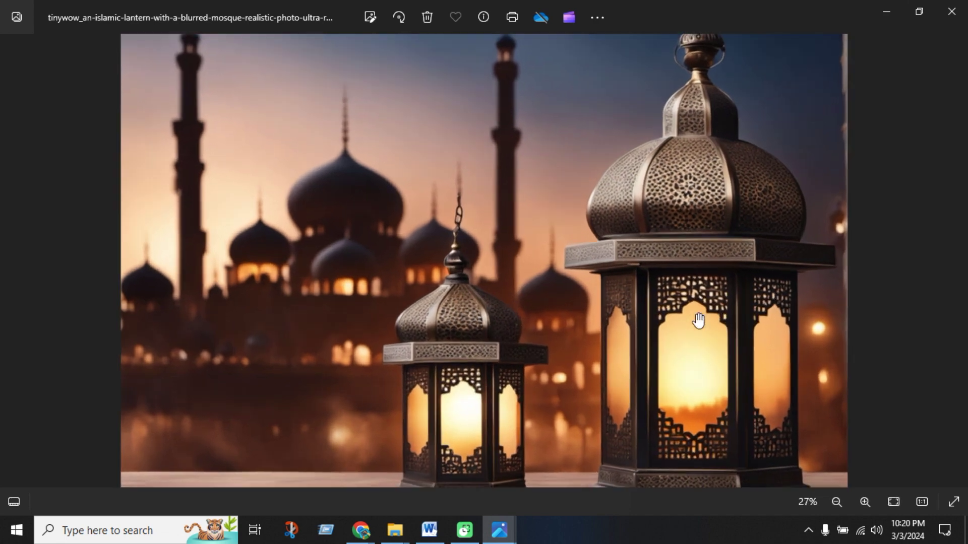
{"action": "scroll", "coordinate": [698, 319], "scroll_direction": "down", "scroll_amount": 2}
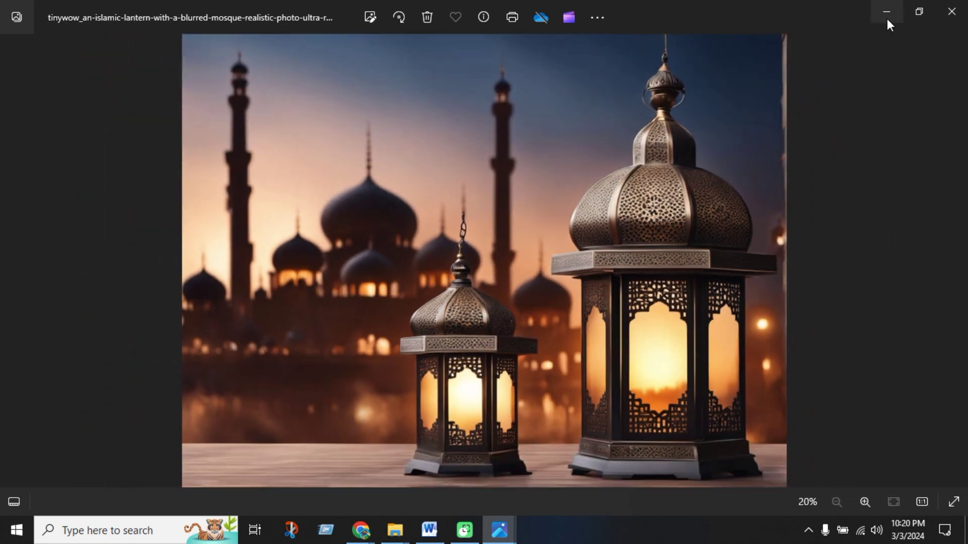
{"action": "left_click", "coordinate": [953, 15]}
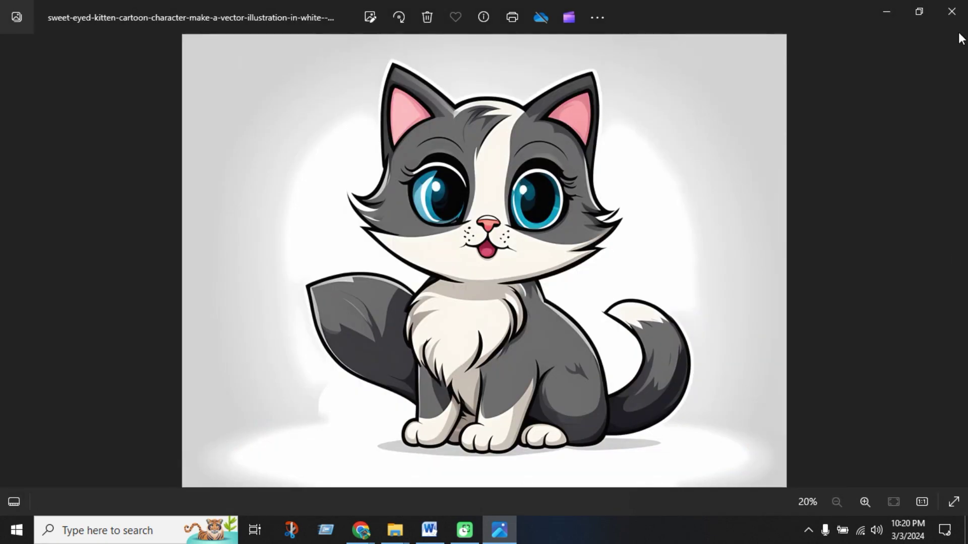
{"action": "left_click", "coordinate": [952, 12]}
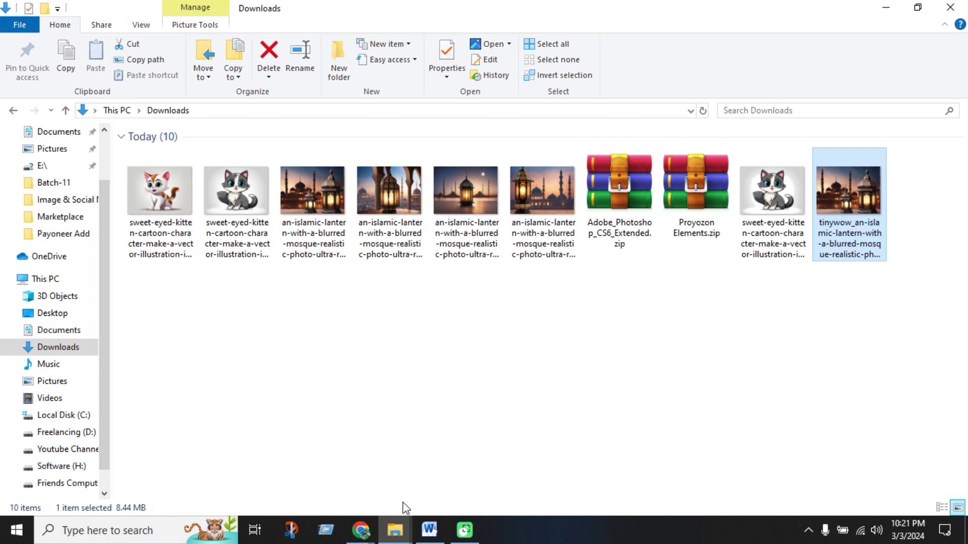
Return to the browser and look over the generated lantern and kitten images on the Playground canvas
{"action": "mouse_move", "coordinate": [361, 530]}
{"action": "left_click", "coordinate": [237, 478]}
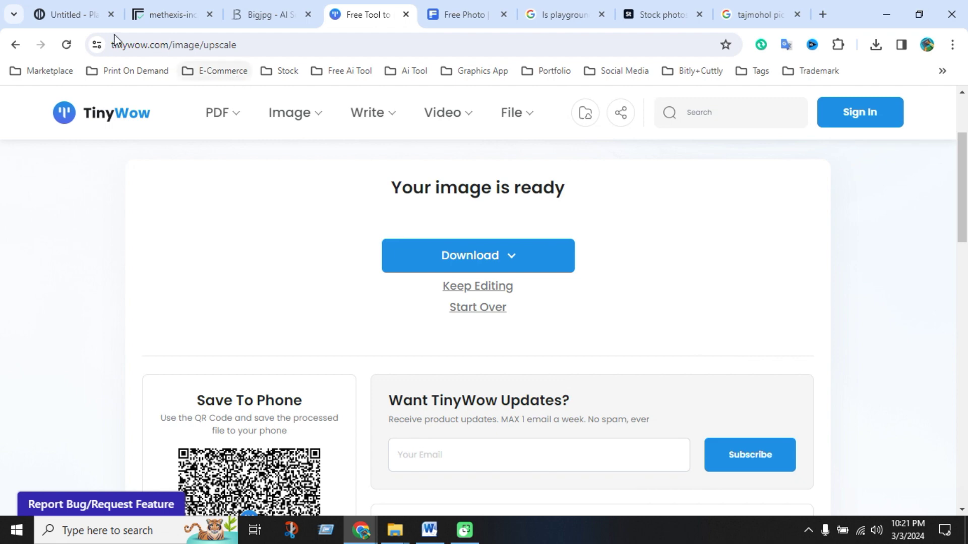
{"action": "left_click", "coordinate": [78, 18]}
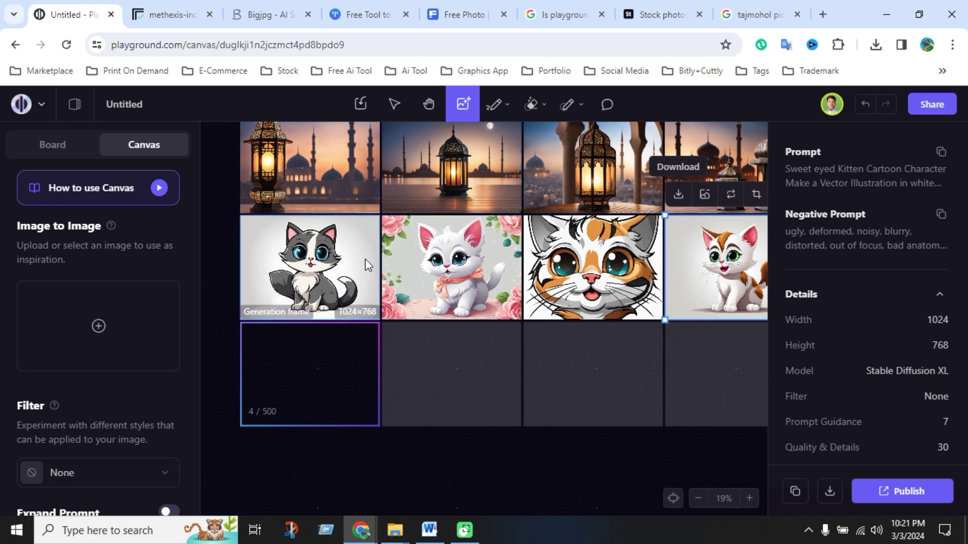
{"action": "left_click", "coordinate": [164, 15]}
{"action": "left_click", "coordinate": [90, 14]}
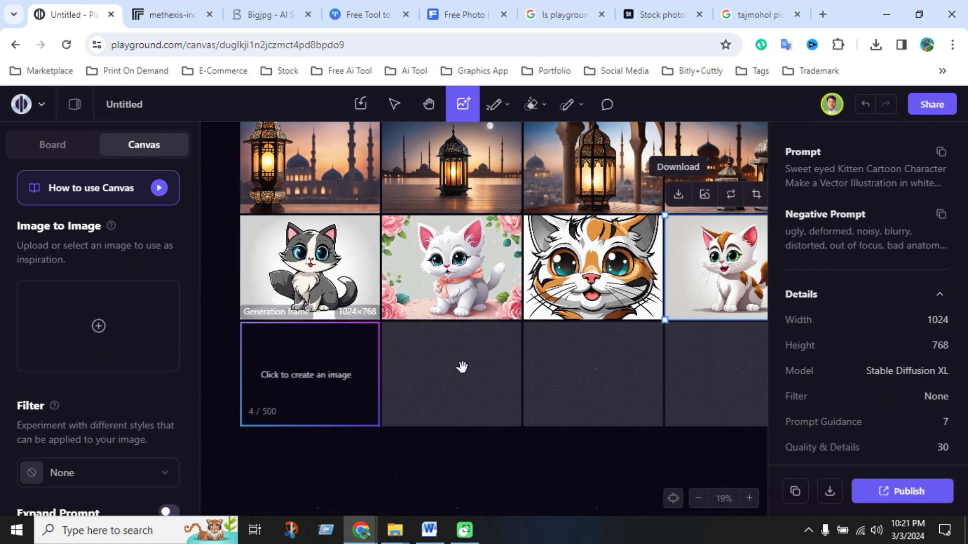
Close the lantern photo on Freepik, browse the photo results and open the colorful heart-shaped balloons photo
{"action": "left_click", "coordinate": [464, 14]}
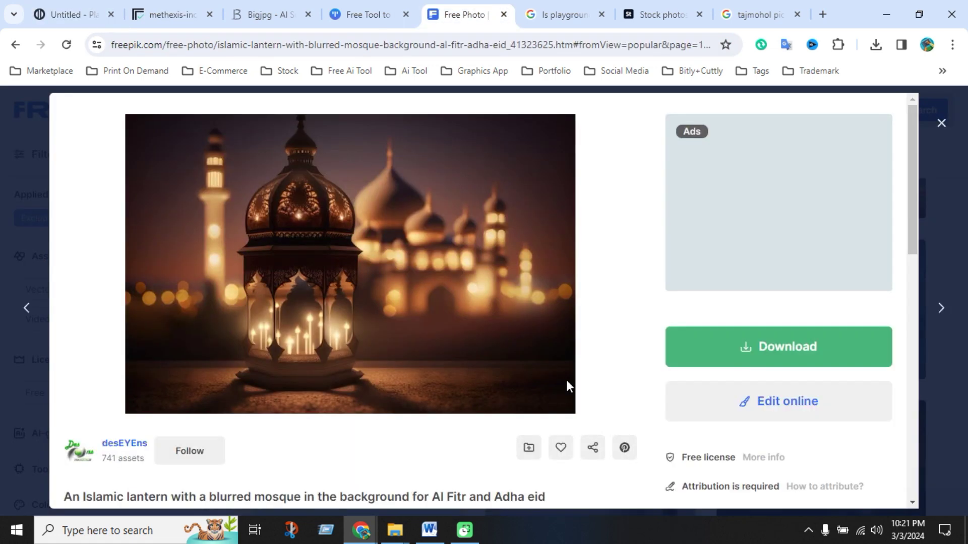
{"action": "left_click", "coordinate": [940, 125]}
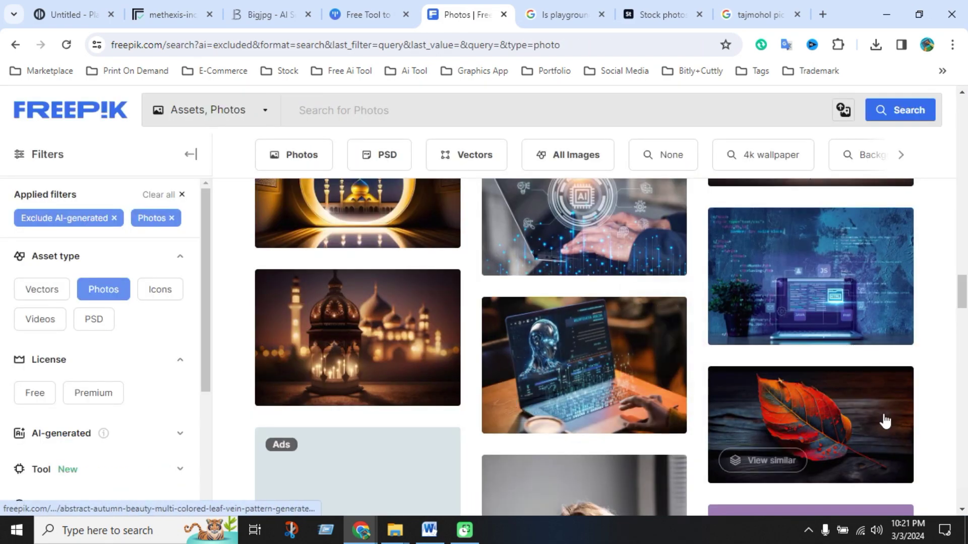
{"action": "scroll", "coordinate": [736, 428], "scroll_direction": "down", "scroll_amount": 6}
{"action": "scroll", "coordinate": [734, 434], "scroll_direction": "down", "scroll_amount": 4}
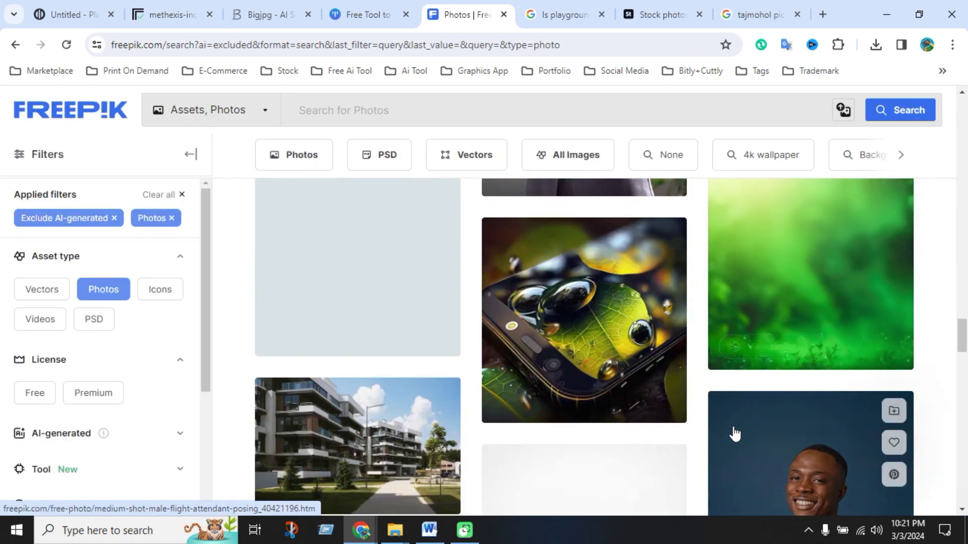
{"action": "scroll", "coordinate": [644, 430], "scroll_direction": "down", "scroll_amount": 7}
{"action": "scroll", "coordinate": [612, 438], "scroll_direction": "down", "scroll_amount": 4}
{"action": "scroll", "coordinate": [844, 414], "scroll_direction": "up", "scroll_amount": 3}
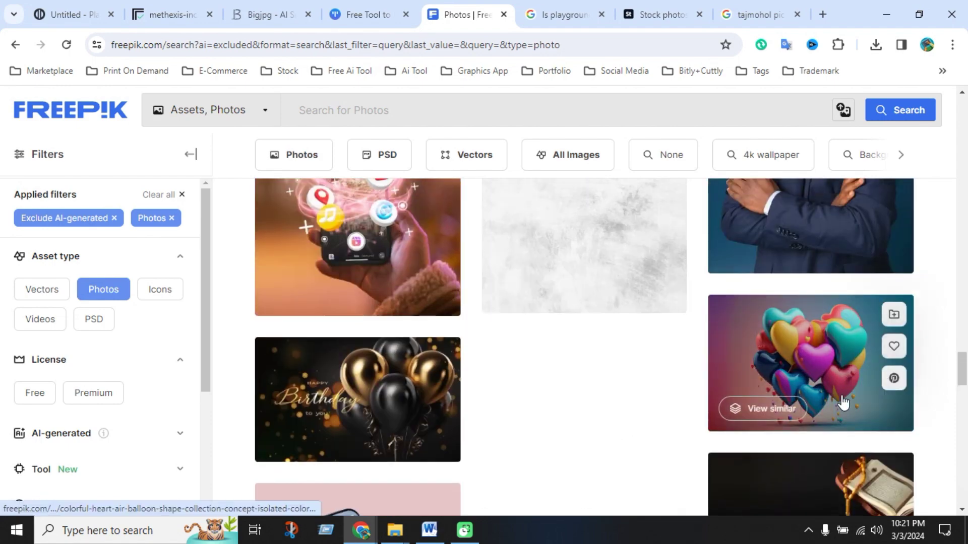
{"action": "left_click", "coordinate": [842, 401]}
Highlight the heart balloons photo's full title to read it, and clear the selection
{"action": "scroll", "coordinate": [283, 413], "scroll_direction": "down", "scroll_amount": 2}
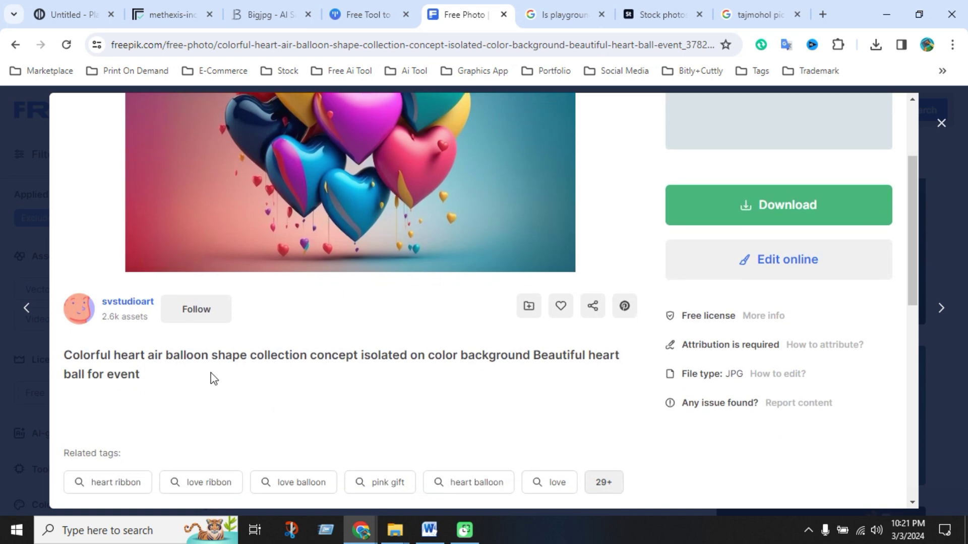
{"action": "left_click_drag", "start_coordinate": [65, 354], "coordinate": [140, 382]}
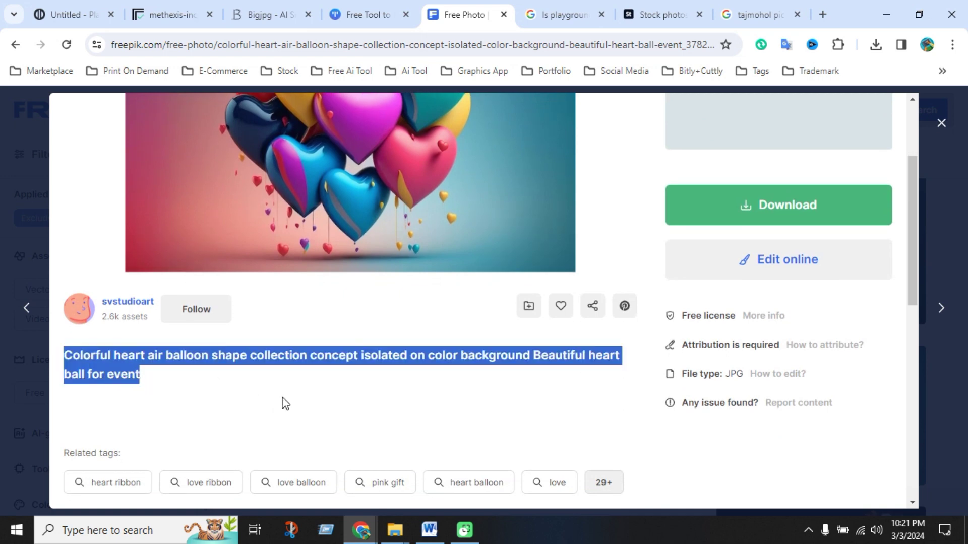
{"action": "left_click", "coordinate": [340, 400]}
Capture the whole heart balloons picture as a rectangular snip in Snip & Sketch
{"action": "scroll", "coordinate": [340, 399], "scroll_direction": "up", "scroll_amount": 3}
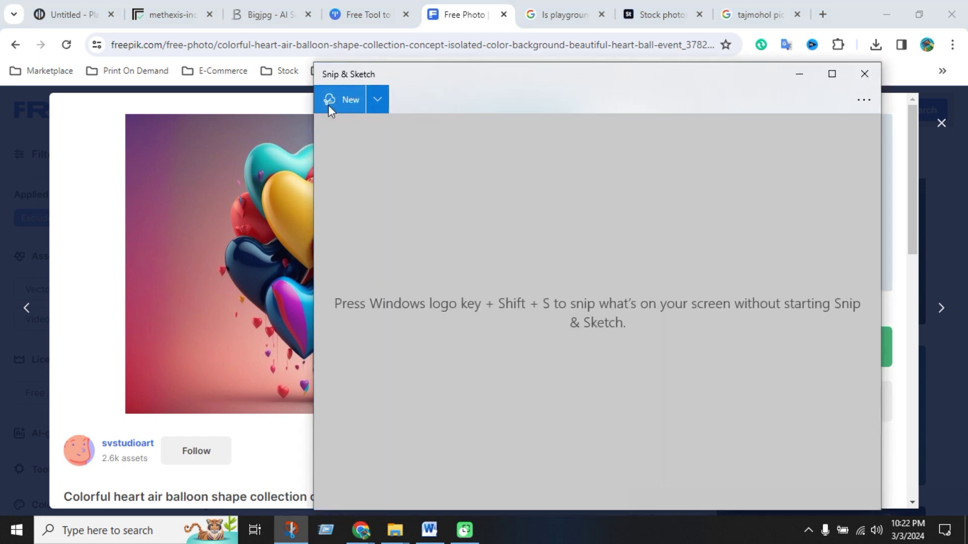
{"action": "left_click", "coordinate": [333, 100]}
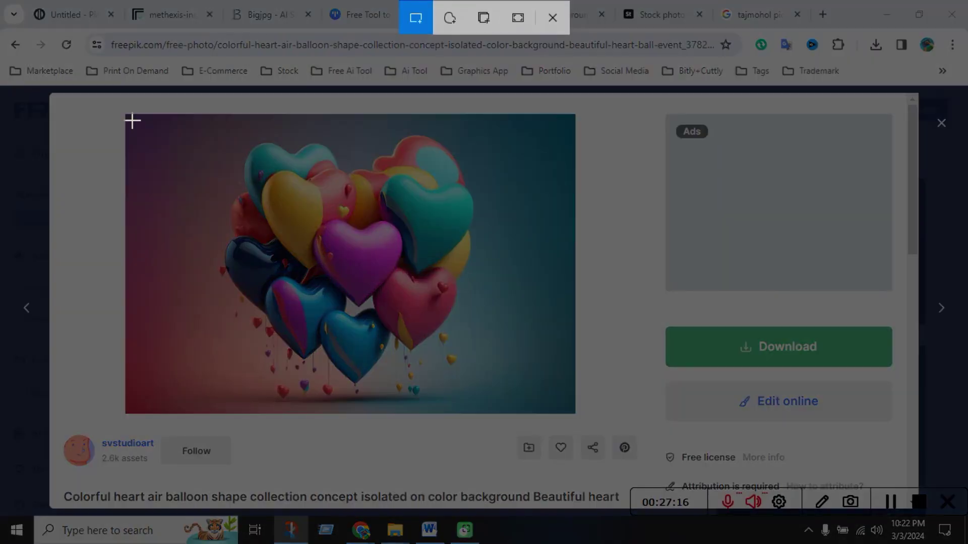
{"action": "left_click_drag", "start_coordinate": [129, 118], "coordinate": [567, 408]}
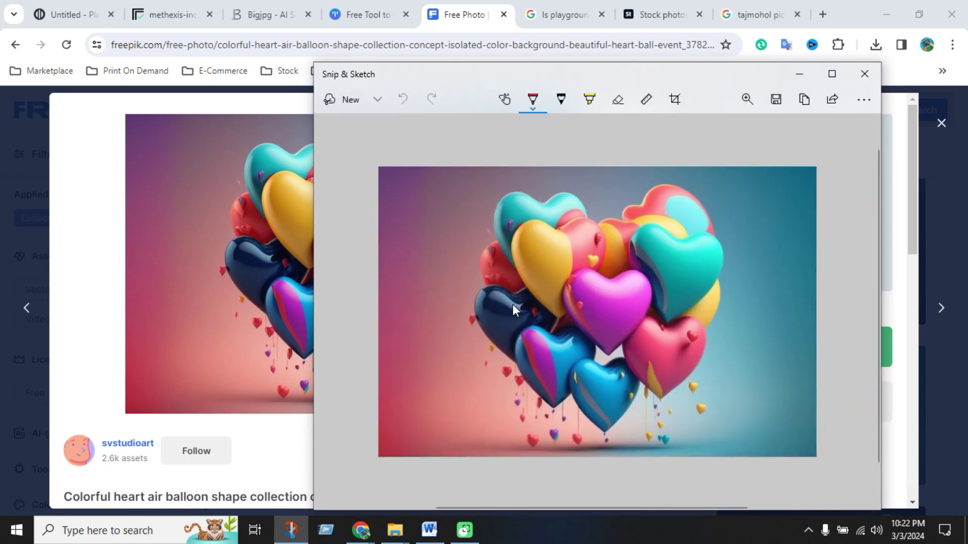
Save the snip to the Desktop as a PNG, close Snip & Sketch and return to the Freepik photo results
{"action": "key", "text": "ctrl+s"}
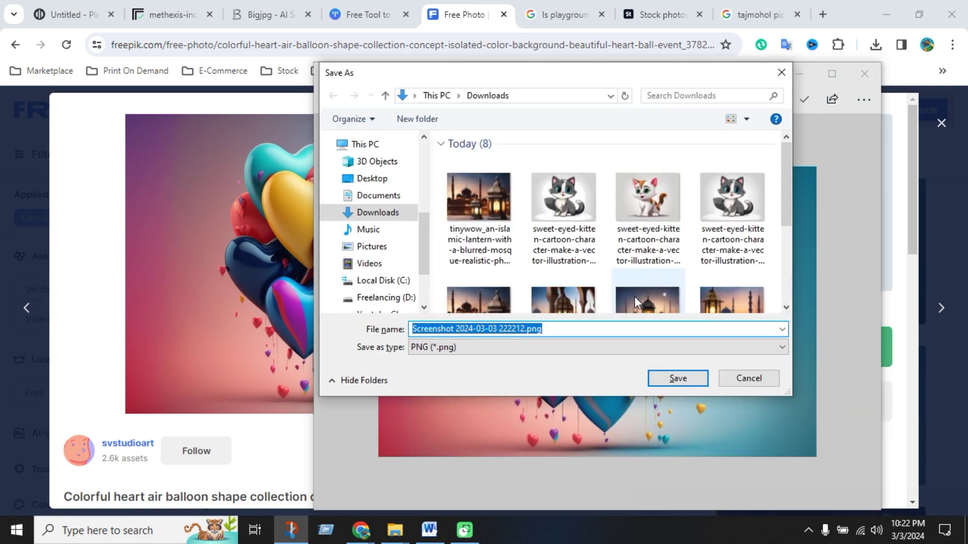
{"action": "left_click", "coordinate": [376, 179]}
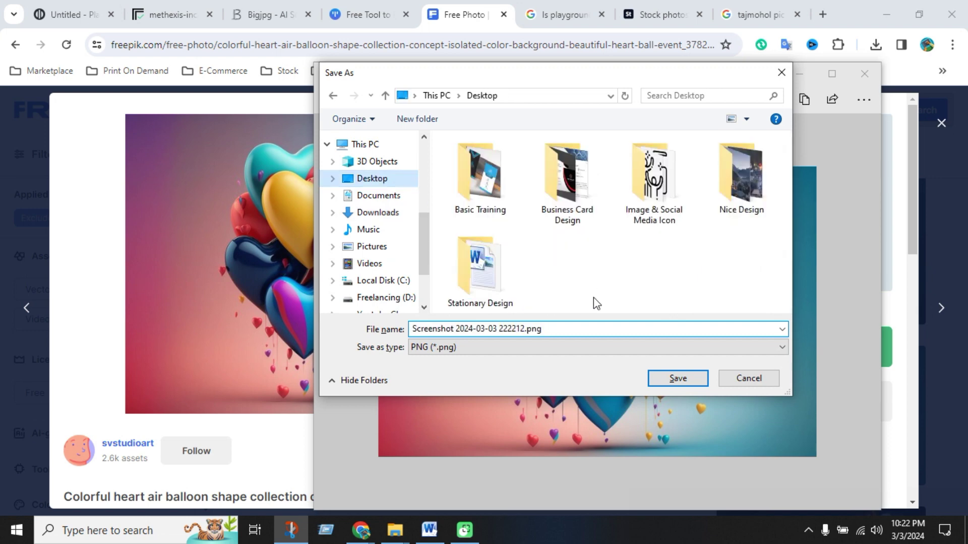
{"action": "left_click", "coordinate": [580, 328]}
{"action": "left_click", "coordinate": [655, 377]}
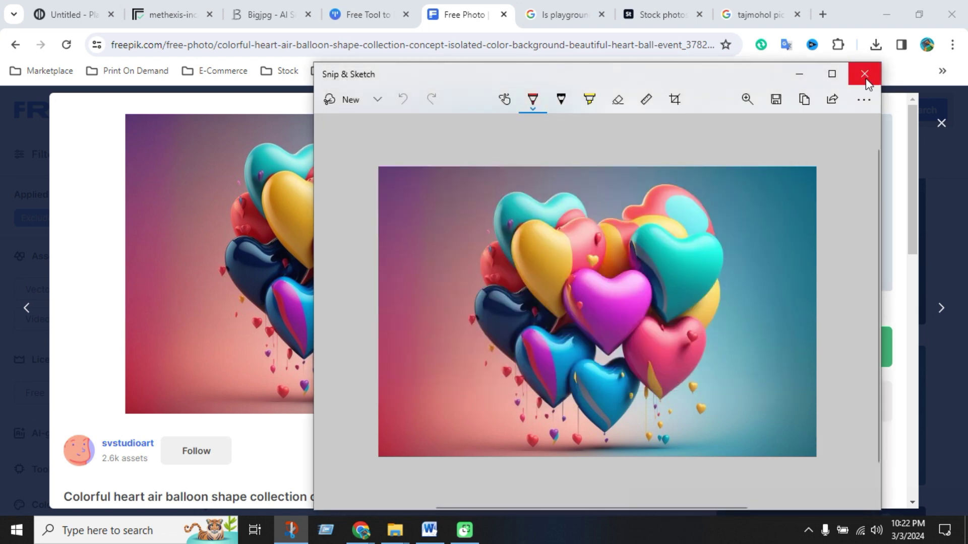
{"action": "left_click", "coordinate": [867, 79]}
{"action": "left_click", "coordinate": [941, 123]}
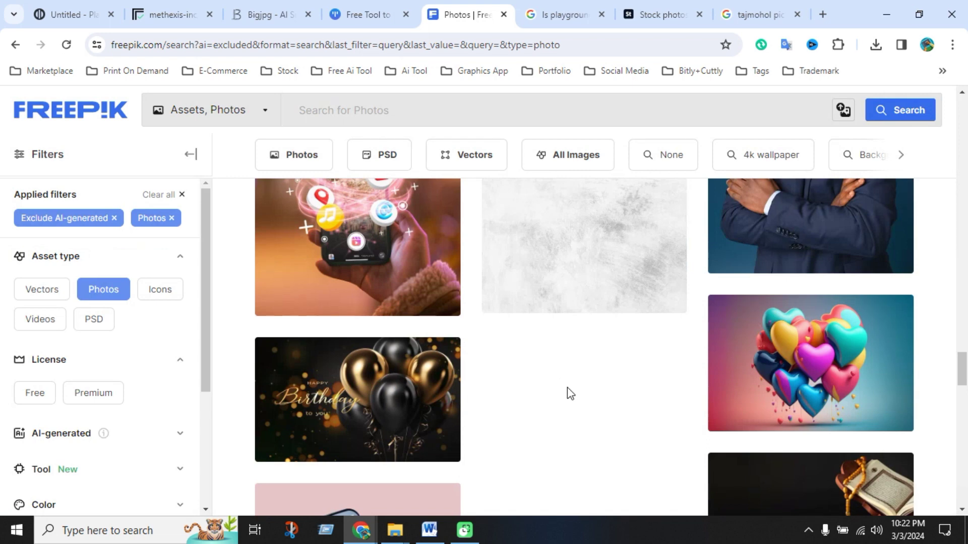
{"action": "mouse_move", "coordinate": [863, 391]}
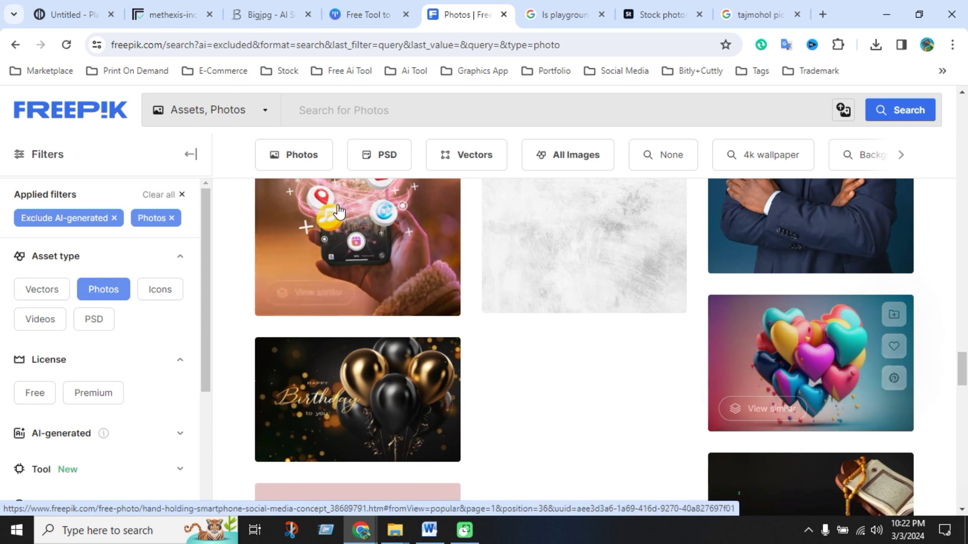
Switch to the img2prompt model page on Replicate and find the upload area for its input image
{"action": "left_click", "coordinate": [161, 17]}
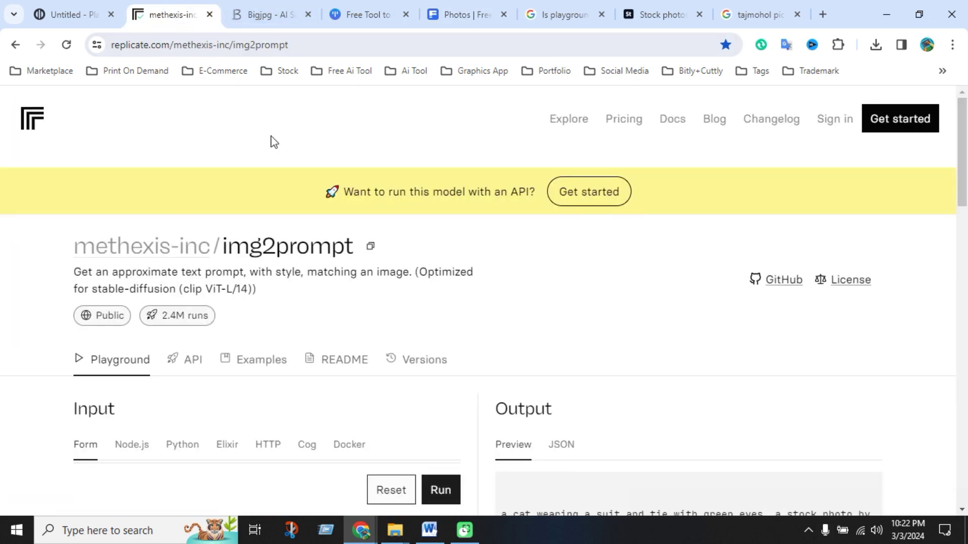
{"action": "scroll", "coordinate": [612, 281], "scroll_direction": "down", "scroll_amount": 3}
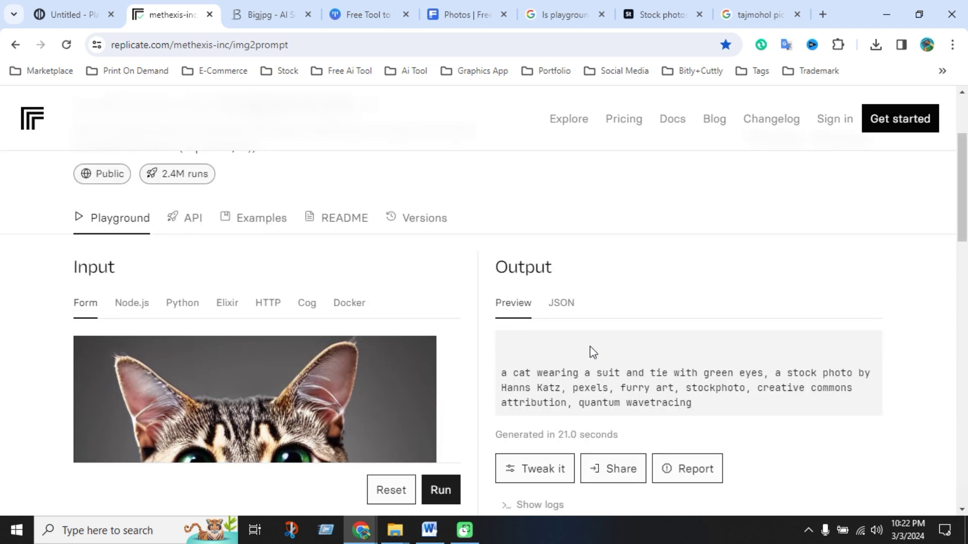
{"action": "scroll", "coordinate": [427, 377], "scroll_direction": "down", "scroll_amount": 3}
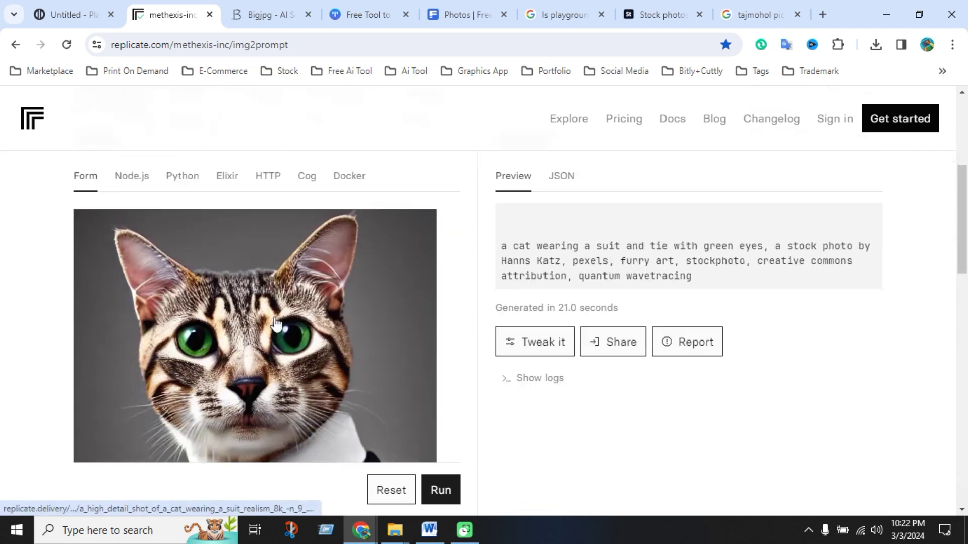
{"action": "scroll", "coordinate": [426, 377], "scroll_direction": "down", "scroll_amount": 3}
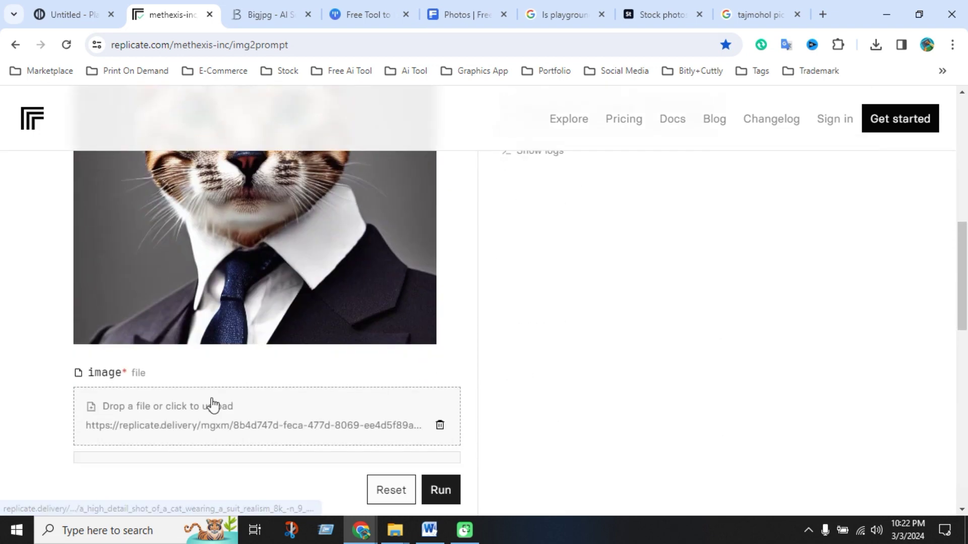
{"action": "scroll", "coordinate": [384, 389], "scroll_direction": "down", "scroll_amount": 2}
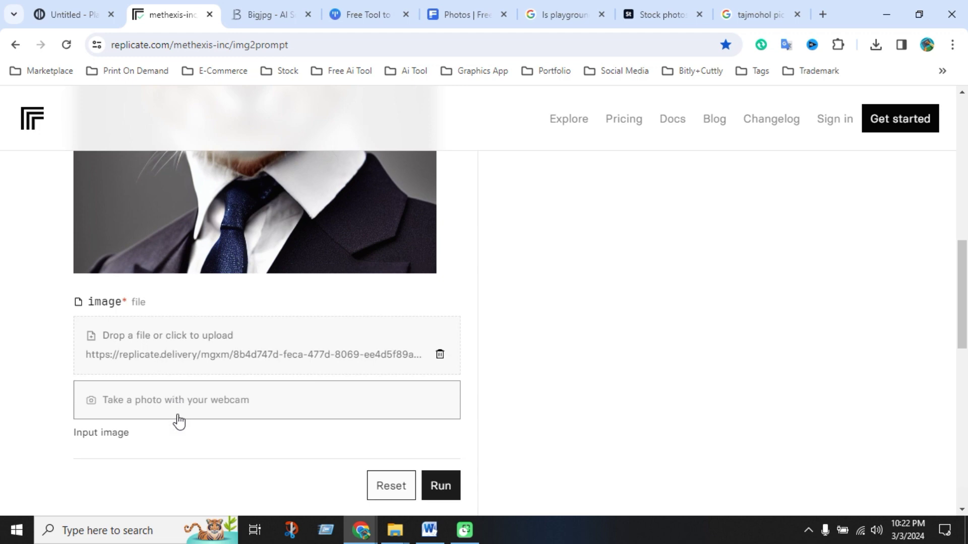
Replace the input image with the heart balloons file Screenshot 2024-03-03 222212.png from the Desktop and check its preview
{"action": "left_click", "coordinate": [179, 359]}
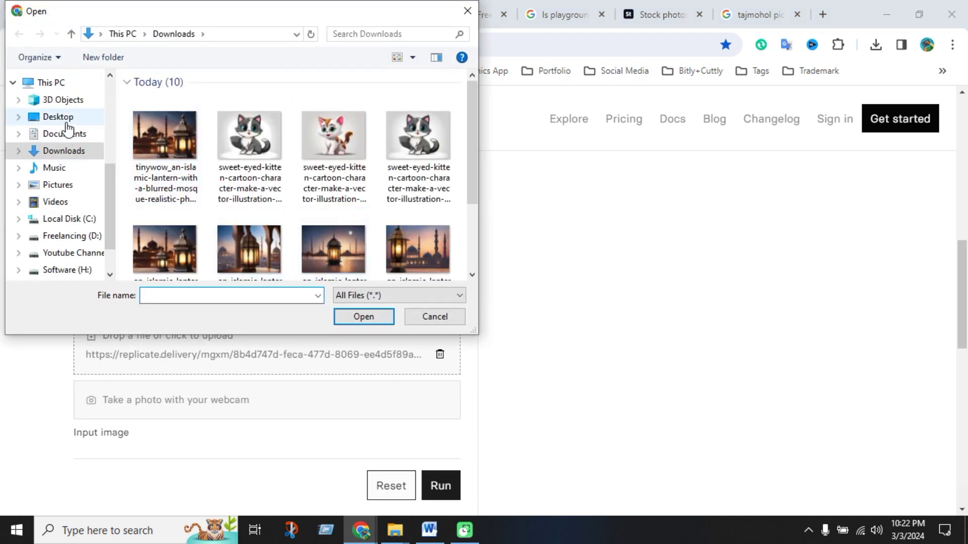
{"action": "left_click", "coordinate": [58, 117]}
{"action": "scroll", "coordinate": [468, 187], "scroll_direction": "down", "scroll_amount": 2}
{"action": "left_click", "coordinate": [186, 225]}
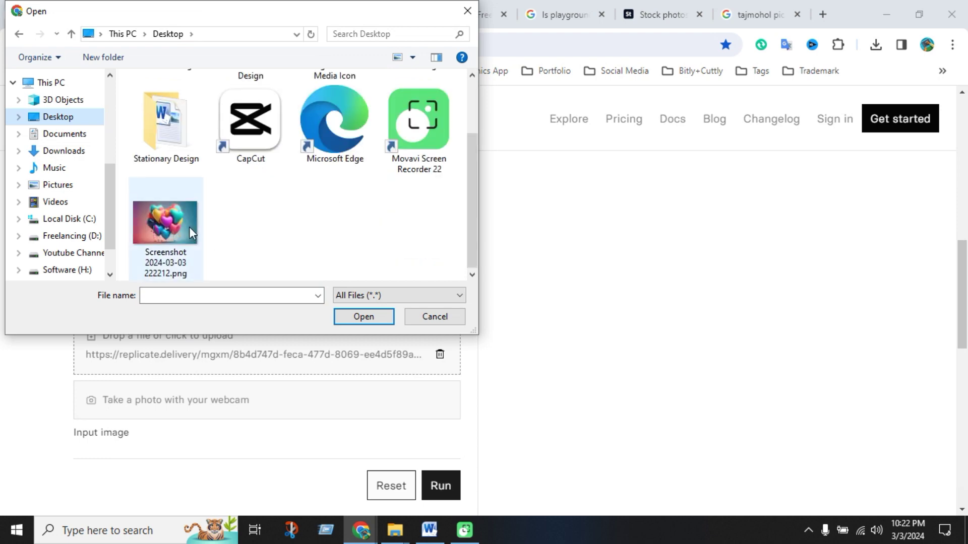
{"action": "left_click", "coordinate": [362, 318]}
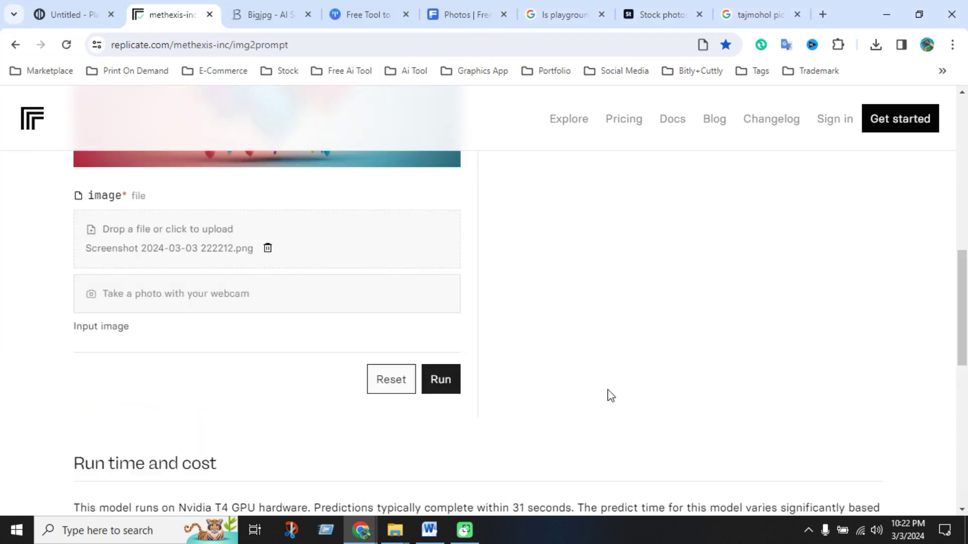
{"action": "scroll", "coordinate": [352, 255], "scroll_direction": "up", "scroll_amount": 7}
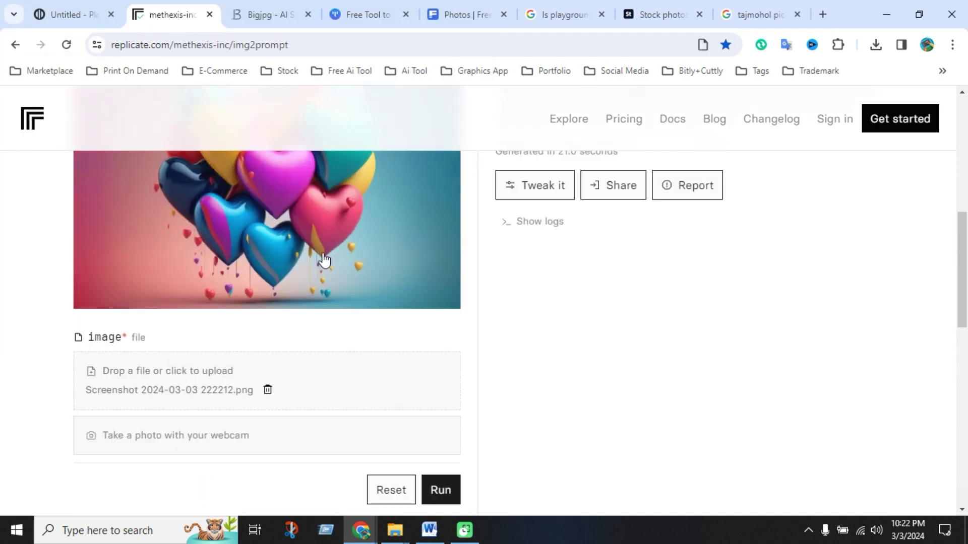
{"action": "scroll", "coordinate": [359, 396], "scroll_direction": "down", "scroll_amount": 3}
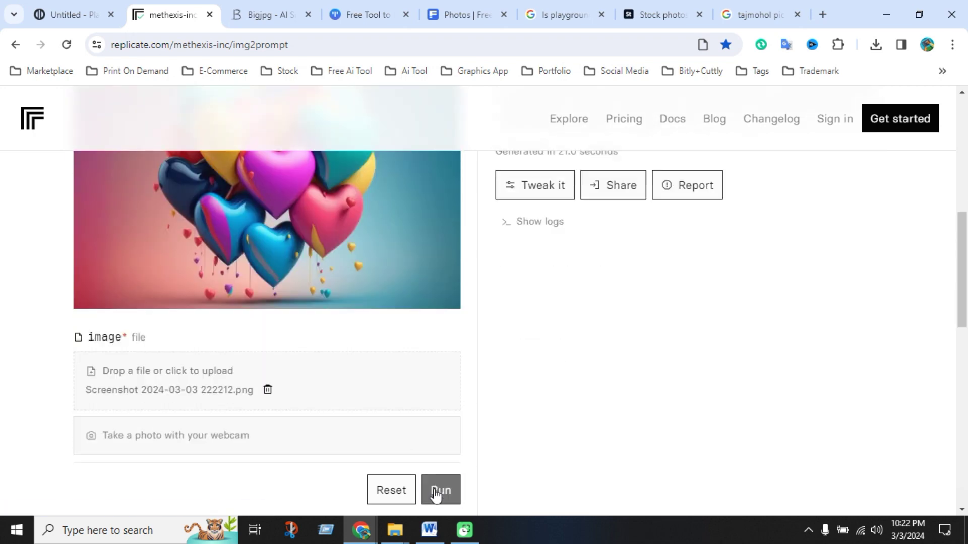